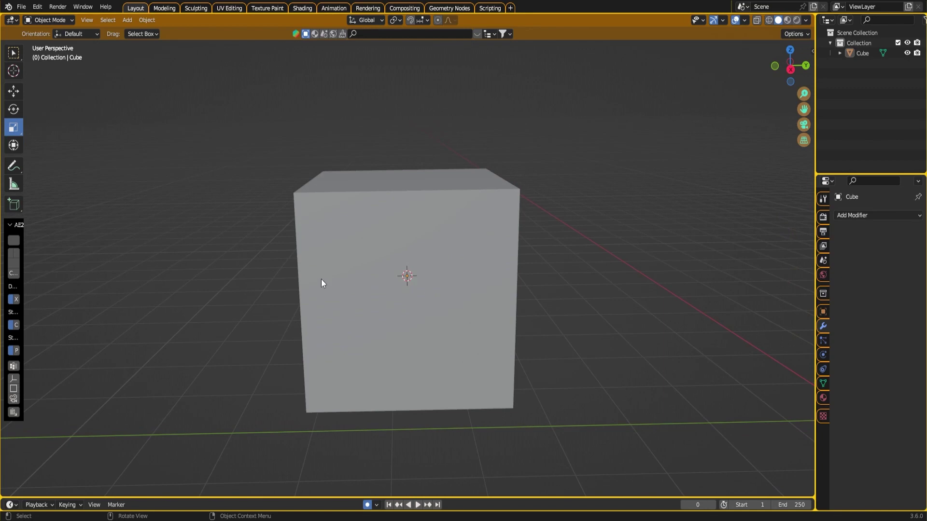
# Scale the cube taller along the Z axis so it becomes an upright box
pyautogui.moveTo(305, 284); pyautogui.dragTo(298, 288, button='middle')
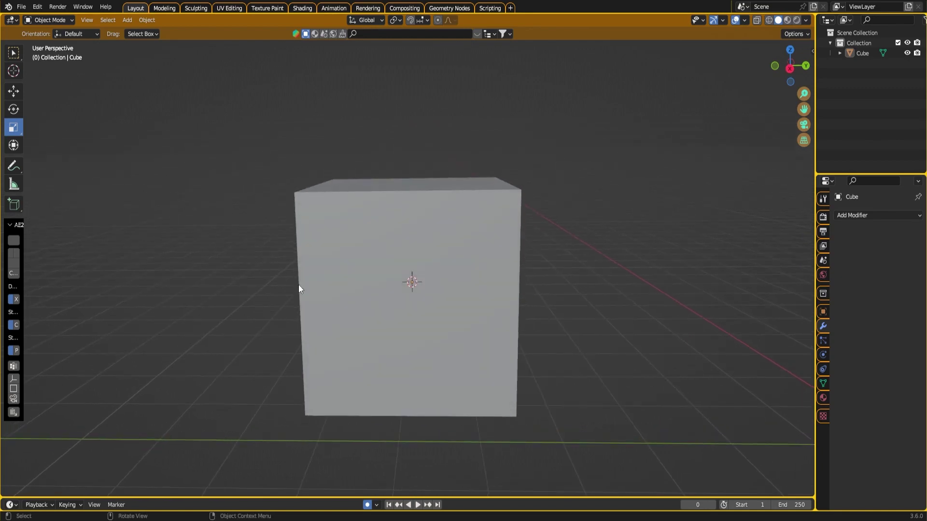
pyautogui.click(337, 282)
pyautogui.moveTo(411, 244); pyautogui.dragTo(410, 229)
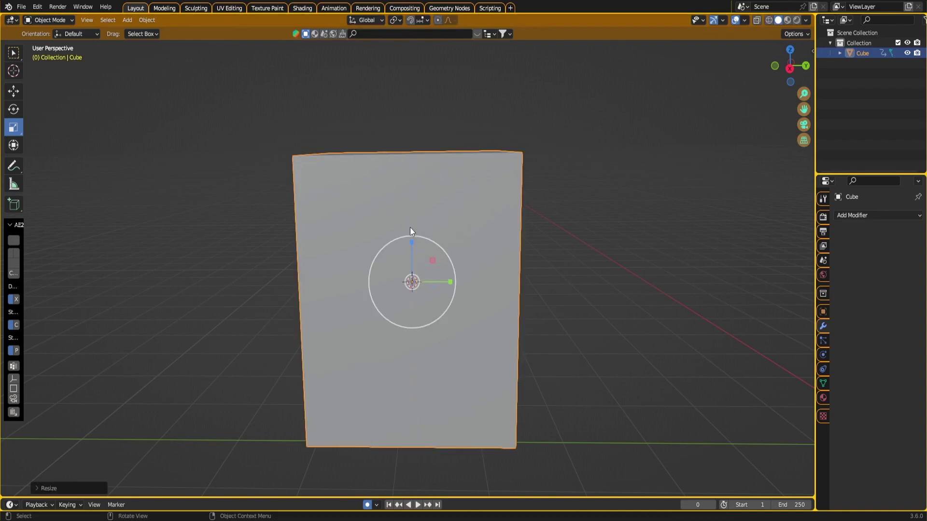
pyautogui.scroll(-1, 407, 230)
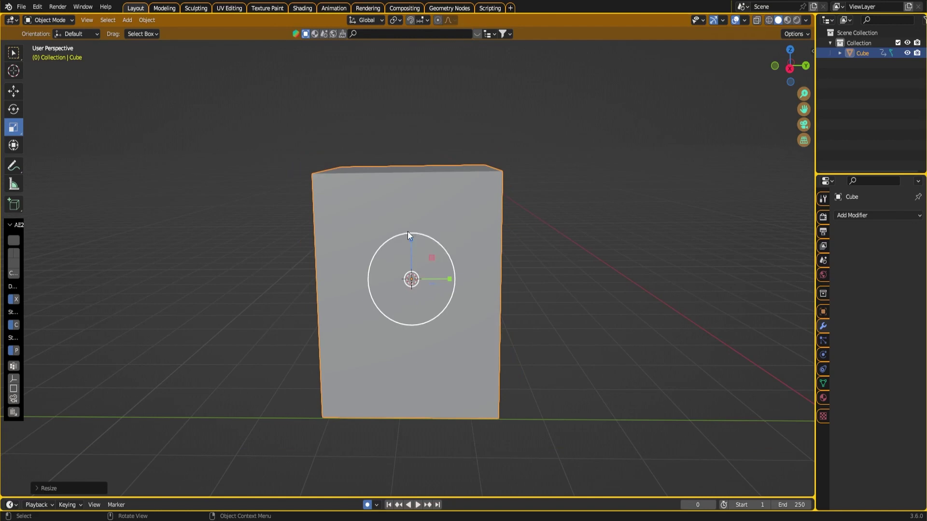
# Enter Edit Mode on the box and delete its top face
pyautogui.click(61, 21)
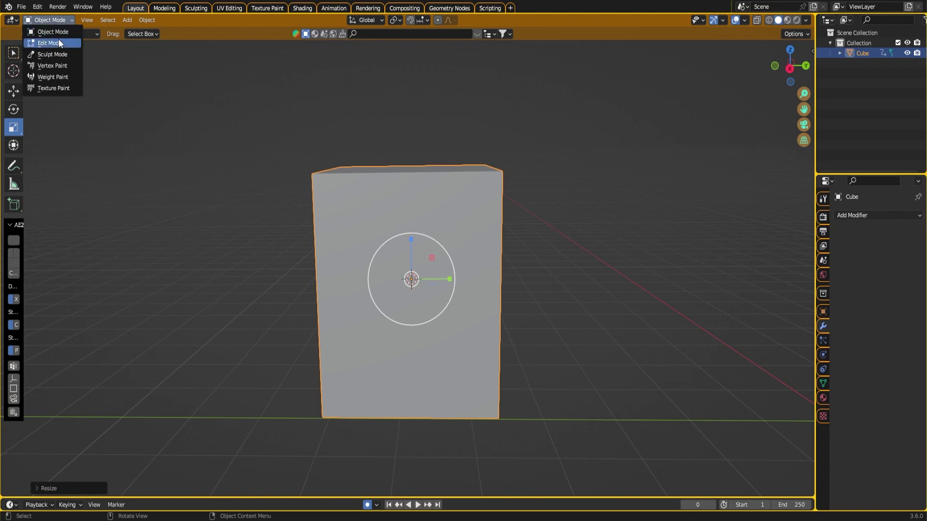
pyautogui.click(58, 40)
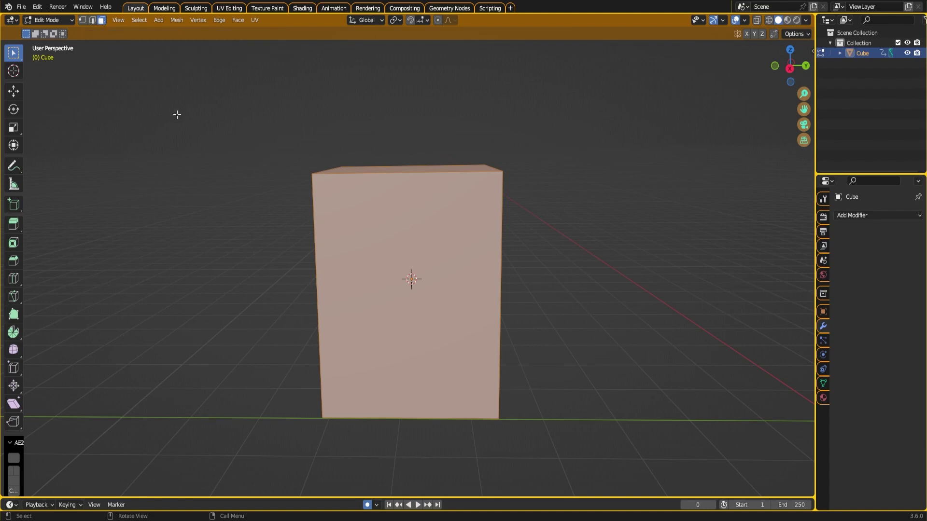
pyautogui.moveTo(177, 115); pyautogui.dragTo(181, 134, button='middle')
pyautogui.click(361, 168)
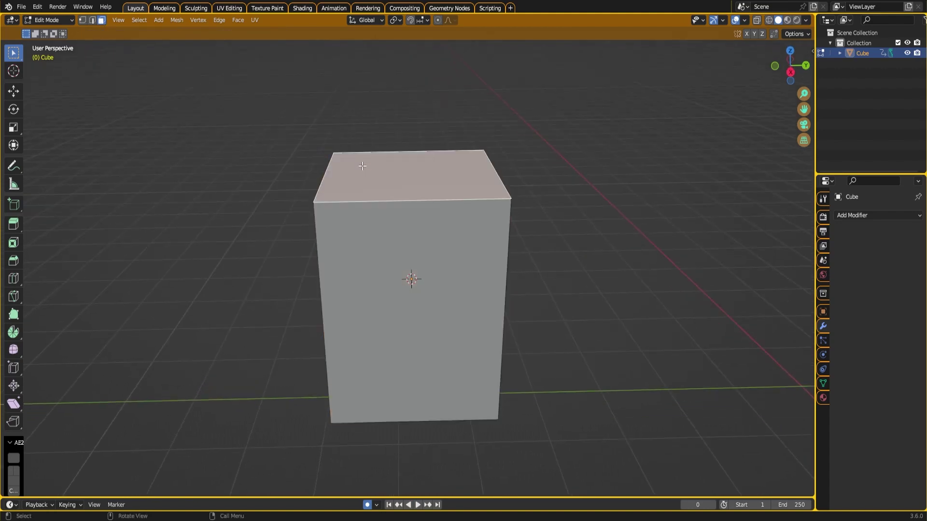
pyautogui.press('x')
pyautogui.click(362, 167)
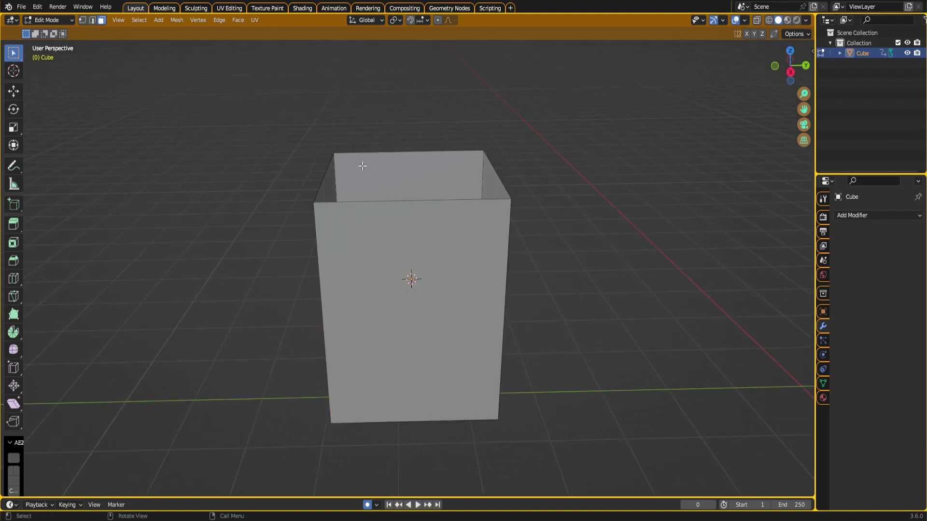
# Select the four edges around the open top and extrude them about 0.64 m upward along Z
pyautogui.moveTo(363, 164)
pyautogui.mouseDown(button='middle')
pyautogui.moveTo(366, 228)
pyautogui.moveTo(364, 175)
pyautogui.mouseUp(button='middle')
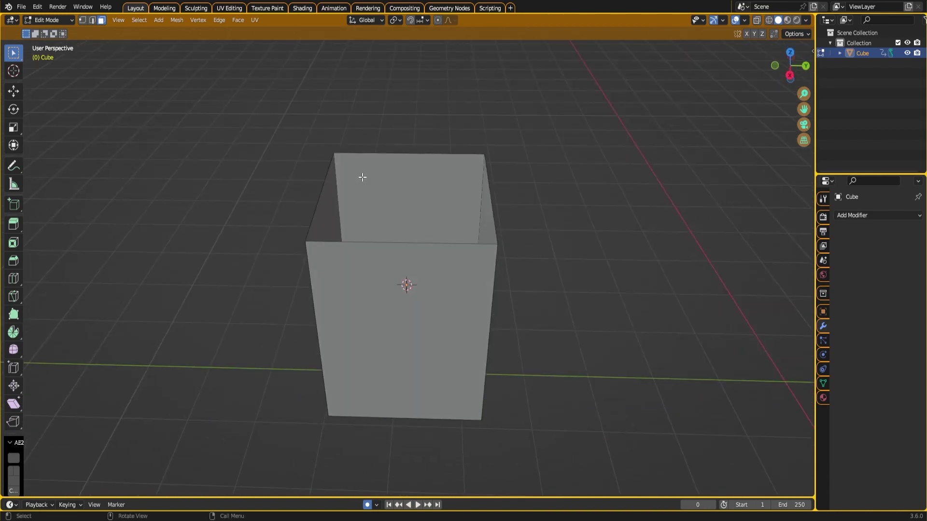
pyautogui.scroll(1, 357, 173)
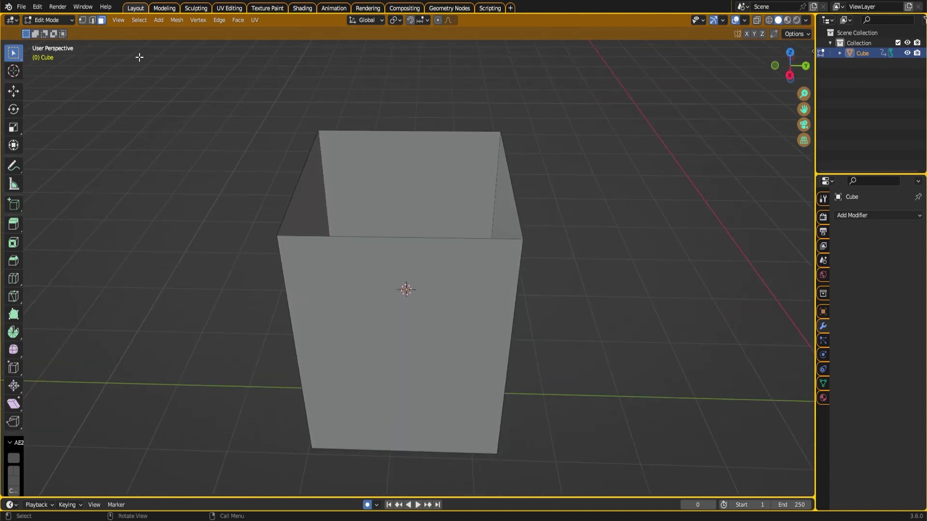
pyautogui.click(91, 22)
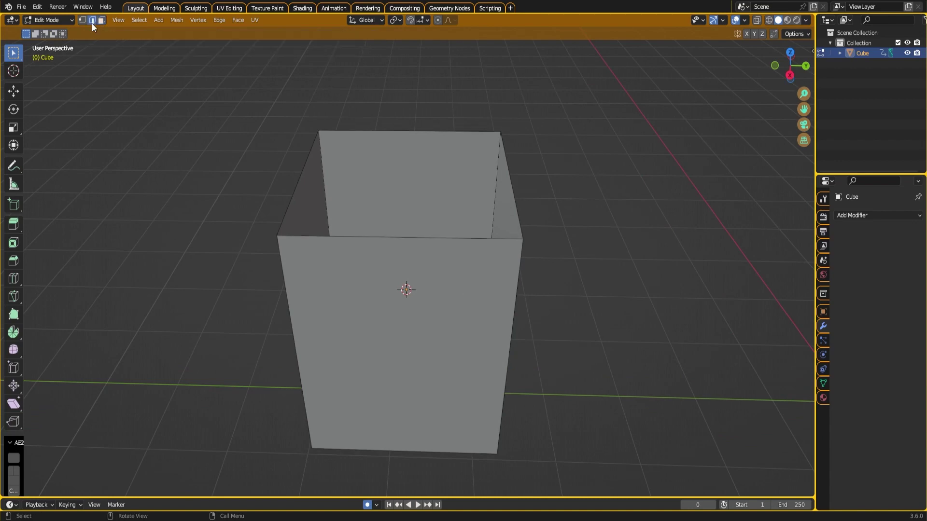
pyautogui.click(299, 176)
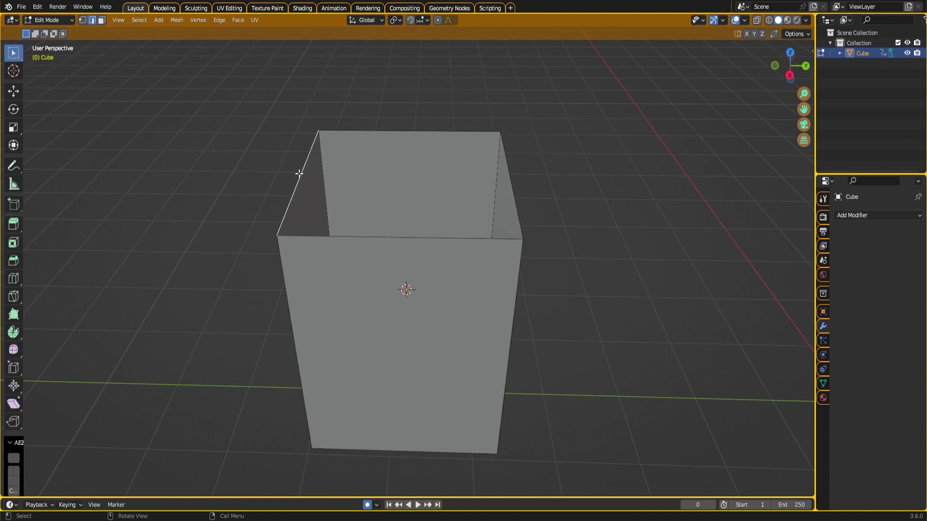
pyautogui.keyDown('ctrl'); pyautogui.click(386, 131); pyautogui.keyUp('ctrl')
pyautogui.keyDown('ctrl'); pyautogui.click(510, 170); pyautogui.keyUp('ctrl')
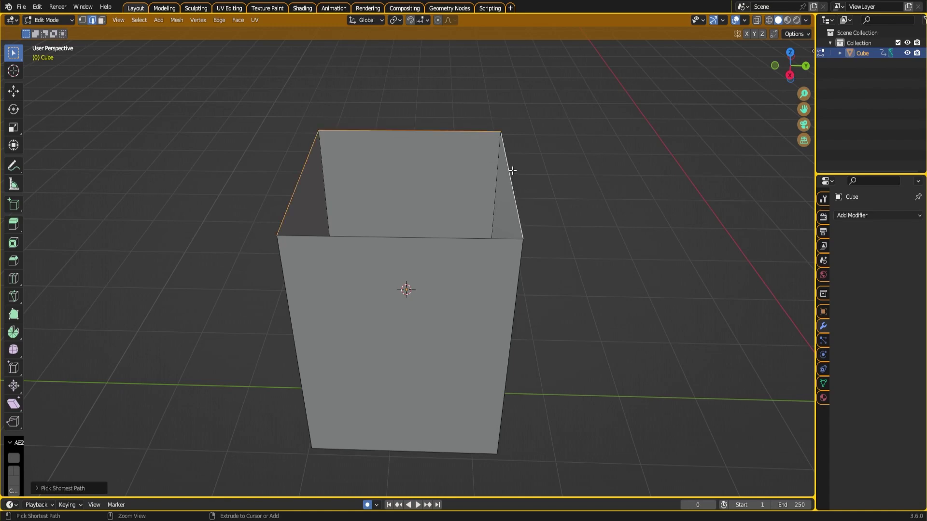
pyautogui.keyDown('ctrl'); pyautogui.click(448, 237); pyautogui.keyUp('ctrl')
pyautogui.moveTo(385, 198); pyautogui.dragTo(392, 188, button='middle')
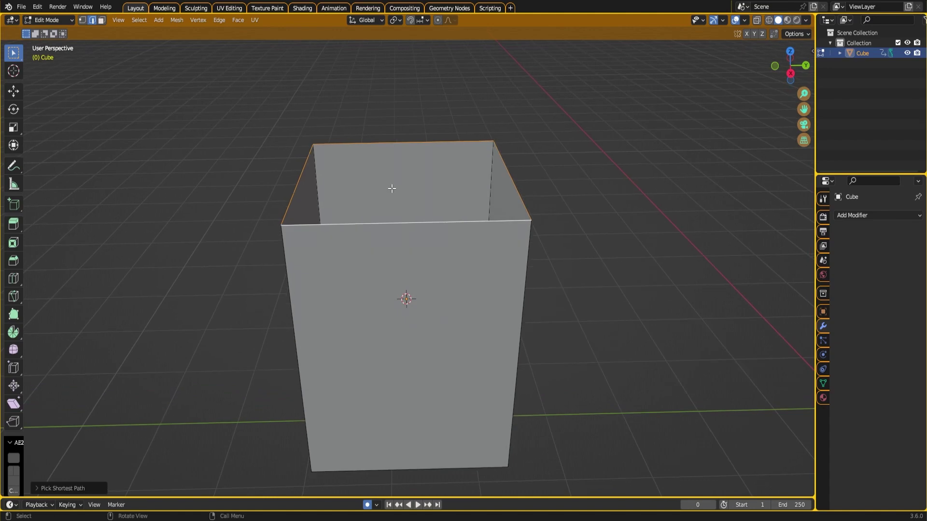
pyautogui.press('e')
pyautogui.press('z')
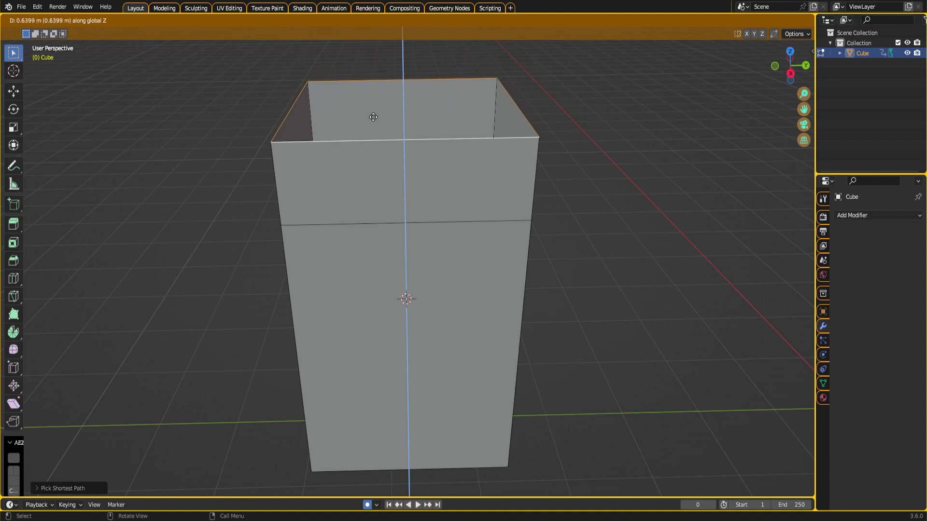
pyautogui.click(374, 117)
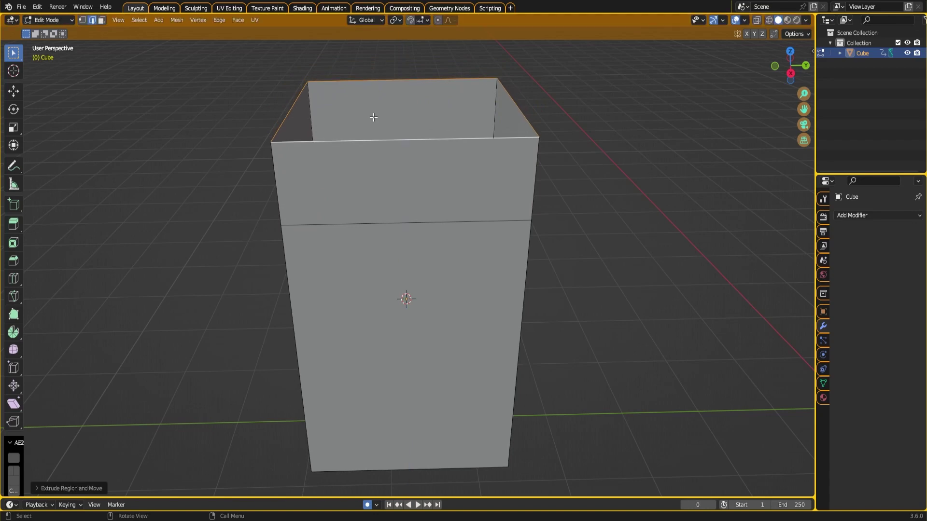
# Scale the top edge loop inward to about 0.25 for the shoulder and extrude it about 0.5 m up along Z as the neck
pyautogui.press('s')
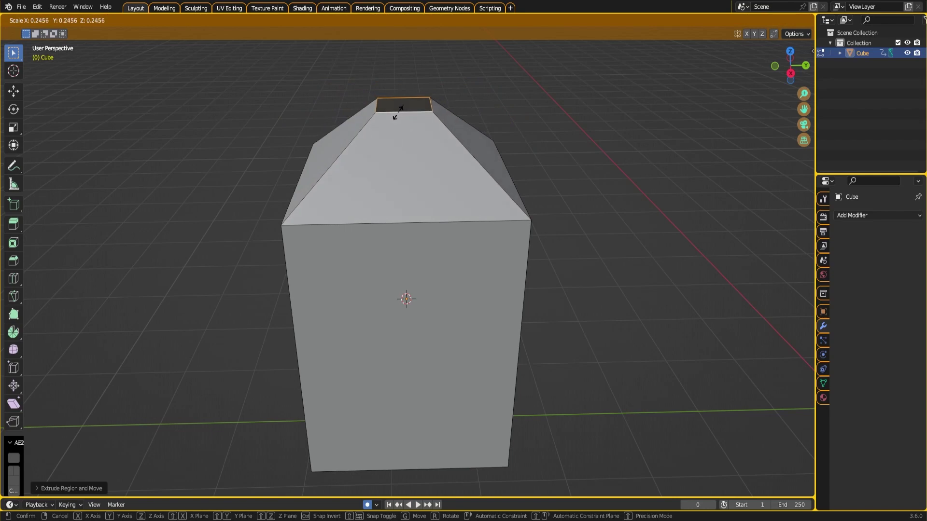
pyautogui.click(395, 114)
pyautogui.moveTo(396, 115); pyautogui.dragTo(402, 179, button='middle')
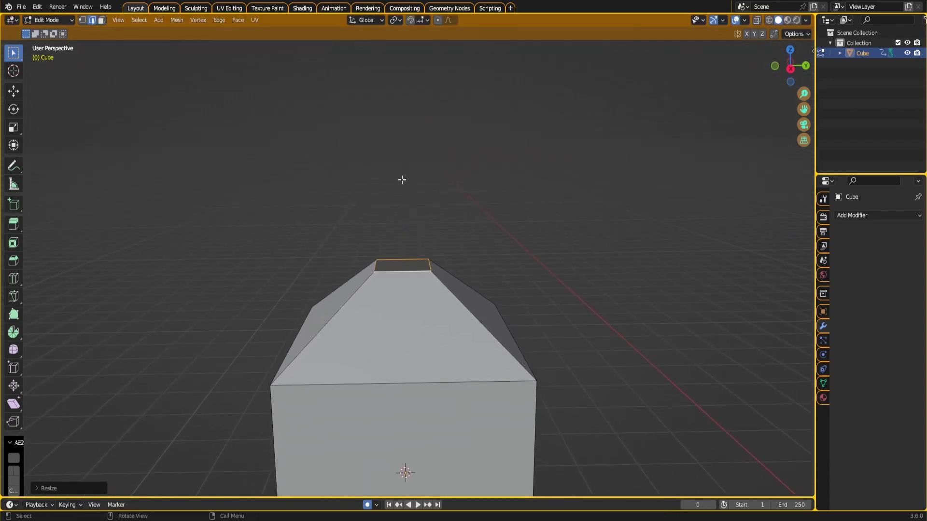
pyautogui.press('e')
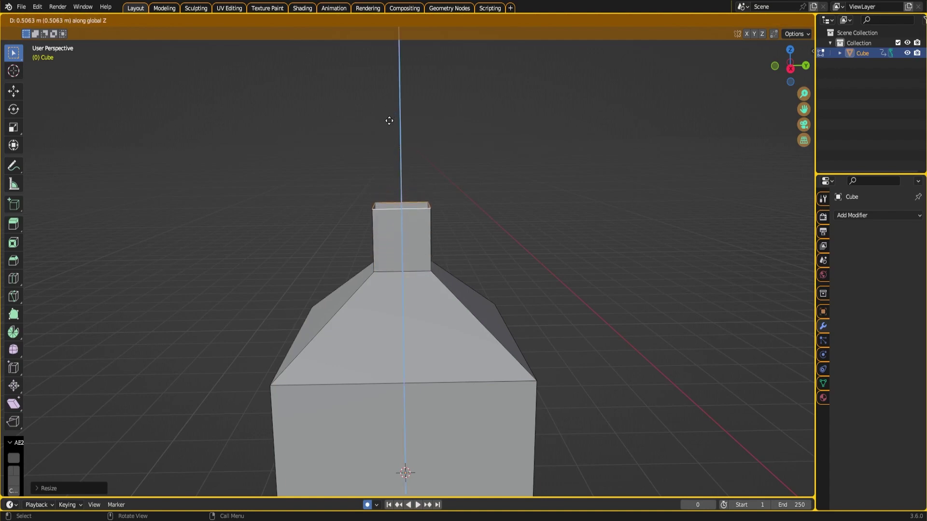
pyautogui.click(389, 125)
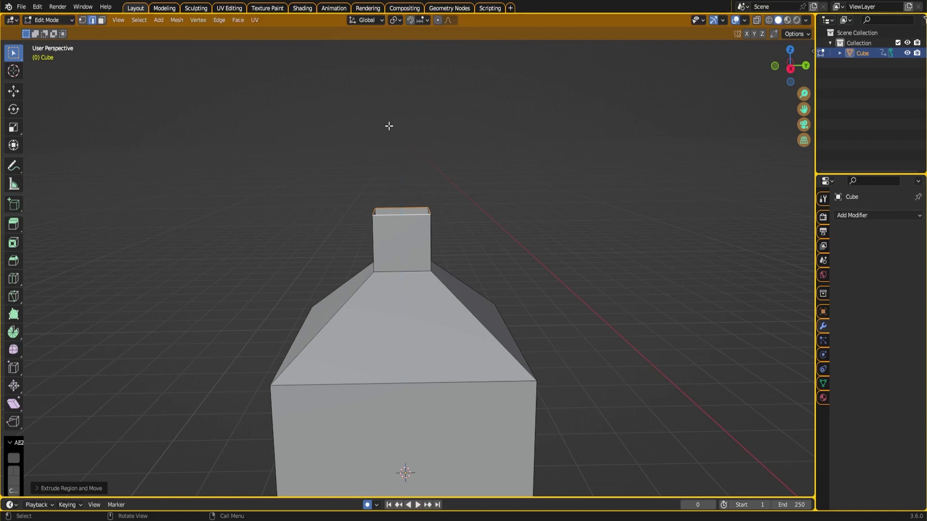
# Extrude the neck's rim a short distance up along Z and scale it outward into a flared lip
pyautogui.press('e')
pyautogui.press('z')
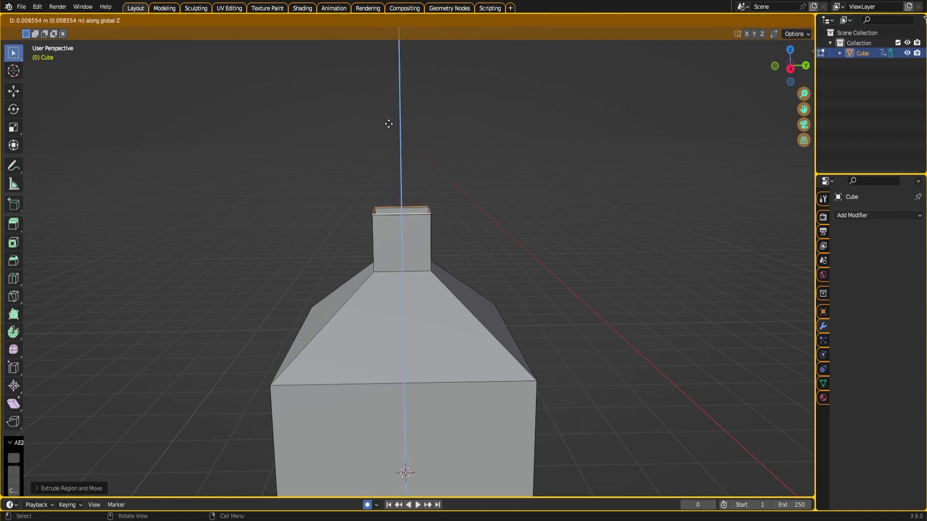
pyautogui.click(386, 109)
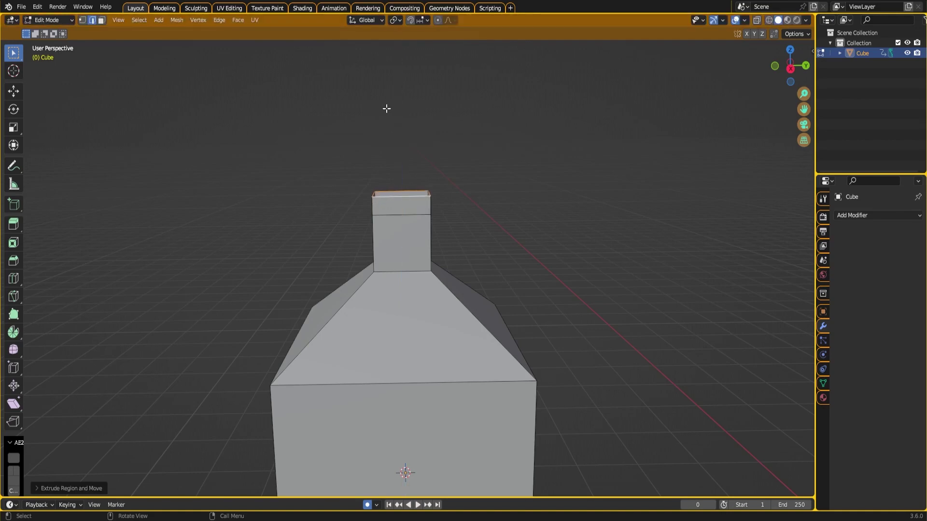
pyautogui.press('s')
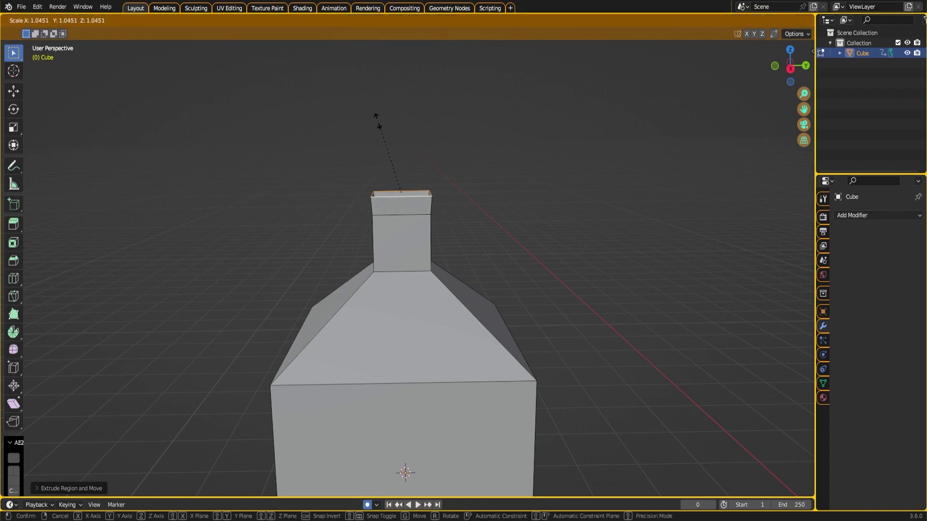
pyautogui.click(319, 129)
pyautogui.moveTo(422, 163); pyautogui.dragTo(373, 187, button='middle')
pyautogui.press('s')
pyautogui.click(369, 187)
pyautogui.moveTo(325, 221); pyautogui.dragTo(405, 194, button='middle')
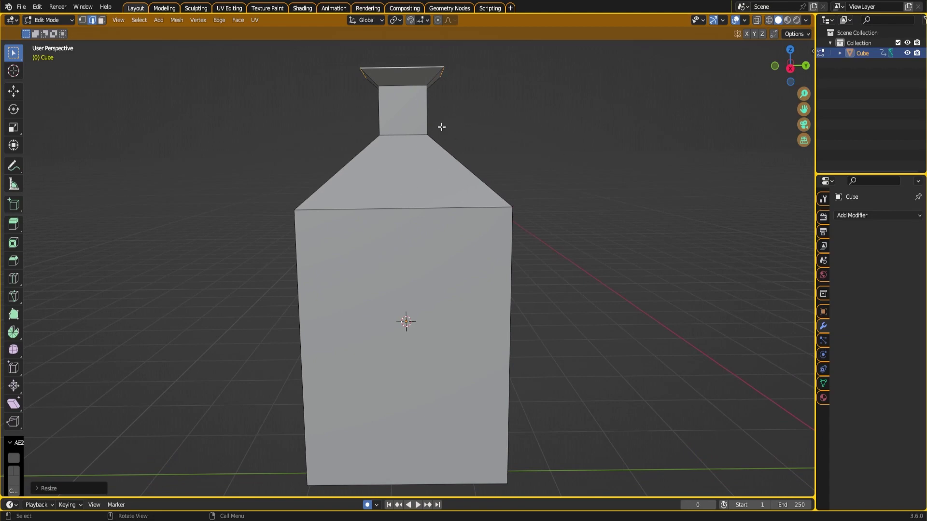
# Return to Object Mode and add a Solidify modifier to the bottle with a thickness of 0.03 m
pyautogui.click(48, 20)
pyautogui.click(54, 30)
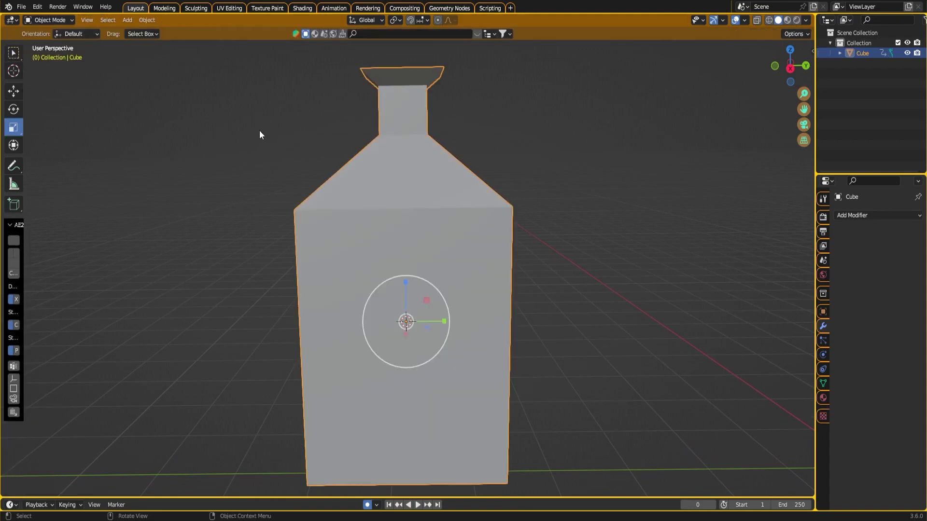
pyautogui.click(851, 216)
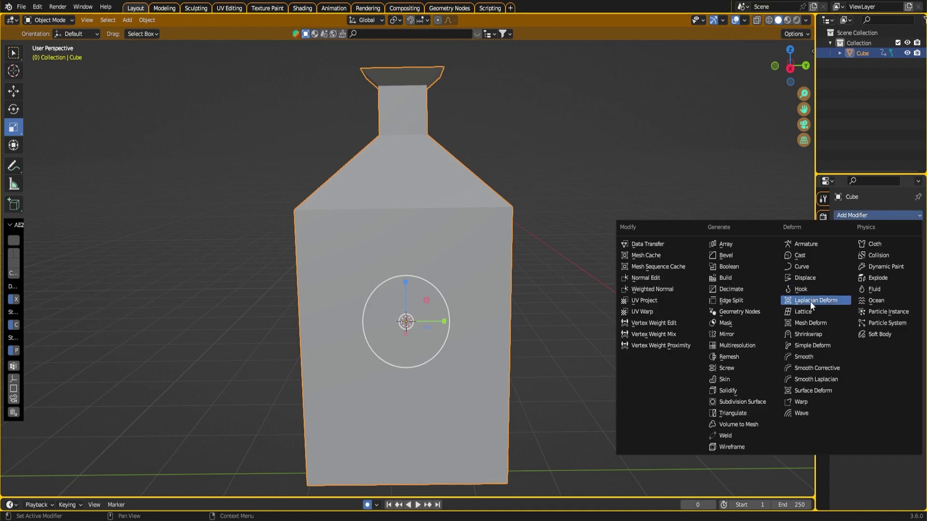
pyautogui.click(731, 392)
pyautogui.moveTo(581, 192); pyautogui.dragTo(589, 219, button='middle')
pyautogui.click(907, 263)
pyautogui.click(907, 264)
pyautogui.scroll(2, 488, 119)
pyautogui.moveTo(475, 91); pyautogui.dragTo(425, 173, button='middle')
pyautogui.scroll(-3, 420, 173)
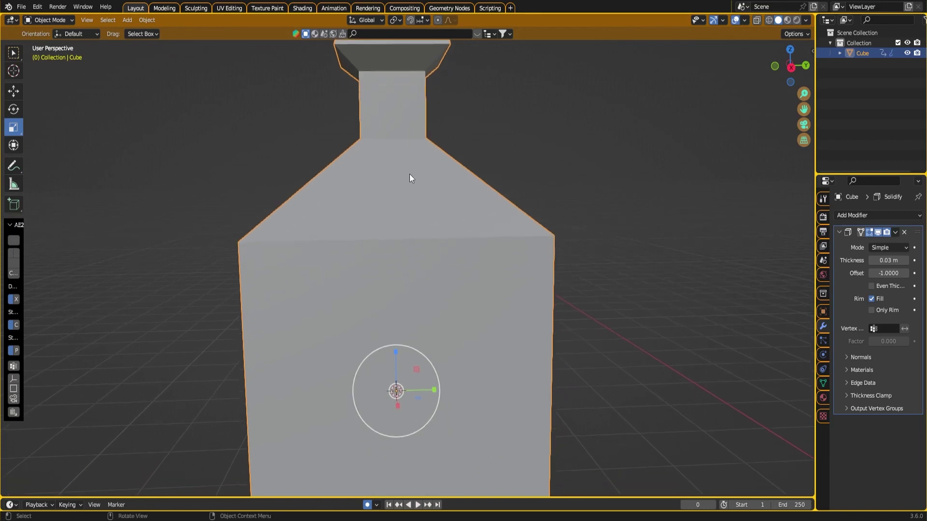
# Enable Even Thickness on the Solidify modifier and apply the modifier to the bottle
pyautogui.click(895, 232)
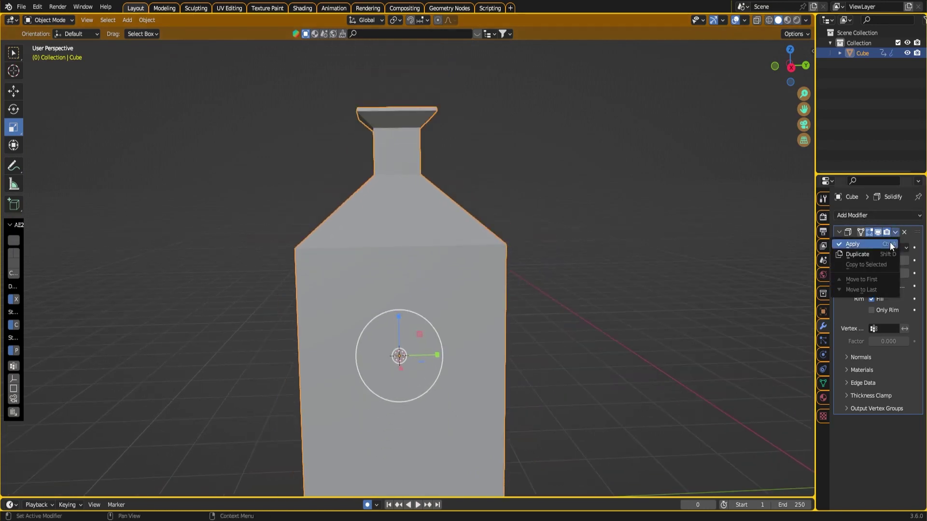
pyautogui.press('Escape')
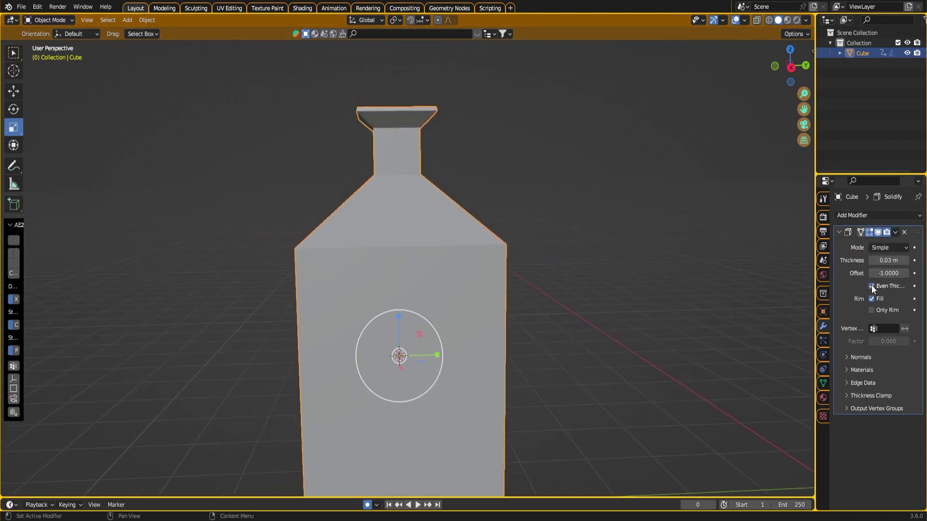
pyautogui.click(895, 232)
pyautogui.click(893, 244)
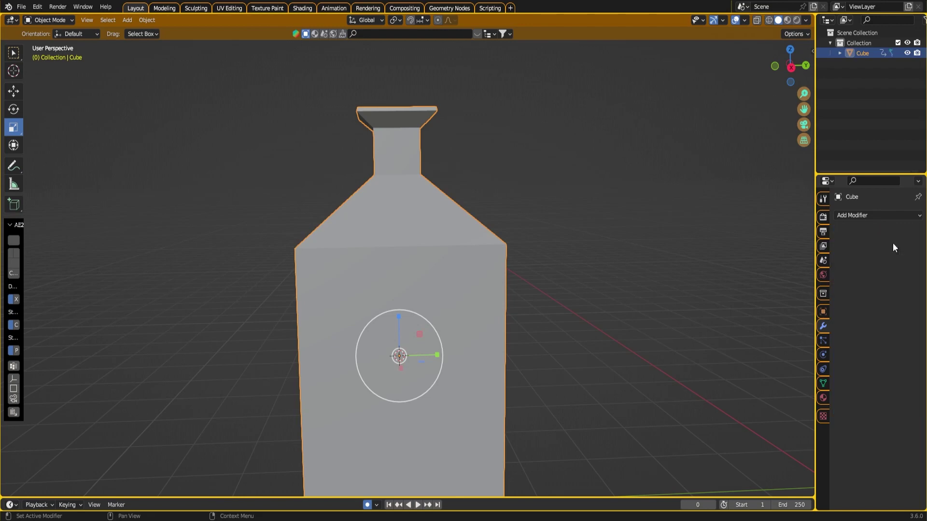
# Add a Remesh modifier in Voxel mode to the bottle and reduce the voxel size to 0.007 m
pyautogui.moveTo(566, 216); pyautogui.dragTo(557, 232, button='middle')
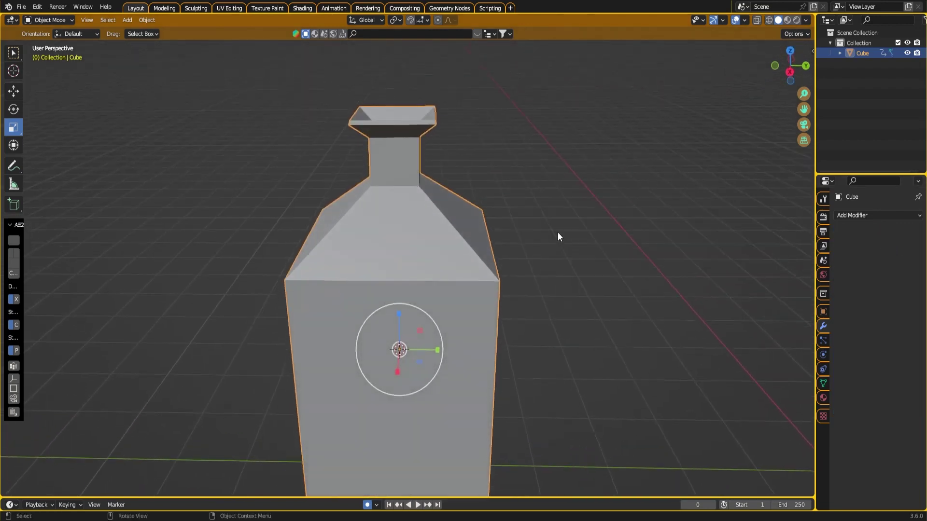
pyautogui.click(865, 216)
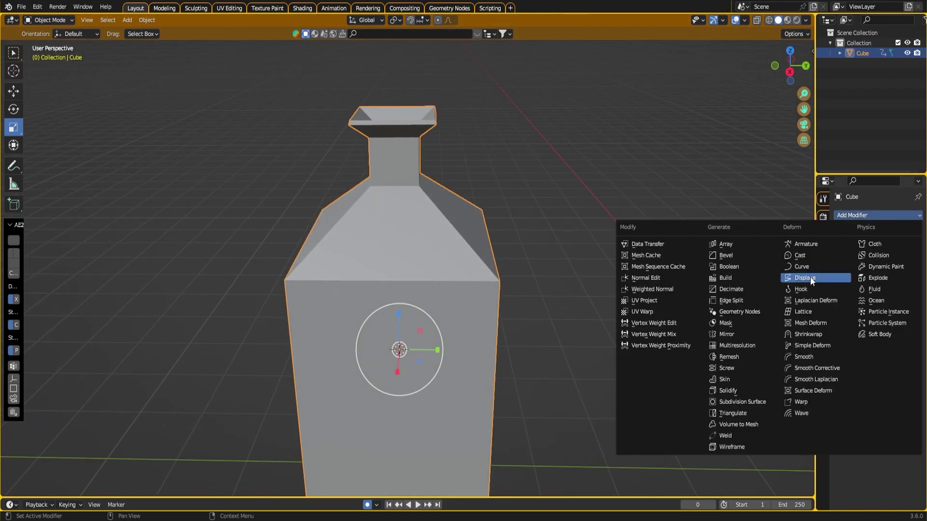
pyautogui.click(744, 356)
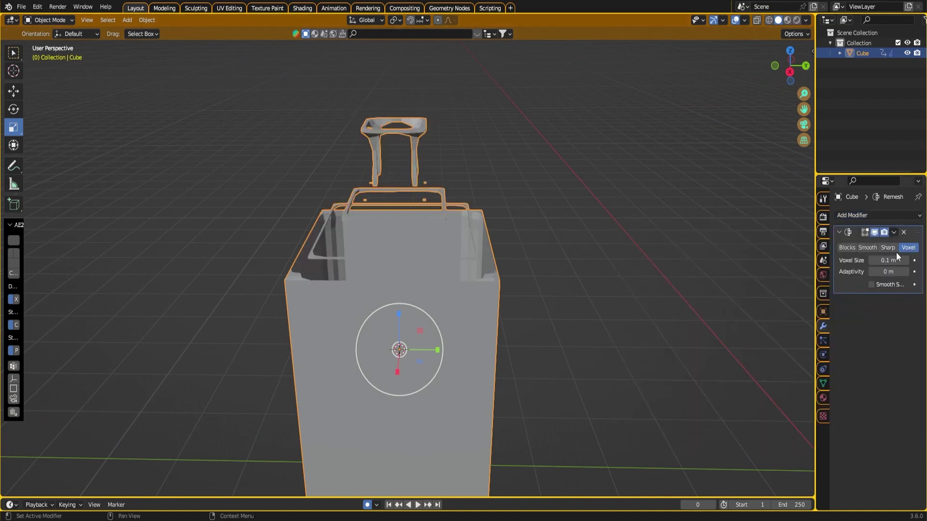
pyautogui.click(872, 260)
pyautogui.click(872, 260)
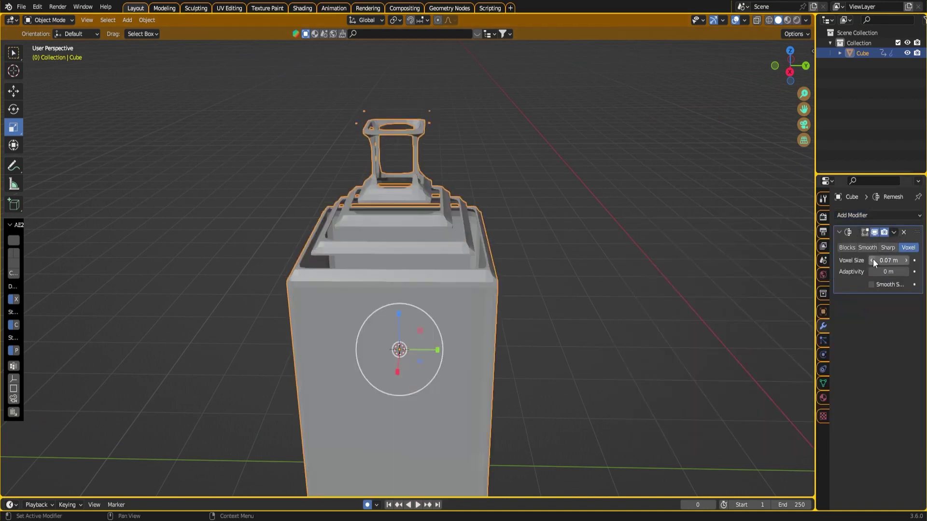
pyautogui.click(873, 260)
pyautogui.click(873, 260)
pyautogui.click(873, 260)
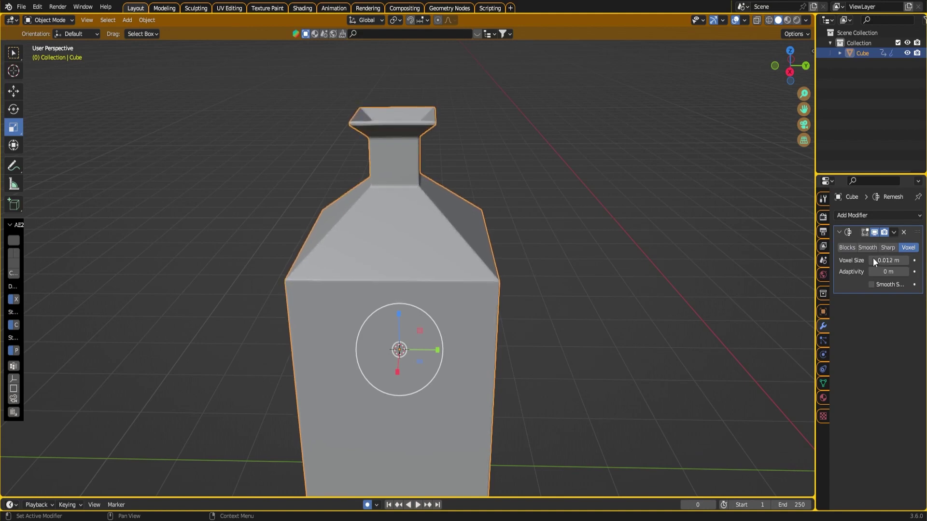
pyautogui.click(873, 260)
pyautogui.click(873, 261)
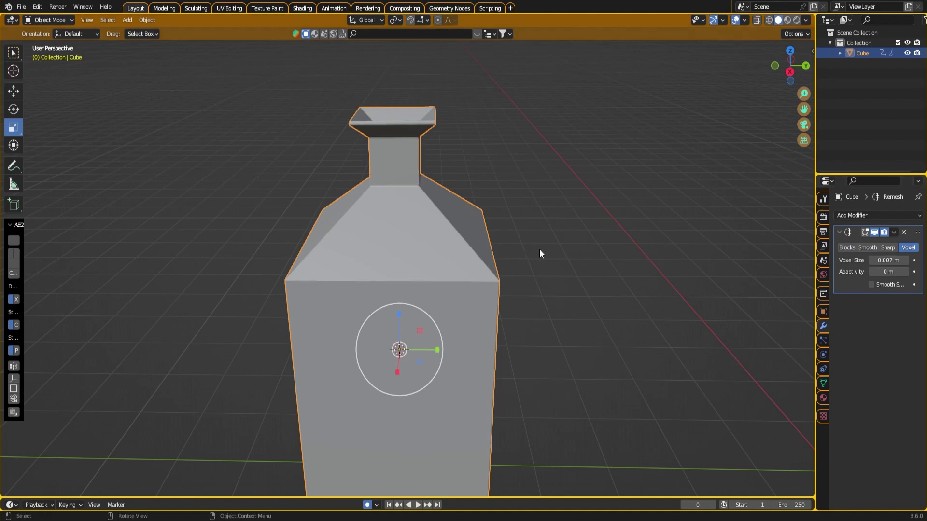
# Apply the Remesh modifier to the bottle and switch the object to Sculpt Mode
pyautogui.moveTo(541, 249); pyautogui.dragTo(542, 241, button='middle')
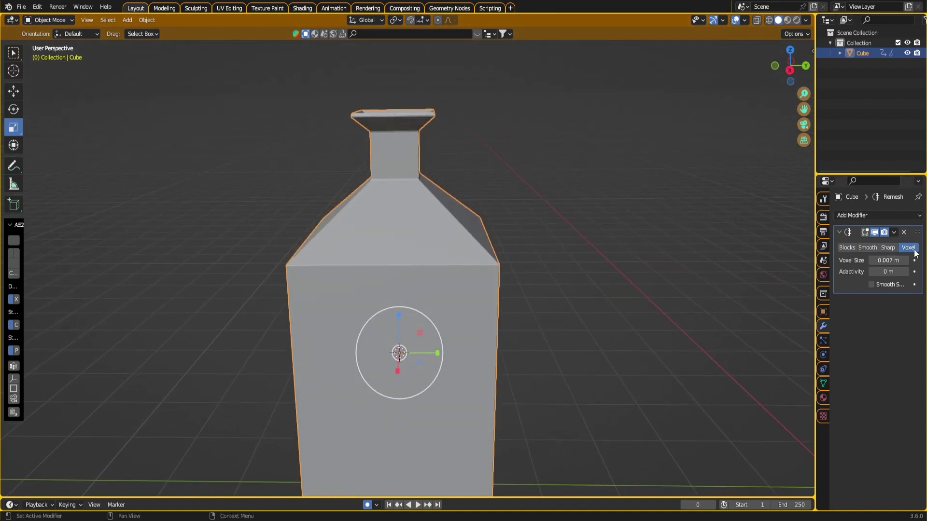
pyautogui.click(893, 233)
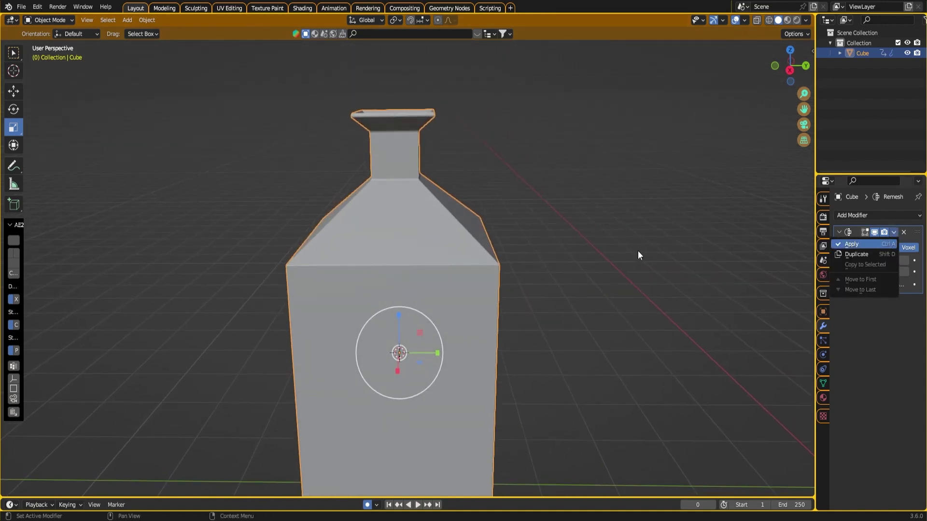
pyautogui.hotkey('ctrl', 'a')
pyautogui.moveTo(508, 342); pyautogui.dragTo(524, 274, button='middle')
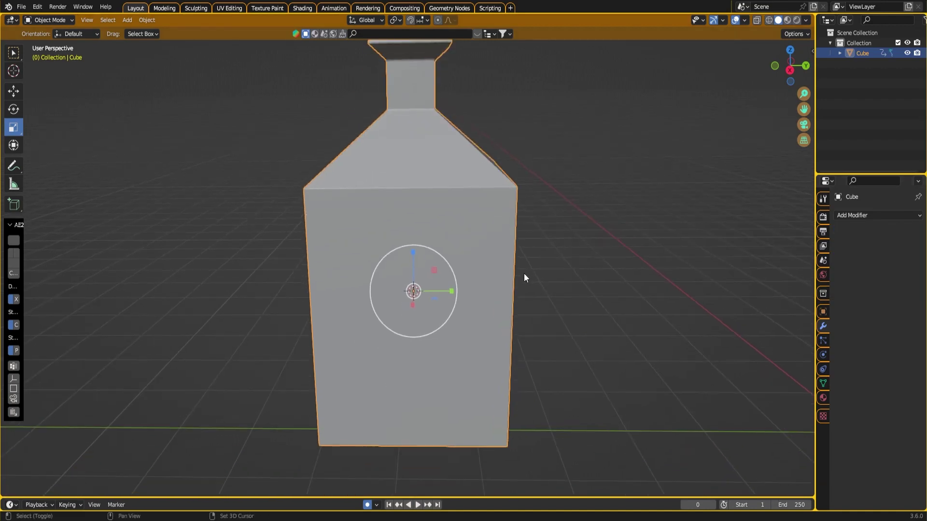
pyautogui.click(42, 22)
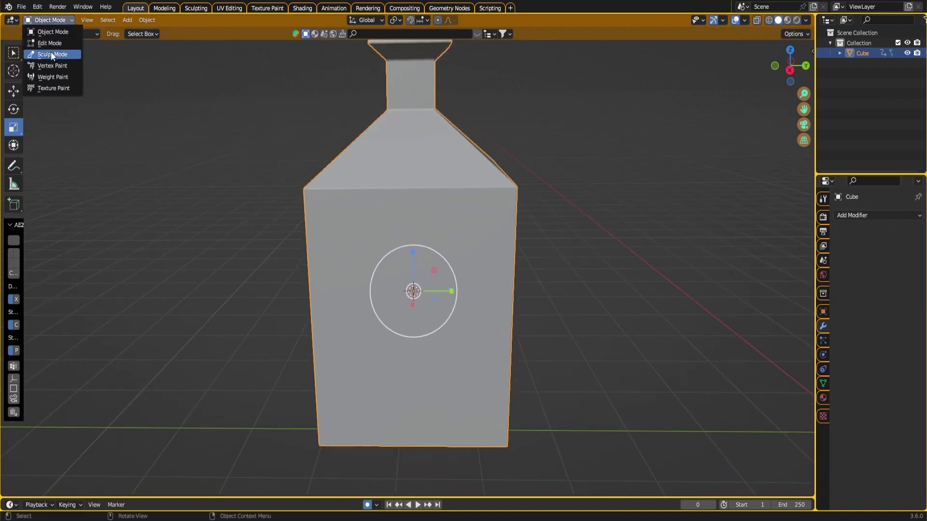
pyautogui.press('Return')
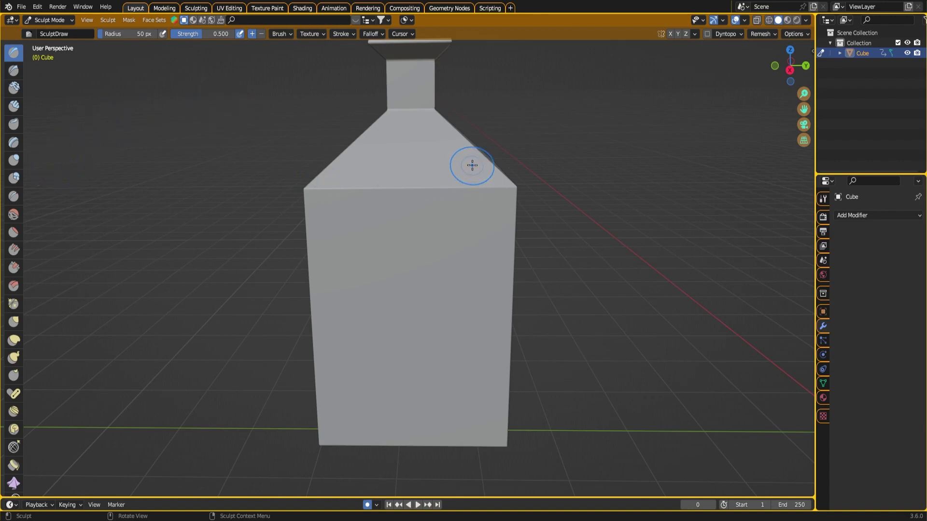
# Create a new texture for the Draw brush and load the black-and-white witch image into it
pyautogui.press('n')
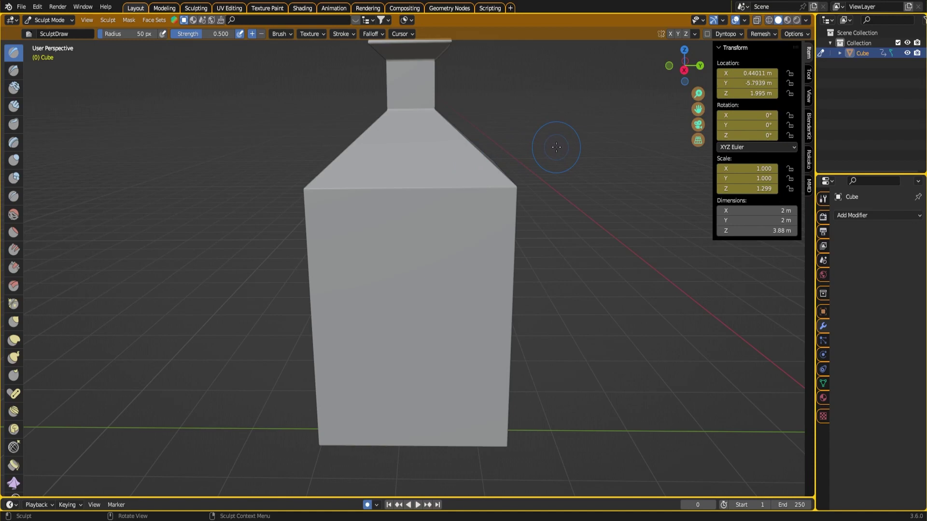
pyautogui.click(809, 75)
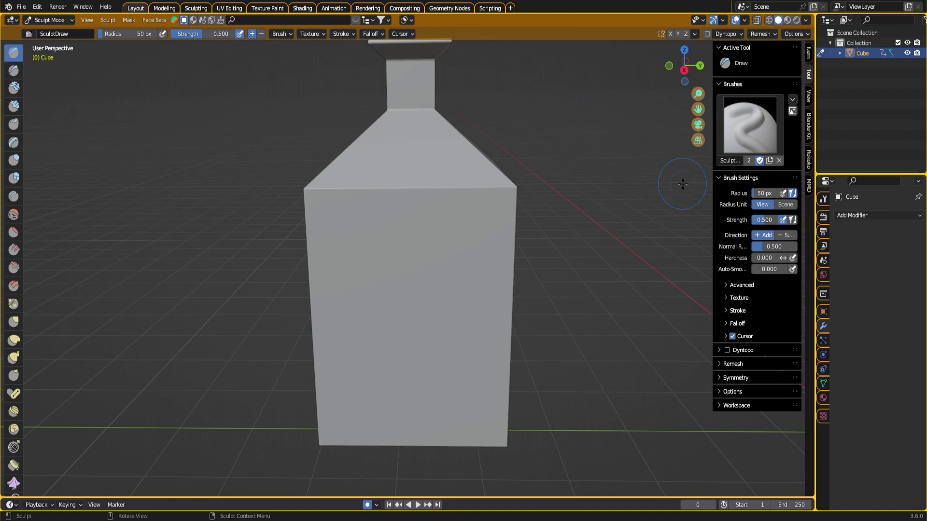
pyautogui.click(737, 299)
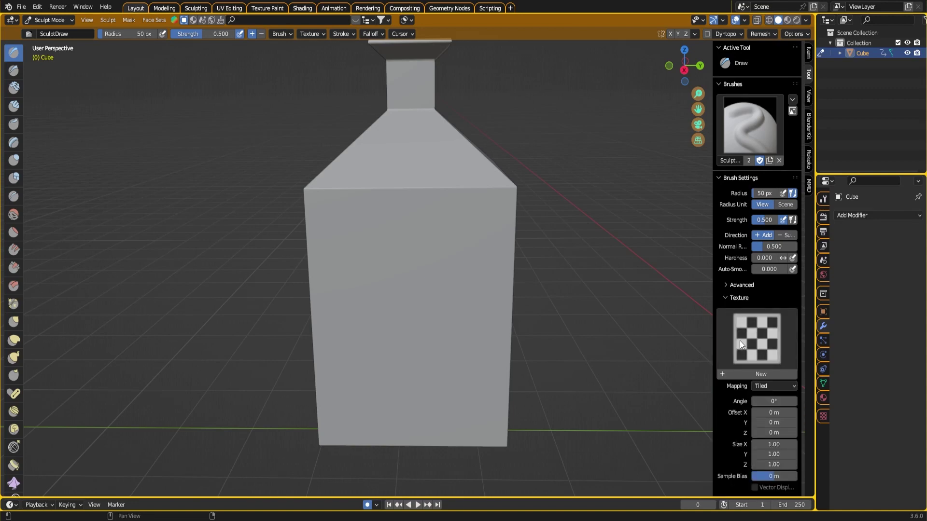
pyautogui.click(746, 377)
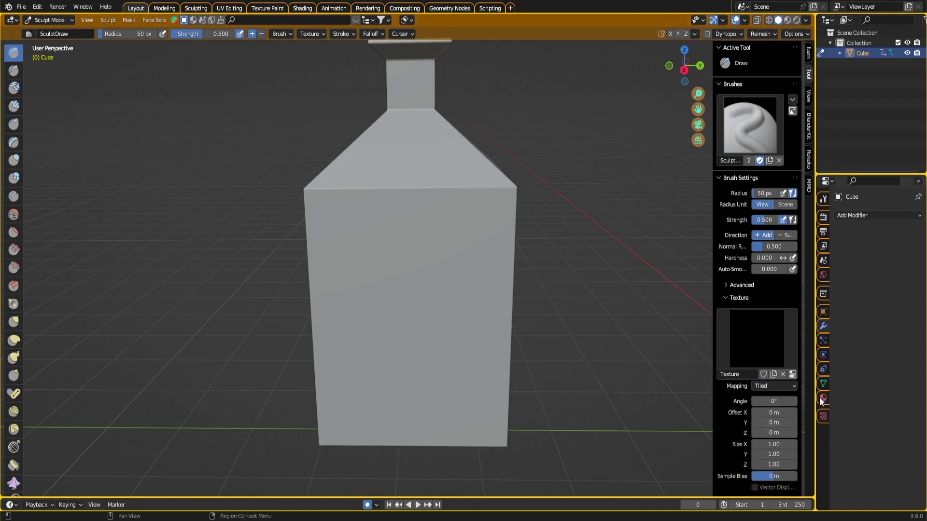
pyautogui.click(822, 415)
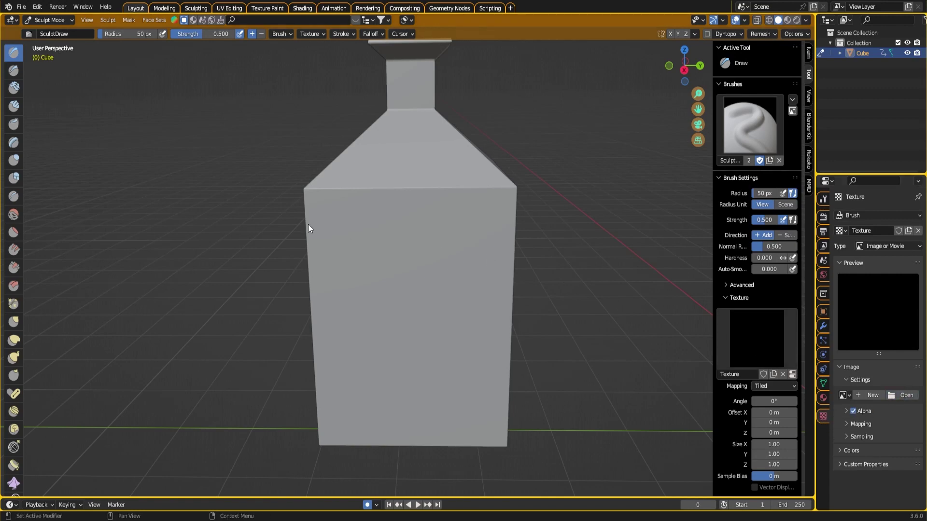
pyautogui.doubleClick(421, 214)
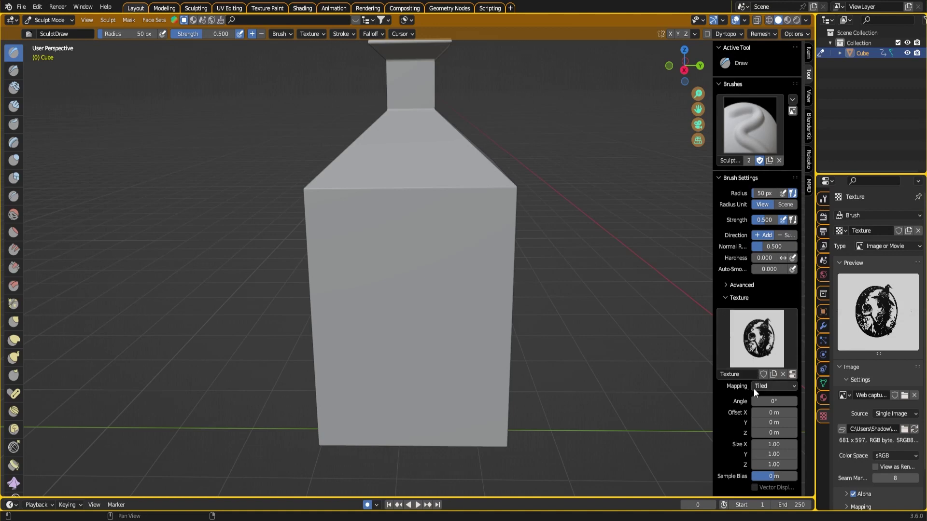
# Set the brush texture's mapping to Stencil and place the witch stencil over the bottle's front face, rotated 2.19°
pyautogui.click(772, 387)
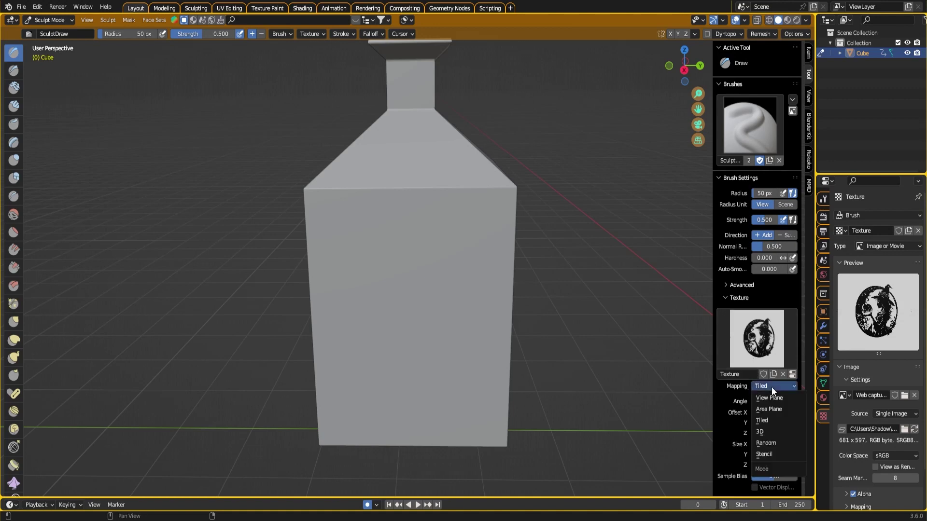
pyautogui.click(768, 454)
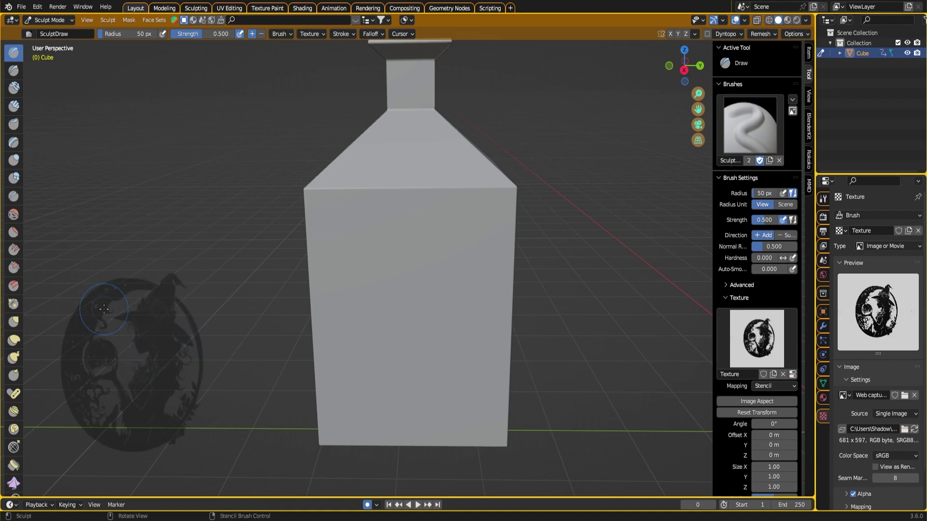
pyautogui.moveTo(104, 337); pyautogui.dragTo(385, 325, button='right')
pyautogui.moveTo(385, 325); pyautogui.dragTo(393, 302, button='middle')
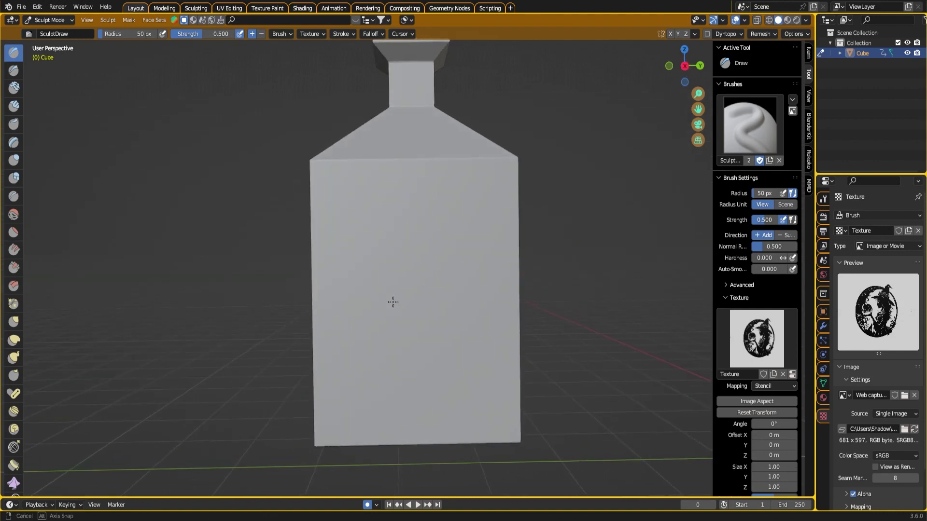
pyautogui.moveTo(412, 337)
pyautogui.mouseDown(button='right')
pyautogui.moveTo(396, 296)
pyautogui.moveTo(415, 321)
pyautogui.moveTo(410, 303)
pyautogui.moveTo(422, 292)
pyautogui.moveTo(415, 294)
pyautogui.mouseUp(button='right')
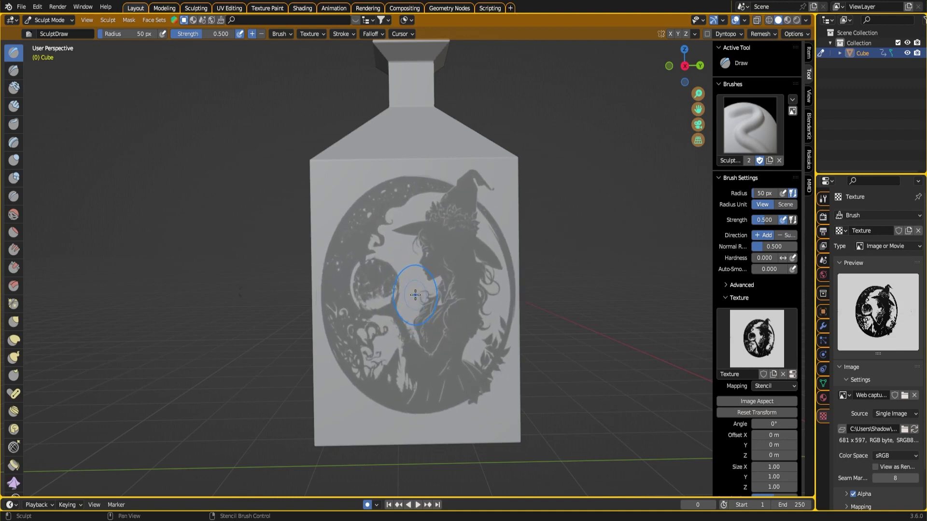
pyautogui.moveTo(417, 291)
pyautogui.keyDown('ctrl'); pyautogui.mouseDown(button='right')
pyautogui.moveTo(328, 290)
pyautogui.moveTo(419, 311)
pyautogui.moveTo(420, 295)
pyautogui.mouseUp(button='right'); pyautogui.keyUp('ctrl')
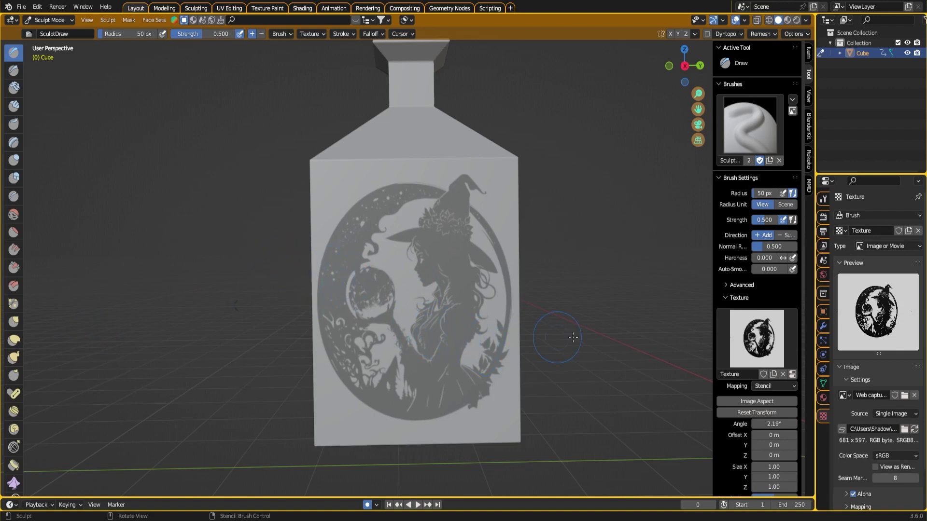
# Match the stencil to the image's aspect ratio and refit it to the front face with an angle of 6.55°
pyautogui.click(751, 403)
pyautogui.moveTo(395, 316); pyautogui.dragTo(397, 315, button='right')
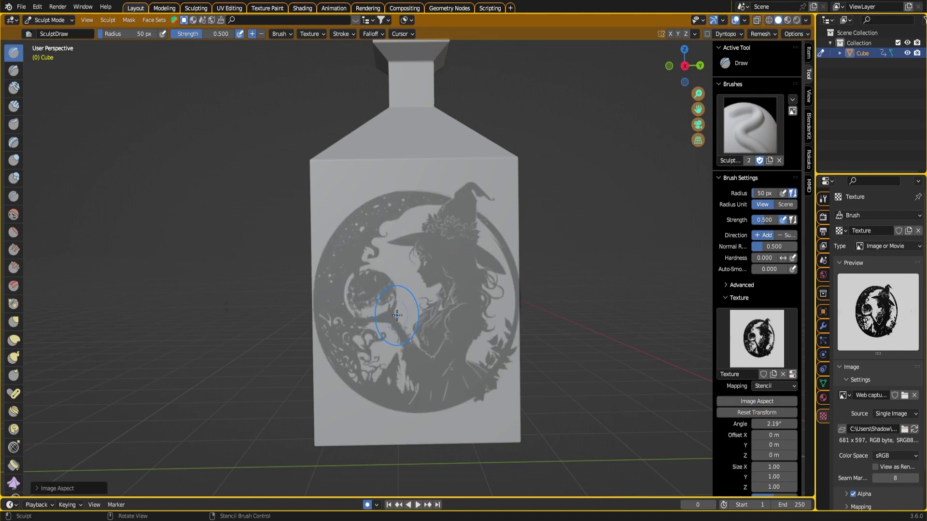
pyautogui.moveTo(404, 282)
pyautogui.mouseDown(button='right')
pyautogui.moveTo(403, 289)
pyautogui.moveTo(393, 280)
pyautogui.moveTo(404, 281)
pyautogui.moveTo(396, 277)
pyautogui.moveTo(408, 272)
pyautogui.moveTo(413, 248)
pyautogui.mouseUp(button='right')
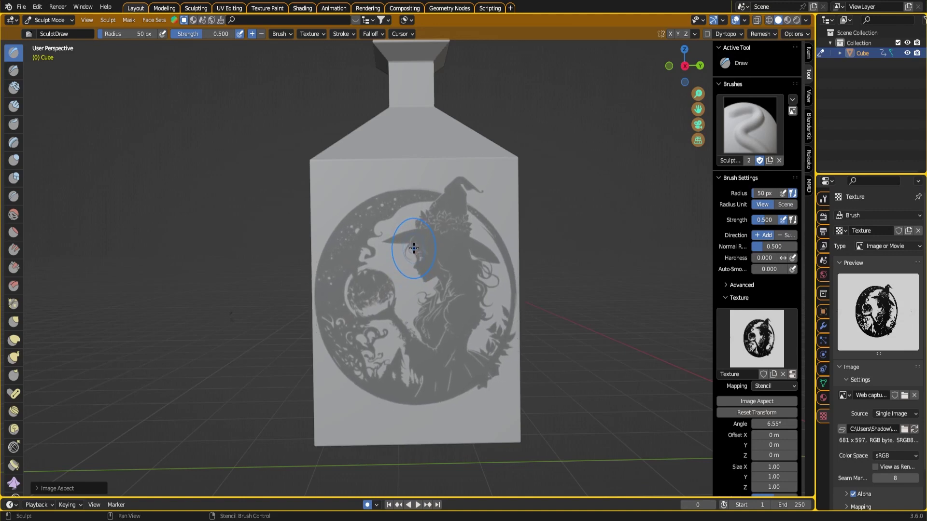
# Try sculpting the witch design onto the front face with the Draw brush, and undo the strokes
pyautogui.moveTo(421, 250); pyautogui.dragTo(422, 260)
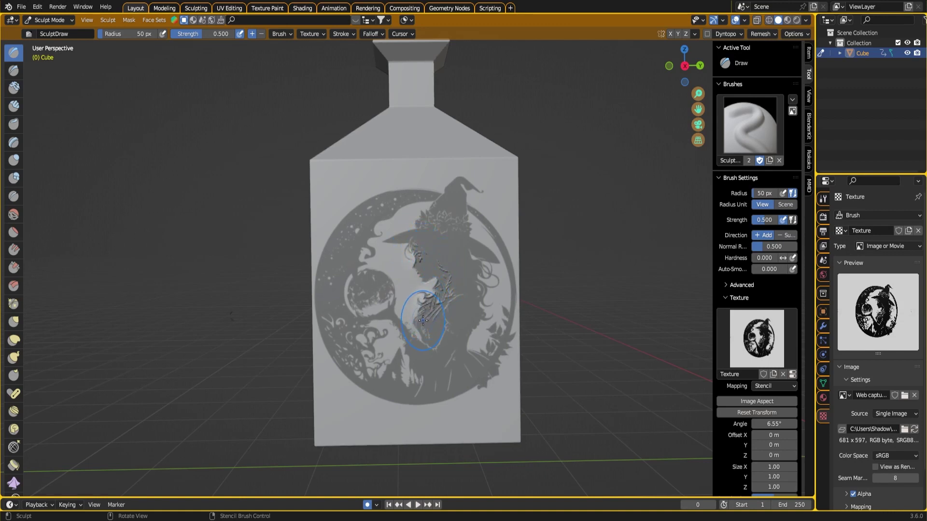
pyautogui.moveTo(421, 335); pyautogui.dragTo(462, 310)
pyautogui.moveTo(463, 241)
pyautogui.mouseDown()
pyautogui.moveTo(449, 186)
pyautogui.moveTo(410, 261)
pyautogui.moveTo(386, 285)
pyautogui.mouseUp()
pyautogui.moveTo(386, 285)
pyautogui.mouseDown(button='right')
pyautogui.moveTo(739, 298)
pyautogui.moveTo(604, 306)
pyautogui.moveTo(429, 253)
pyautogui.mouseUp(button='right')
pyautogui.hotkey('ctrl', 'z')
pyautogui.hotkey('ctrl', 'z')
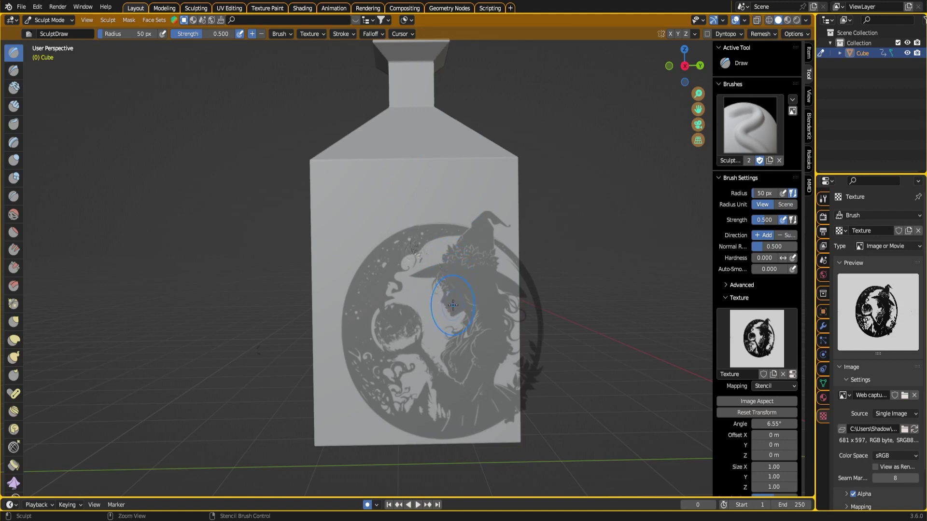
# Realign the stencil on the front face, set the brush radius to 117 px and rotate the stencil to 7.58°
pyautogui.moveTo(462, 313); pyautogui.dragTo(437, 289, button='right')
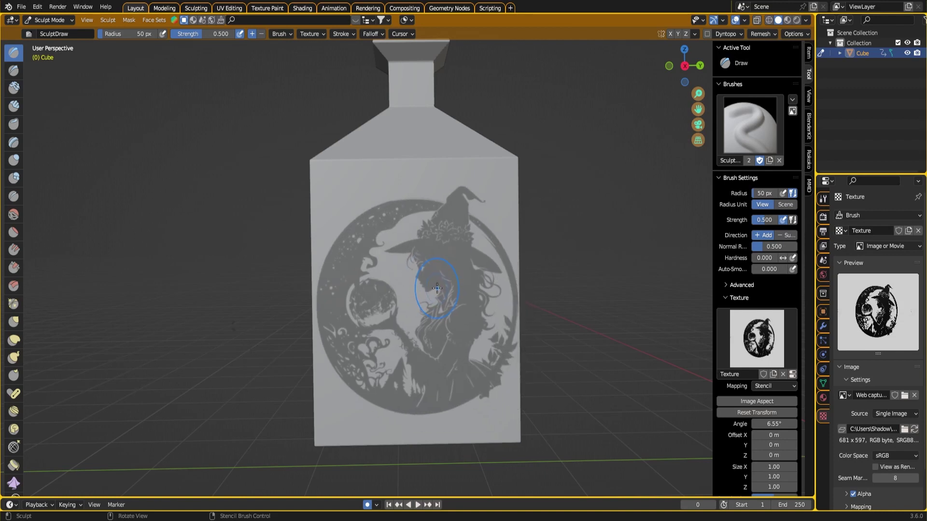
pyautogui.scroll(-1, 439, 281)
pyautogui.keyDown('shift'); pyautogui.moveTo(424, 239); pyautogui.dragTo(427, 264, button='right'); pyautogui.keyUp('shift')
pyautogui.scroll(-2, 435, 234)
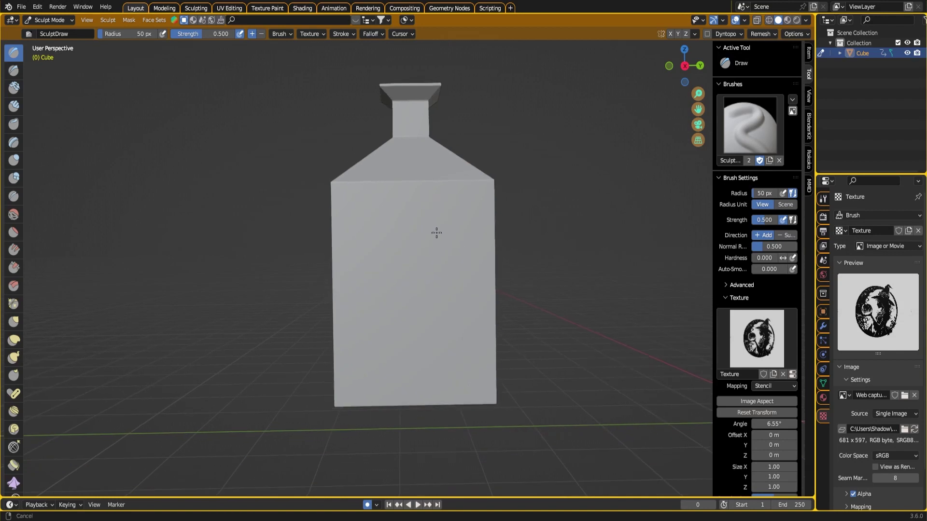
pyautogui.keyDown('shift'); pyautogui.moveTo(431, 261); pyautogui.dragTo(428, 249, button='right'); pyautogui.keyUp('shift')
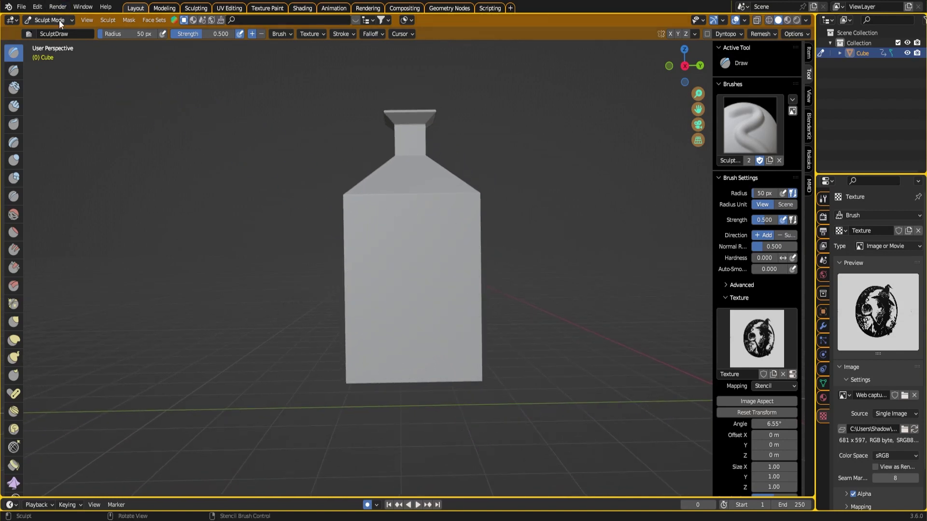
pyautogui.moveTo(126, 34); pyautogui.dragTo(142, 34)
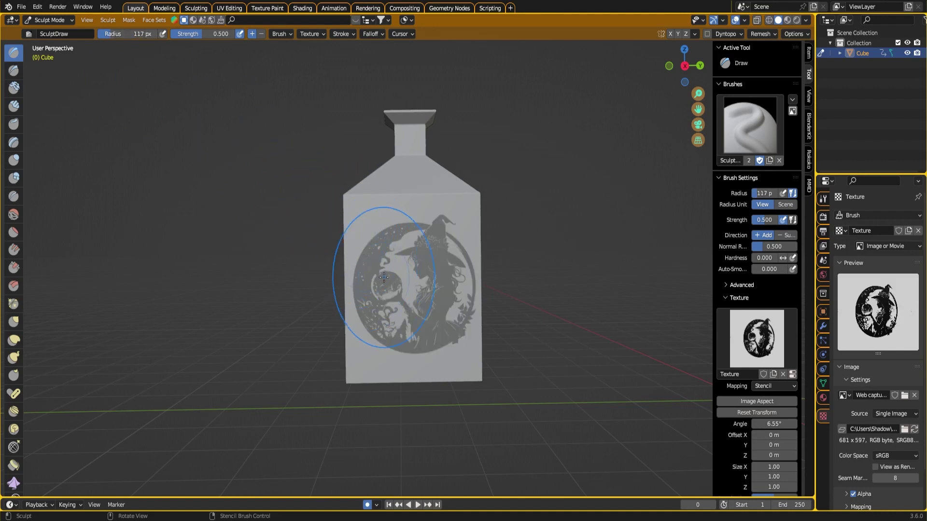
pyautogui.keyDown('ctrl'); pyautogui.moveTo(403, 274); pyautogui.dragTo(432, 273, button='right'); pyautogui.keyUp('ctrl')
pyautogui.scroll(3, 483, 278)
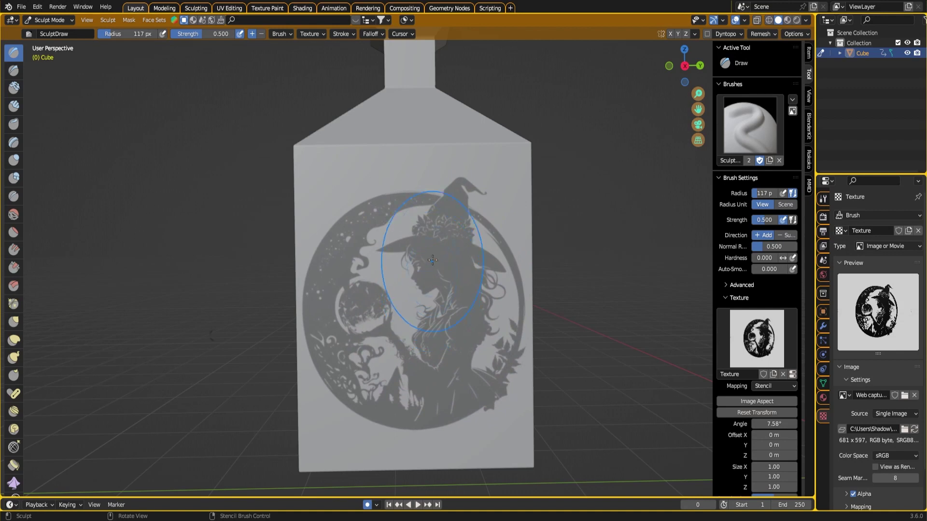
# Reduce the Draw brush's strength to 0.219
pyautogui.moveTo(201, 33); pyautogui.dragTo(187, 34)
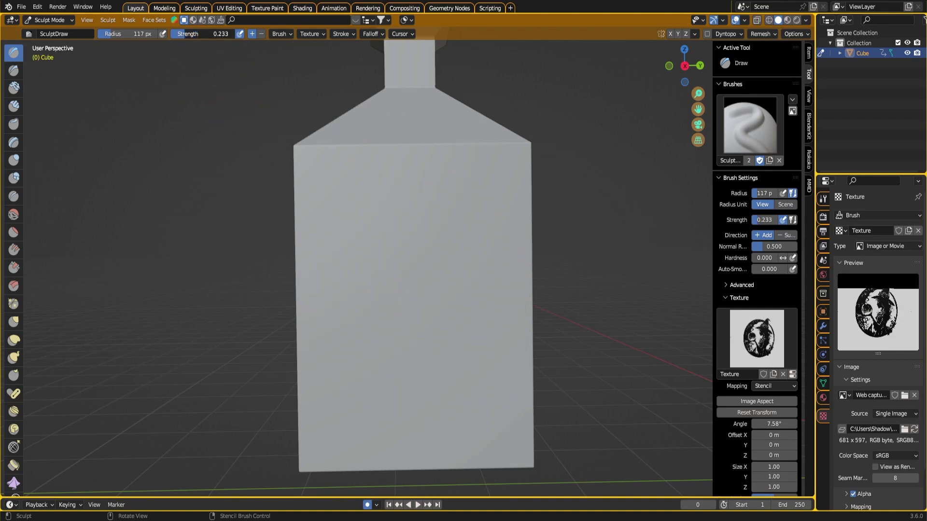
pyautogui.click(188, 35)
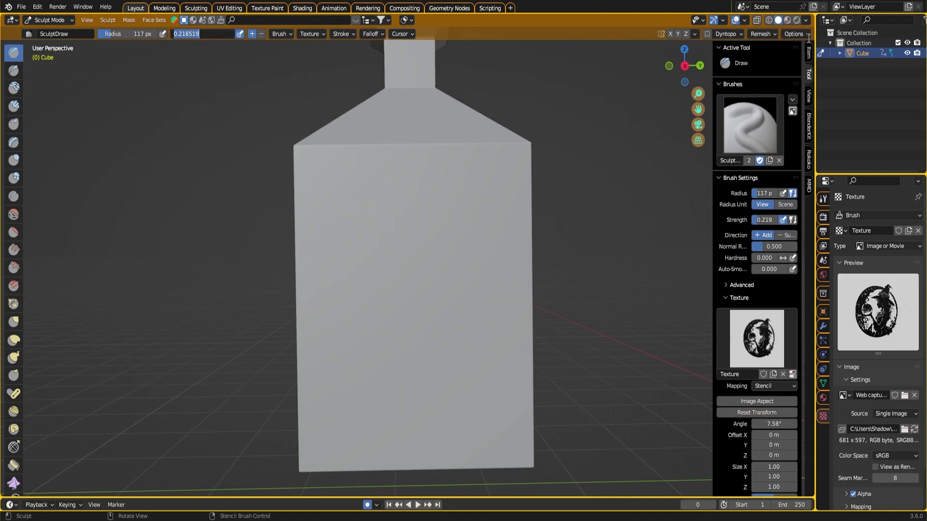
pyautogui.press('Return')
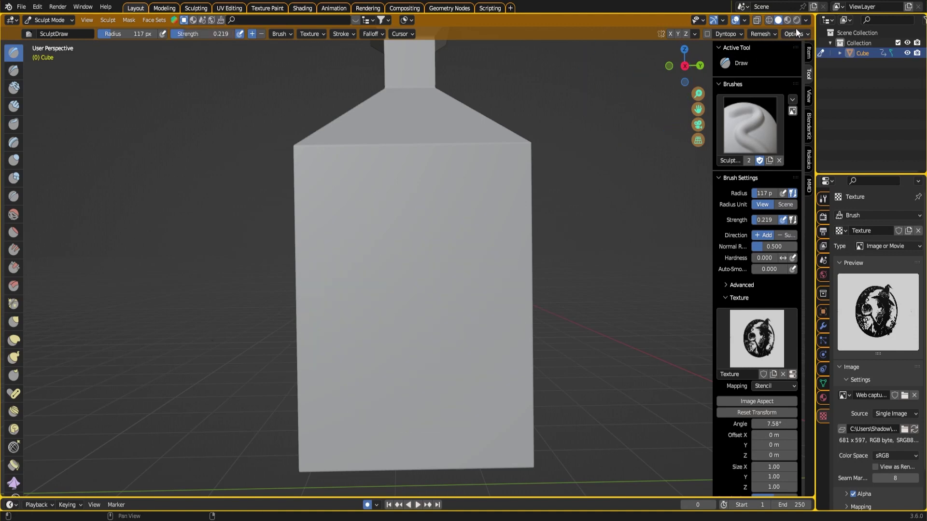
# Switch the viewport's solid shading to MatCap lighting with the rainbow-coloured normal material
pyautogui.click(806, 19)
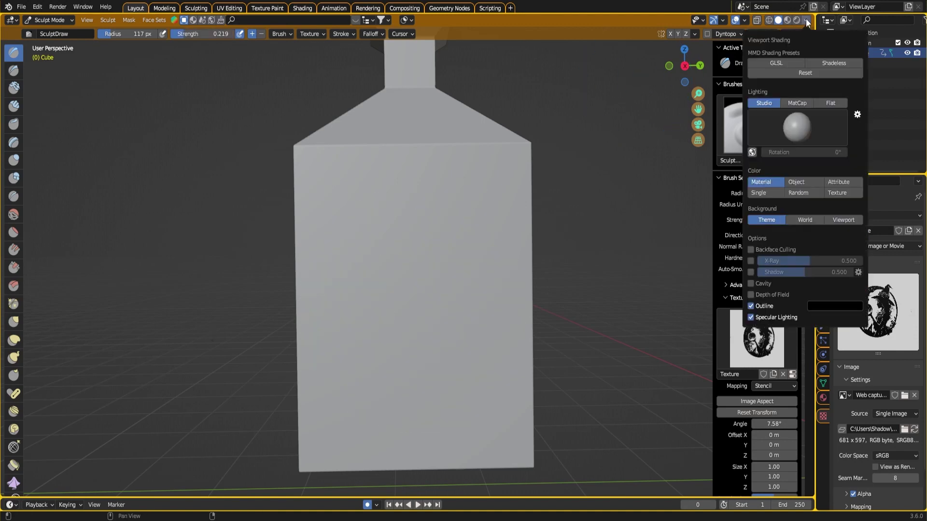
pyautogui.click(795, 108)
pyautogui.click(798, 123)
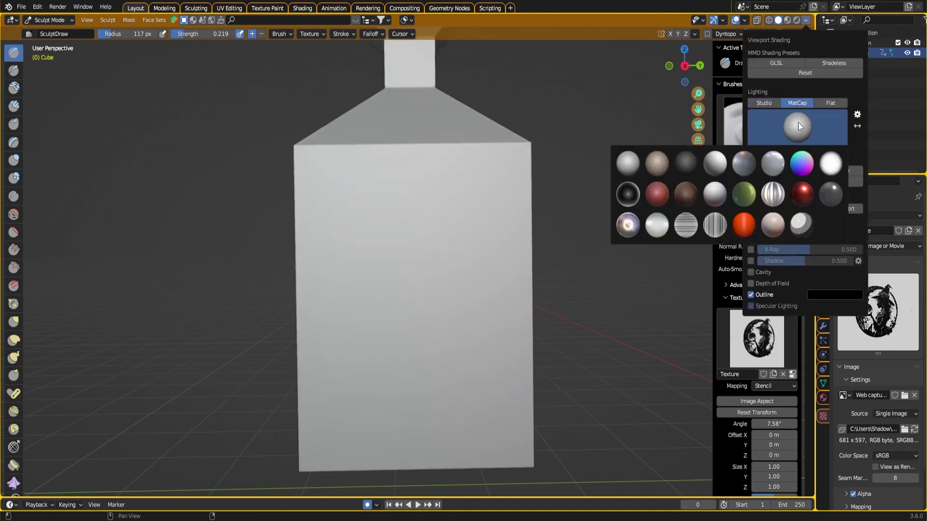
pyautogui.click(806, 159)
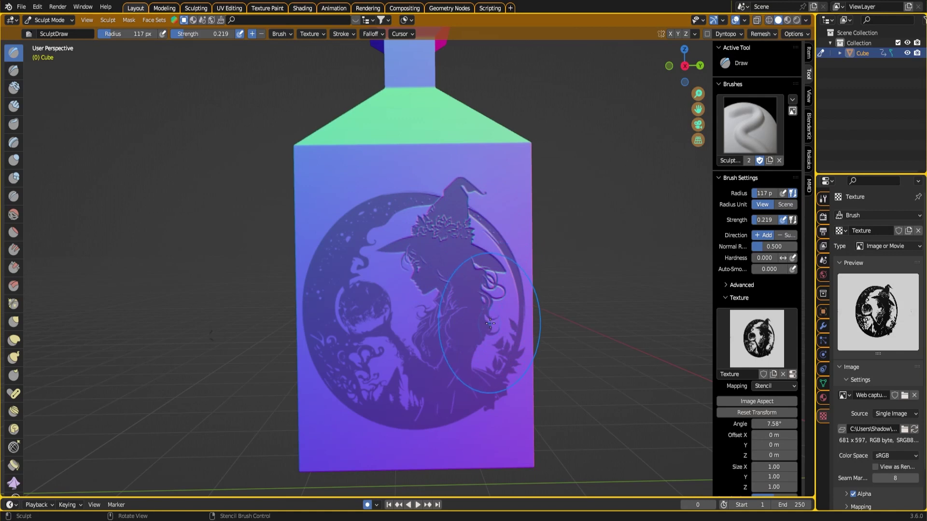
# Sculpt the whole witch design through the stencil onto the bottle's front face and move the stencil off the bottle
pyautogui.moveTo(435, 405)
pyautogui.mouseDown()
pyautogui.moveTo(376, 367)
pyautogui.moveTo(346, 322)
pyautogui.moveTo(347, 249)
pyautogui.moveTo(393, 207)
pyautogui.moveTo(424, 202)
pyautogui.moveTo(413, 256)
pyautogui.moveTo(434, 345)
pyautogui.moveTo(444, 328)
pyautogui.moveTo(439, 357)
pyautogui.moveTo(381, 342)
pyautogui.moveTo(347, 313)
pyautogui.moveTo(345, 324)
pyautogui.moveTo(405, 372)
pyautogui.moveTo(438, 326)
pyautogui.moveTo(500, 357)
pyautogui.moveTo(498, 248)
pyautogui.moveTo(448, 292)
pyautogui.mouseUp()
pyautogui.moveTo(433, 297)
pyautogui.mouseDown(button='right')
pyautogui.moveTo(241, 261)
pyautogui.moveTo(167, 271)
pyautogui.mouseUp(button='right')
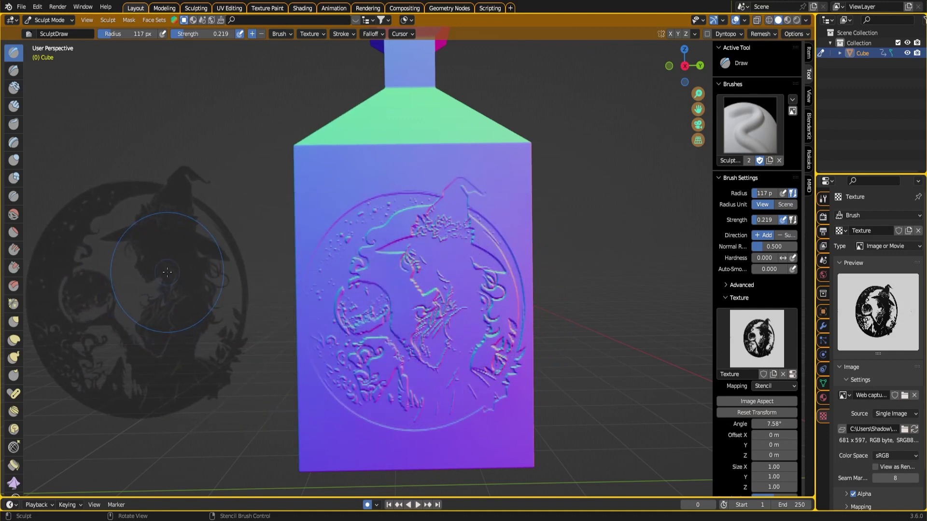
pyautogui.scroll(-3, 285, 297)
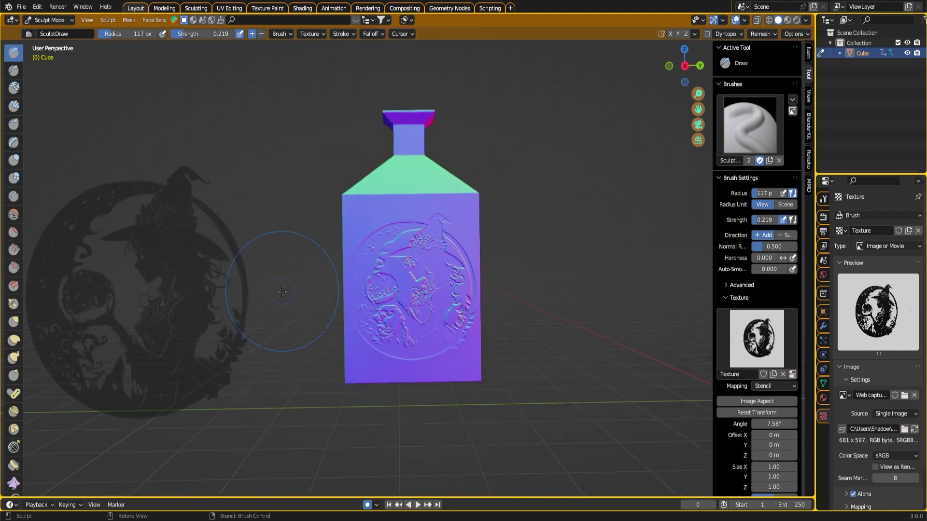
pyautogui.scroll(1, 282, 291)
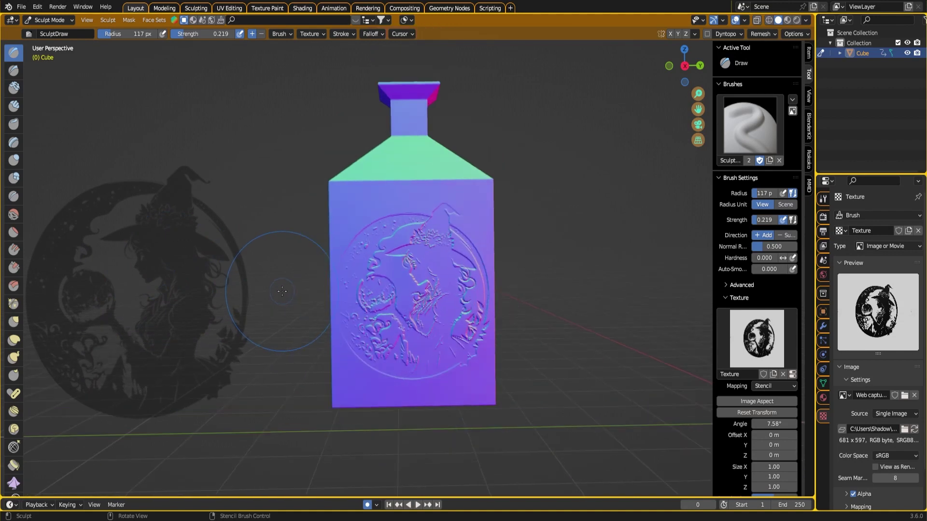
# Turn to the bottle's adjacent side face and position the witch stencil over it
pyautogui.moveTo(282, 291); pyautogui.dragTo(385, 289, button='middle')
pyautogui.moveTo(307, 302)
pyautogui.mouseDown(button='right')
pyautogui.moveTo(457, 295)
pyautogui.moveTo(446, 299)
pyautogui.mouseUp(button='right')
pyautogui.moveTo(446, 299); pyautogui.dragTo(440, 300, button='middle')
pyautogui.moveTo(440, 300); pyautogui.dragTo(429, 301, button='right')
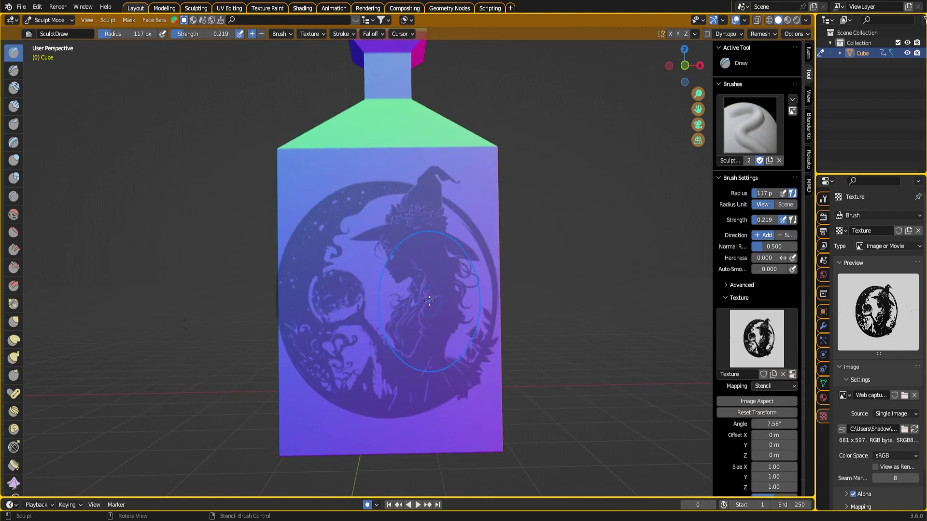
# Turn to the bottle's next side face and align the witch stencil over its centre
pyautogui.moveTo(436, 291); pyautogui.dragTo(427, 265, button='right')
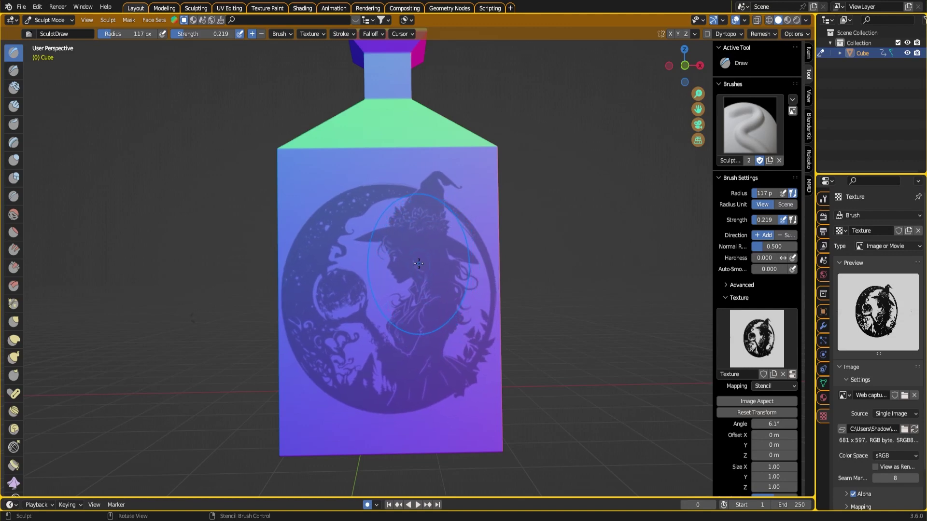
pyautogui.moveTo(390, 262)
pyautogui.mouseDown(button='middle')
pyautogui.moveTo(526, 259)
pyautogui.moveTo(393, 257)
pyautogui.moveTo(388, 296)
pyautogui.mouseUp(button='middle')
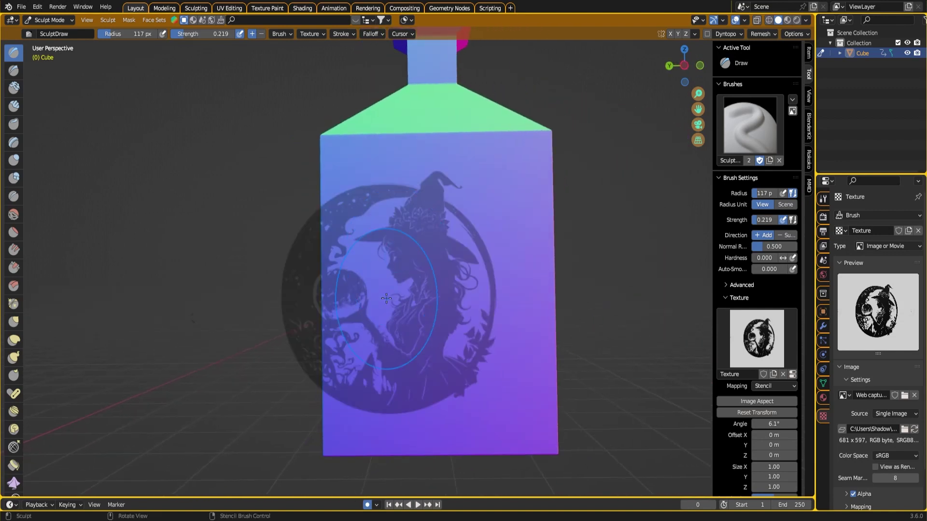
pyautogui.moveTo(388, 295); pyautogui.dragTo(434, 296, button='right')
pyautogui.moveTo(437, 295); pyautogui.dragTo(456, 282, button='middle')
# Sculpt the whole witch design through the stencil onto this side face and move the stencil off the bottle
pyautogui.moveTo(456, 282)
pyautogui.mouseDown()
pyautogui.moveTo(476, 381)
pyautogui.moveTo(437, 399)
pyautogui.mouseUp()
pyautogui.moveTo(373, 342); pyautogui.dragTo(380, 305)
pyautogui.moveTo(379, 249)
pyautogui.mouseDown()
pyautogui.moveTo(369, 217)
pyautogui.moveTo(401, 208)
pyautogui.moveTo(481, 212)
pyautogui.moveTo(484, 222)
pyautogui.mouseUp()
pyautogui.moveTo(489, 322)
pyautogui.mouseDown()
pyautogui.moveTo(509, 294)
pyautogui.moveTo(517, 249)
pyautogui.moveTo(514, 333)
pyautogui.moveTo(483, 376)
pyautogui.moveTo(457, 382)
pyautogui.moveTo(415, 319)
pyautogui.mouseUp()
pyautogui.moveTo(377, 381); pyautogui.dragTo(371, 242)
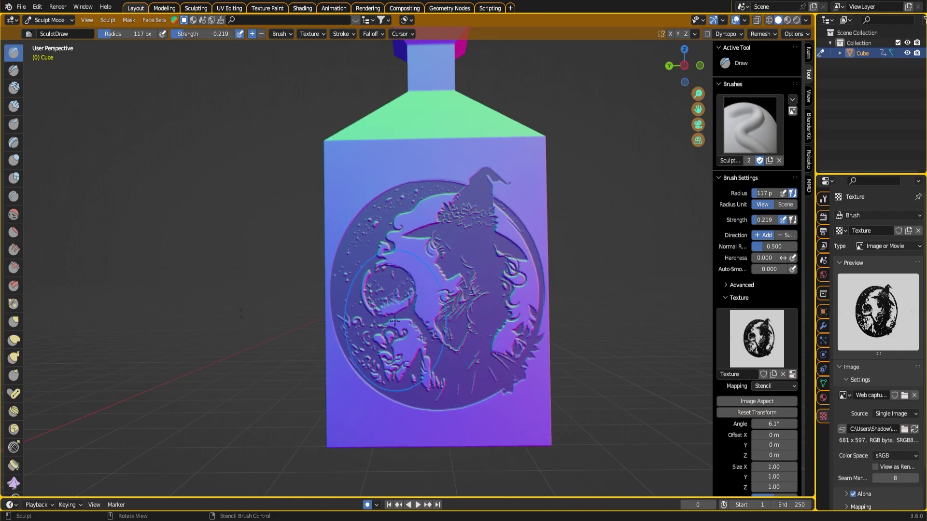
pyautogui.moveTo(458, 304); pyautogui.dragTo(162, 334, button='right')
# Turn to the next blank face and replace the brush with a new one whose new texture uses the black-and-white witch silhouette image
pyautogui.moveTo(162, 333); pyautogui.dragTo(426, 274, button='middle')
pyautogui.moveTo(378, 304); pyautogui.dragTo(404, 291, button='middle')
pyautogui.scroll(1, 390, 298)
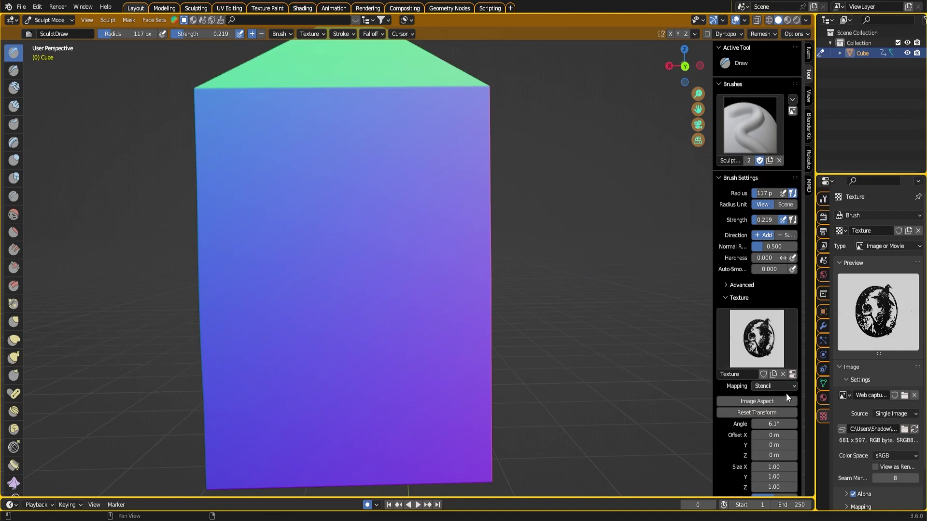
pyautogui.click(783, 374)
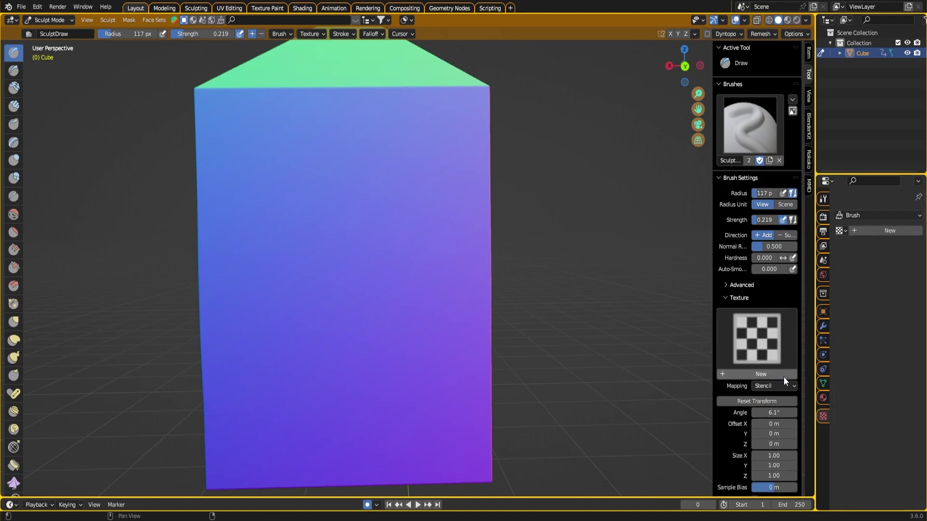
pyautogui.click(779, 160)
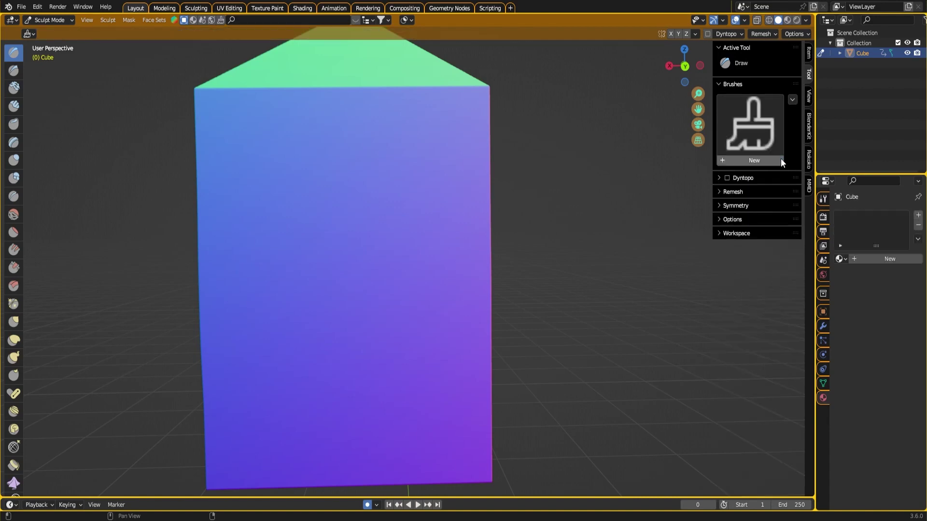
pyautogui.click(781, 159)
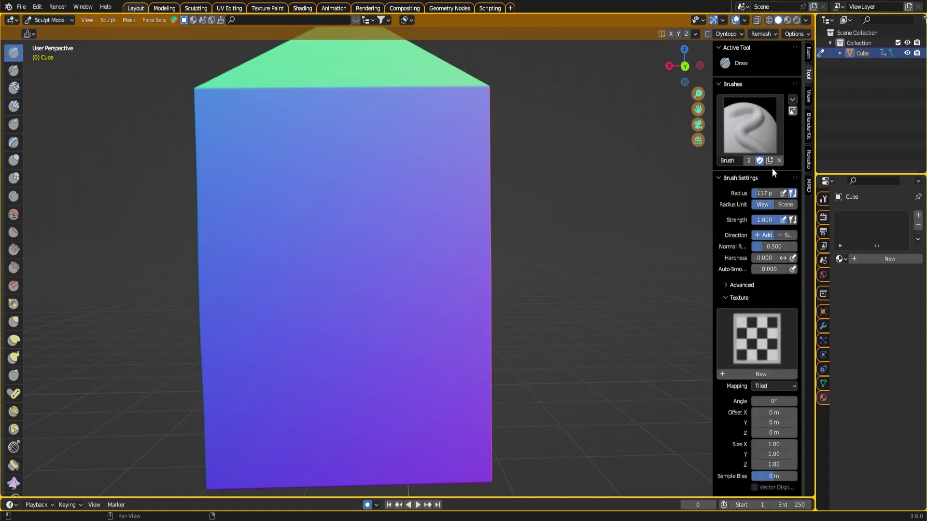
pyautogui.click(778, 375)
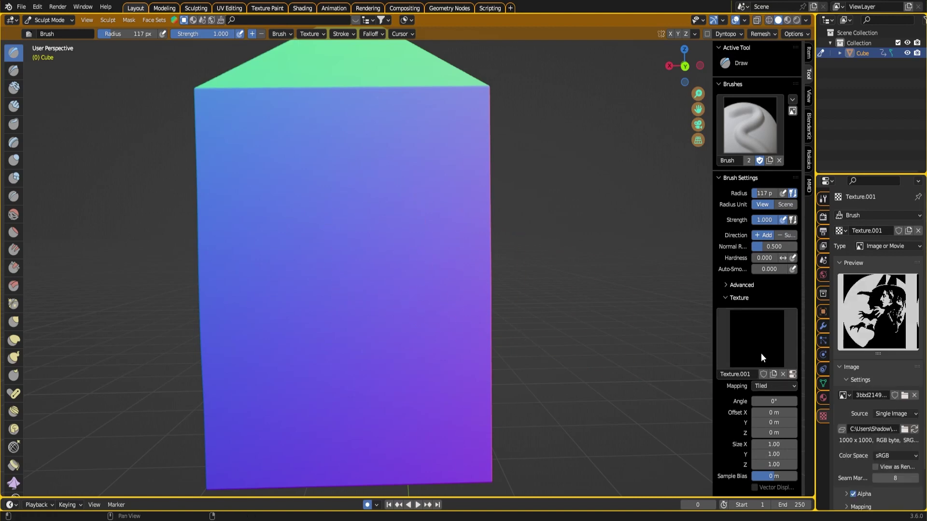
# Set the new brush texture's mapping to Stencil and position the witch silhouette over the blank face
pyautogui.click(758, 385)
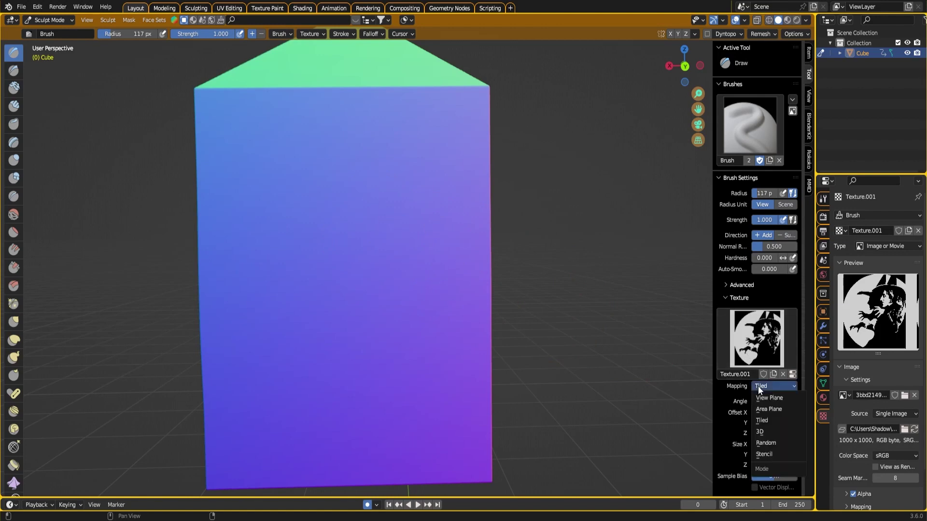
pyautogui.click(769, 458)
pyautogui.moveTo(114, 414)
pyautogui.mouseDown(button='right')
pyautogui.moveTo(309, 381)
pyautogui.moveTo(359, 412)
pyautogui.mouseUp(button='right')
pyautogui.moveTo(351, 368)
pyautogui.mouseDown(button='middle')
pyautogui.moveTo(391, 346)
pyautogui.moveTo(408, 355)
pyautogui.mouseUp(button='middle')
pyautogui.moveTo(412, 380); pyautogui.dragTo(454, 278, button='right')
# Try to sculpt the witch silhouette through the stencil at strength 1.000 and undo the strokes
pyautogui.moveTo(455, 278)
pyautogui.mouseDown()
pyautogui.moveTo(437, 227)
pyautogui.moveTo(459, 194)
pyautogui.moveTo(430, 179)
pyautogui.moveTo(405, 225)
pyautogui.moveTo(372, 212)
pyautogui.moveTo(318, 280)
pyautogui.moveTo(295, 232)
pyautogui.moveTo(328, 159)
pyautogui.moveTo(351, 199)
pyautogui.mouseUp()
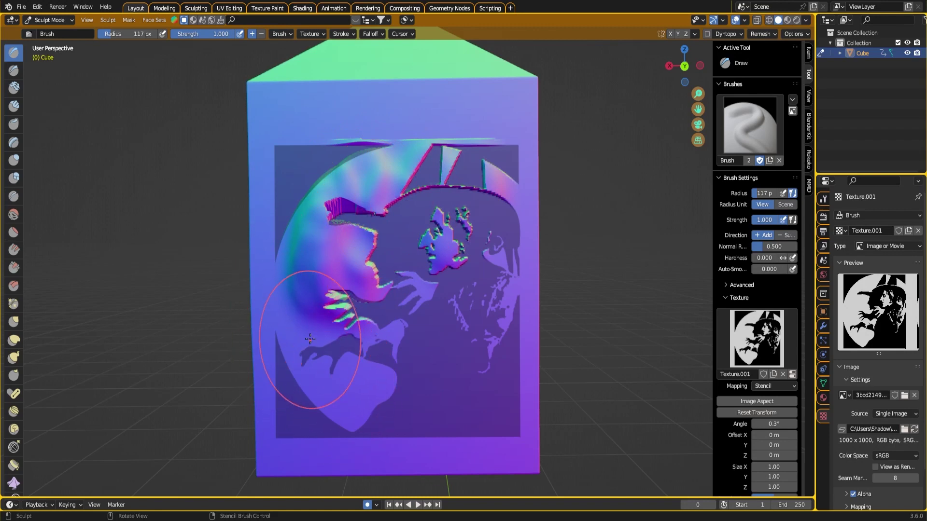
pyautogui.hotkey('ctrl', 'z')
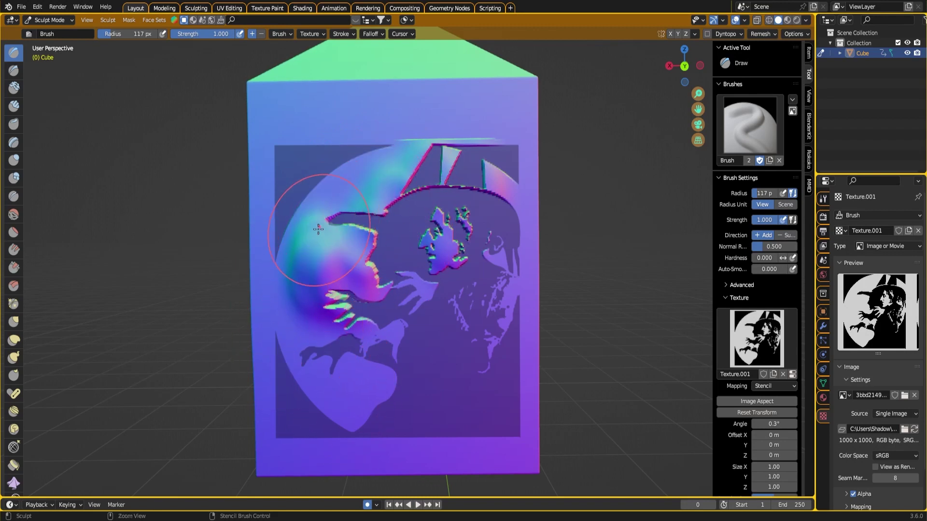
pyautogui.hotkey('ctrl', 'z')
pyautogui.hotkey('ctrl', 'z')
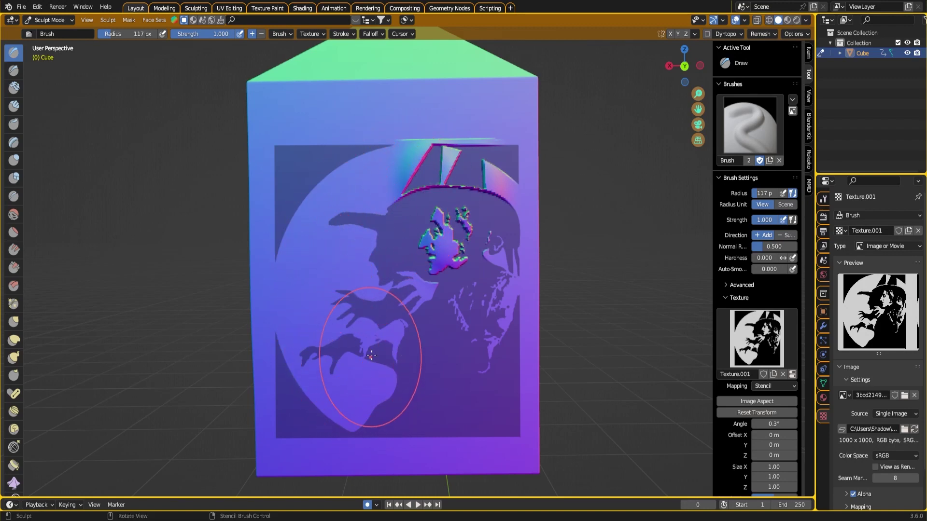
pyautogui.hotkey('ctrl', 'z')
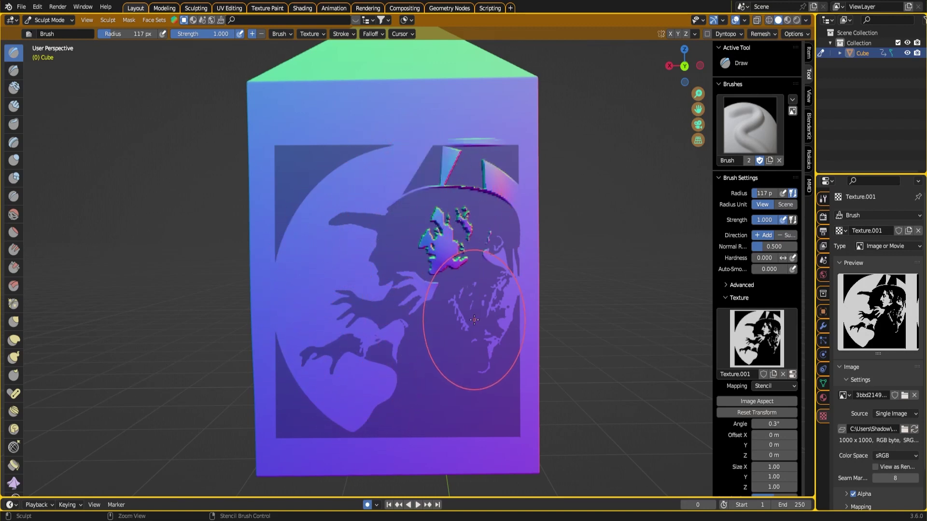
pyautogui.hotkey('ctrl', 'z')
pyautogui.hotkey('ctrl', 'z')
pyautogui.hotkey('ctrl', 'z')
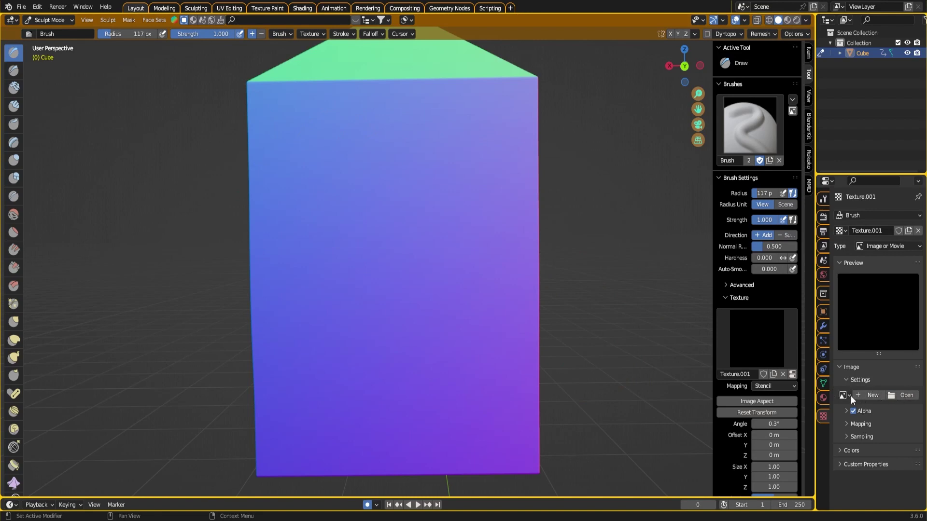
# Reload the witch silhouette image into the brush texture and reduce the brush strength to 0.259
pyautogui.click(845, 396)
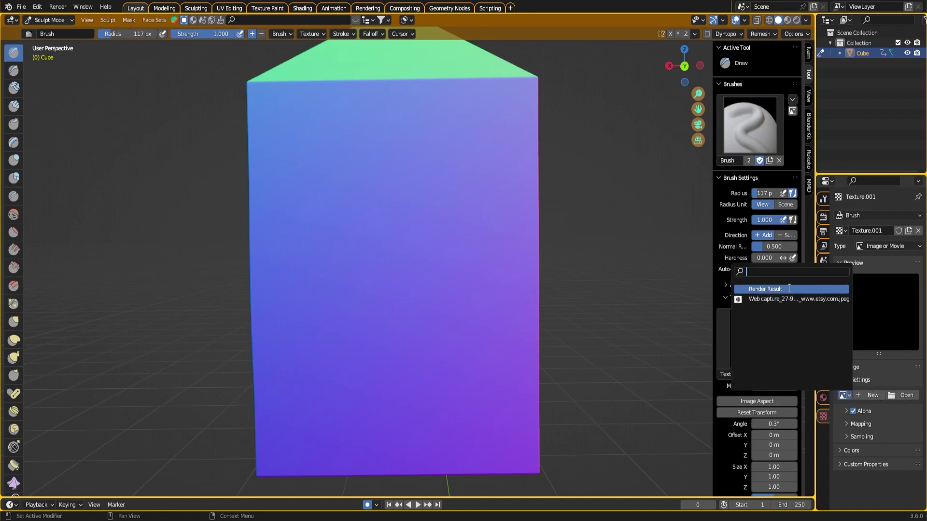
pyautogui.click(772, 289)
pyautogui.click(914, 394)
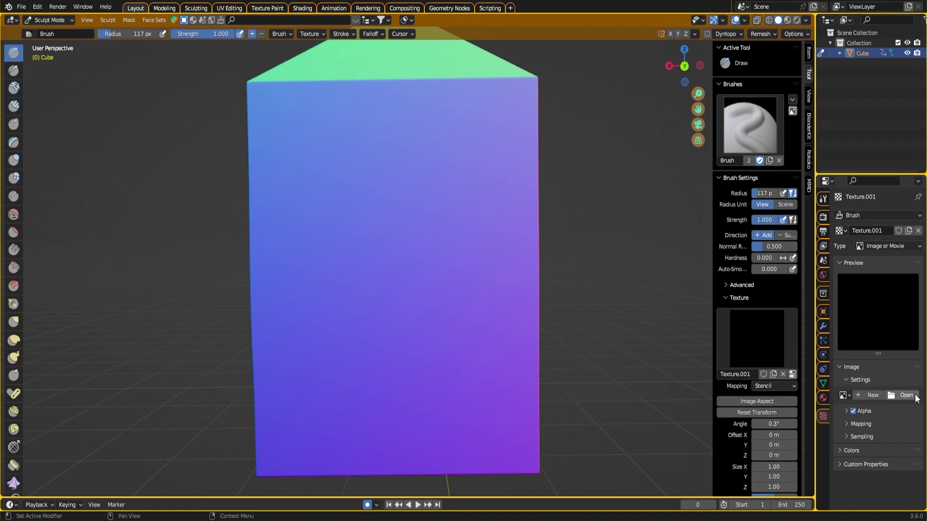
pyautogui.click(907, 396)
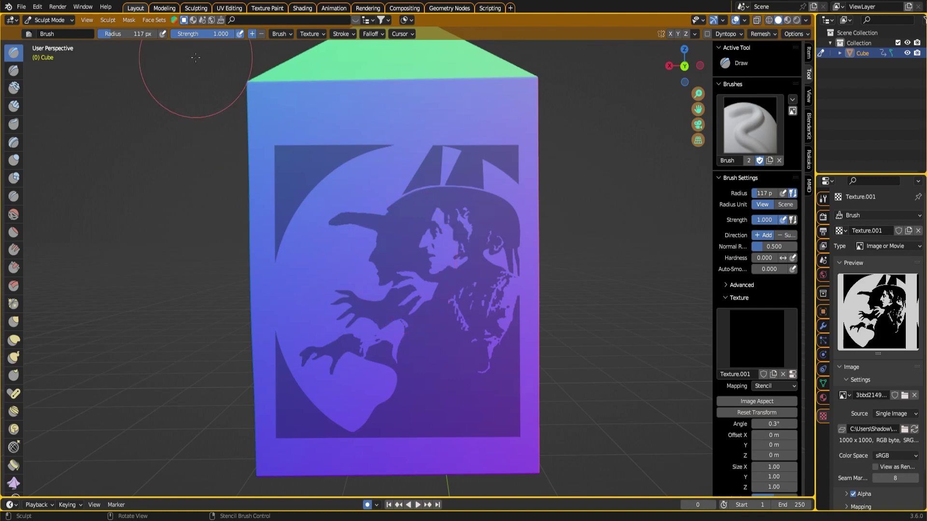
pyautogui.moveTo(222, 34); pyautogui.dragTo(188, 34)
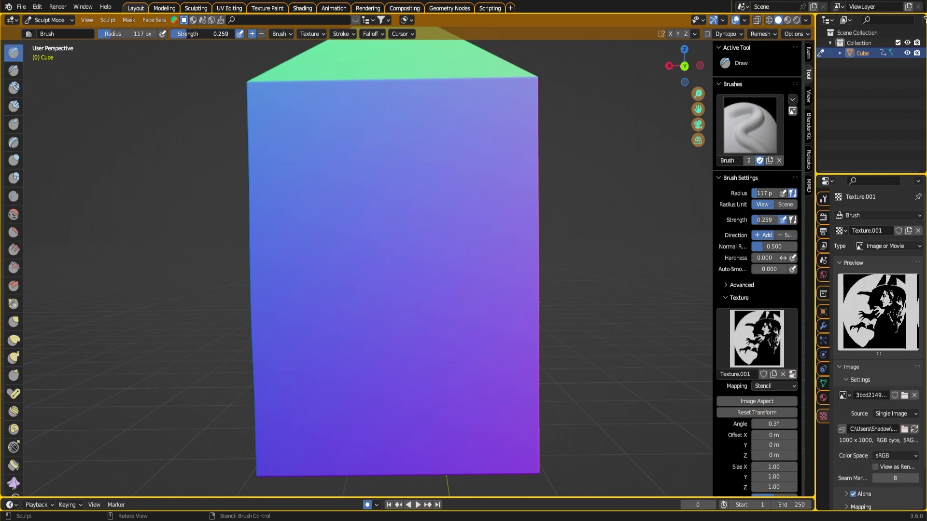
# Sculpt the entire witch silhouette and the edges of its rectangular frame through the stencil, and move the stencil off the bottle
pyautogui.moveTo(386, 248)
pyautogui.mouseDown()
pyautogui.moveTo(390, 272)
pyautogui.moveTo(420, 261)
pyautogui.moveTo(467, 194)
pyautogui.moveTo(435, 173)
pyautogui.moveTo(323, 183)
pyautogui.moveTo(309, 333)
pyautogui.moveTo(332, 381)
pyautogui.moveTo(356, 392)
pyautogui.moveTo(376, 379)
pyautogui.moveTo(360, 331)
pyautogui.moveTo(341, 320)
pyautogui.moveTo(369, 219)
pyautogui.moveTo(321, 222)
pyautogui.moveTo(308, 302)
pyautogui.moveTo(314, 347)
pyautogui.moveTo(338, 357)
pyautogui.moveTo(483, 309)
pyautogui.moveTo(497, 271)
pyautogui.moveTo(458, 309)
pyautogui.moveTo(473, 305)
pyautogui.moveTo(464, 338)
pyautogui.moveTo(425, 241)
pyautogui.moveTo(412, 311)
pyautogui.mouseUp()
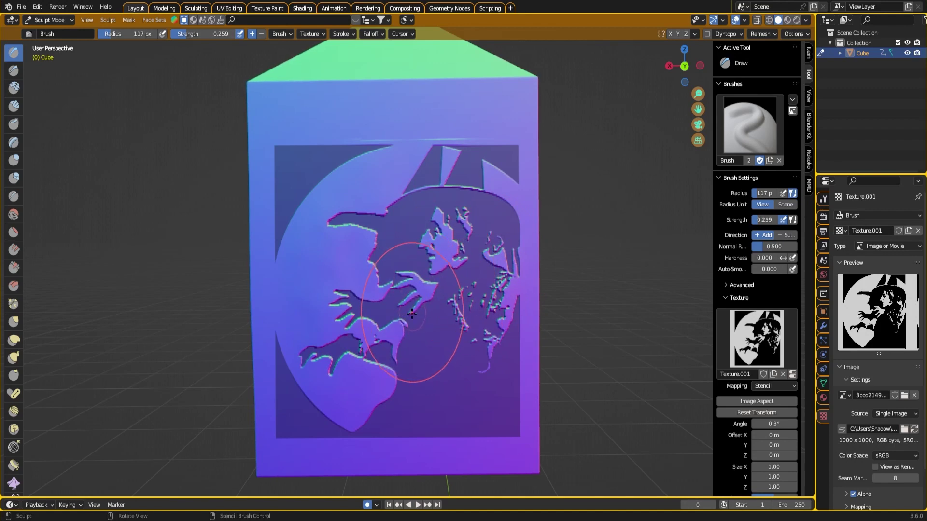
pyautogui.moveTo(383, 368); pyautogui.dragTo(399, 224)
pyautogui.moveTo(396, 187)
pyautogui.mouseDown()
pyautogui.moveTo(410, 178)
pyautogui.moveTo(412, 150)
pyautogui.moveTo(338, 145)
pyautogui.moveTo(537, 140)
pyautogui.mouseUp()
pyautogui.moveTo(248, 249)
pyautogui.mouseDown()
pyautogui.moveTo(241, 121)
pyautogui.moveTo(244, 193)
pyautogui.mouseUp()
pyautogui.moveTo(302, 440); pyautogui.dragTo(464, 444)
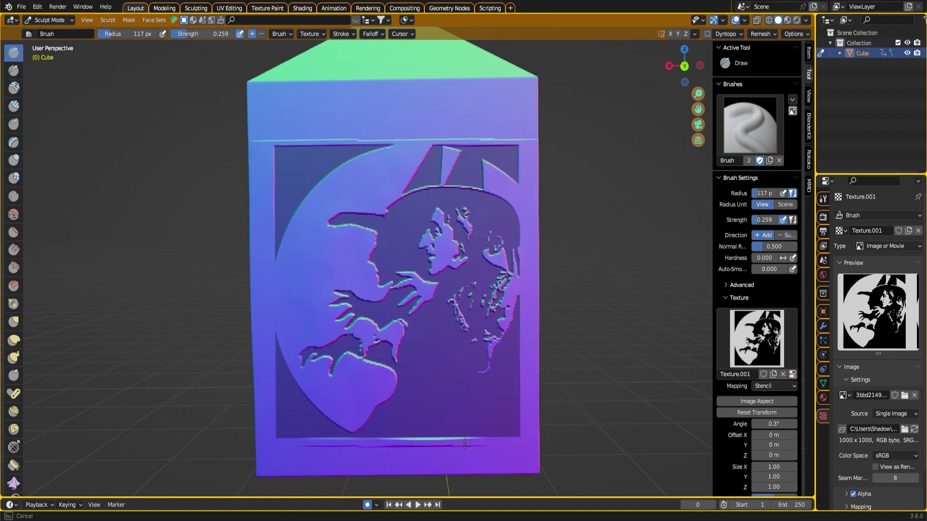
pyautogui.moveTo(540, 447); pyautogui.dragTo(324, 450)
pyautogui.moveTo(262, 455); pyautogui.dragTo(259, 366)
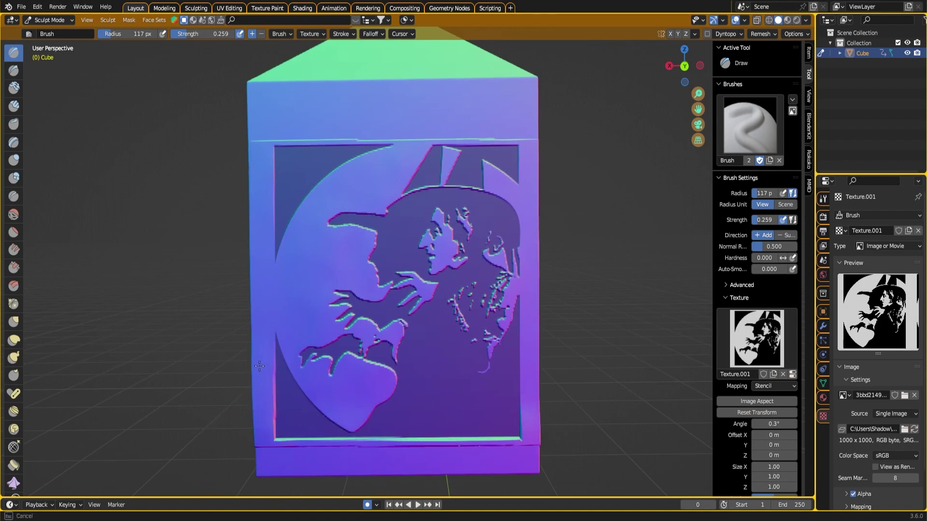
pyautogui.moveTo(275, 138); pyautogui.dragTo(528, 141)
pyautogui.moveTo(529, 141)
pyautogui.mouseDown(button='middle')
pyautogui.moveTo(402, 135)
pyautogui.moveTo(426, 176)
pyautogui.mouseUp(button='middle')
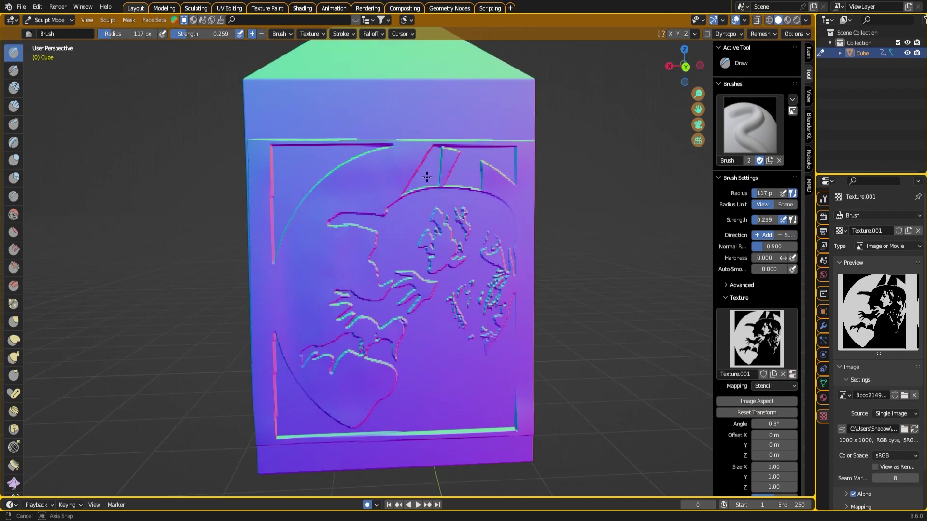
pyautogui.scroll(-2, 427, 176)
pyautogui.moveTo(323, 277); pyautogui.dragTo(714, 274, button='right')
# Inspect the sculpted witch designs on the bottle's different faces
pyautogui.scroll(-1, 479, 308)
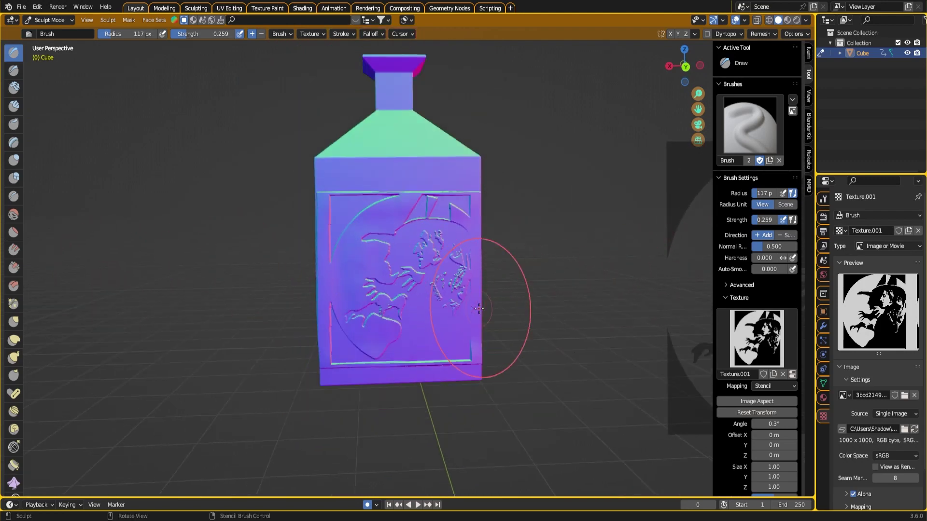
pyautogui.scroll(-1, 500, 316)
pyautogui.moveTo(504, 317)
pyautogui.mouseDown(button='middle')
pyautogui.moveTo(503, 307)
pyautogui.moveTo(409, 308)
pyautogui.mouseUp(button='middle')
pyautogui.scroll(1, 507, 308)
pyautogui.scroll(2, 409, 308)
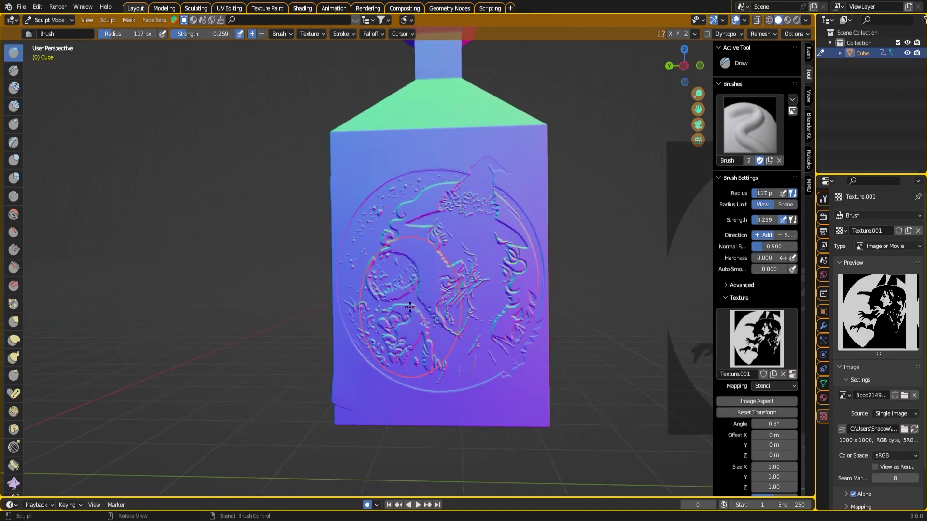
pyautogui.moveTo(248, 310)
pyautogui.mouseDown(button='middle')
pyautogui.moveTo(387, 306)
pyautogui.moveTo(263, 291)
pyautogui.moveTo(578, 303)
pyautogui.mouseUp(button='middle')
pyautogui.scroll(2, 555, 302)
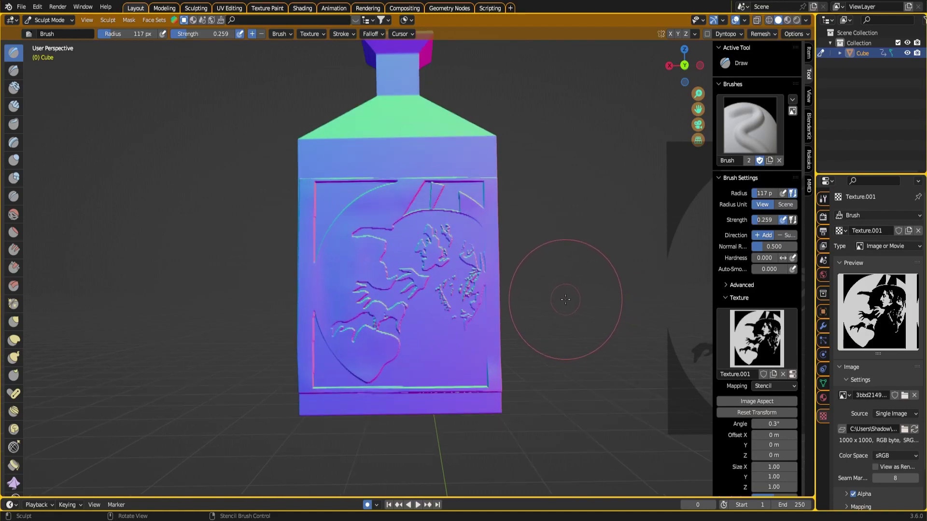
# Turn to the remaining blank face and create a new brush with the One Piece logo image R (1).png as a Stencil-mapped texture
pyautogui.moveTo(543, 300); pyautogui.dragTo(474, 242, button='middle')
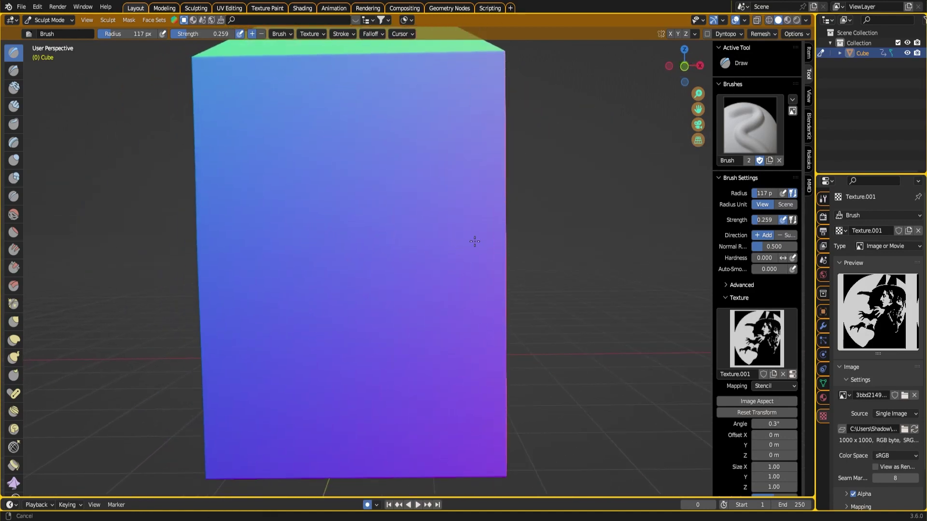
pyautogui.click(779, 160)
pyautogui.click(778, 164)
pyautogui.click(765, 375)
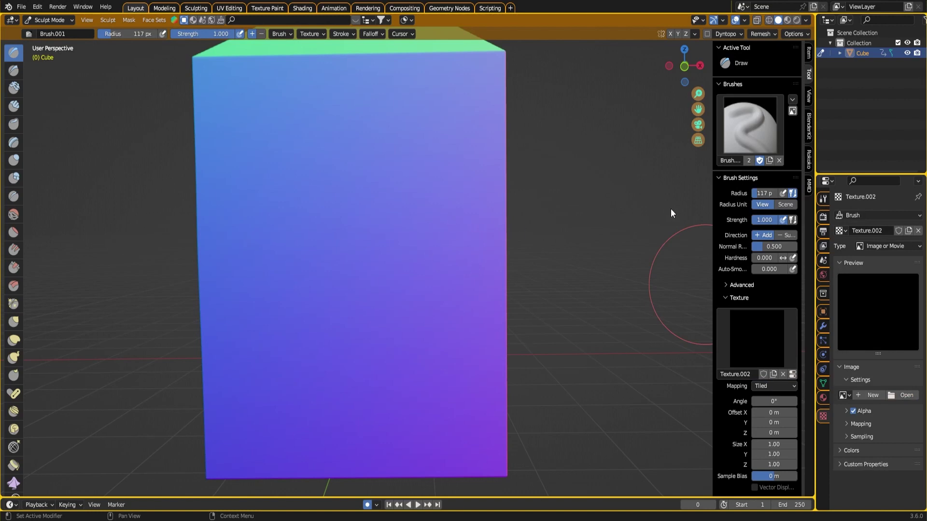
pyautogui.click(763, 388)
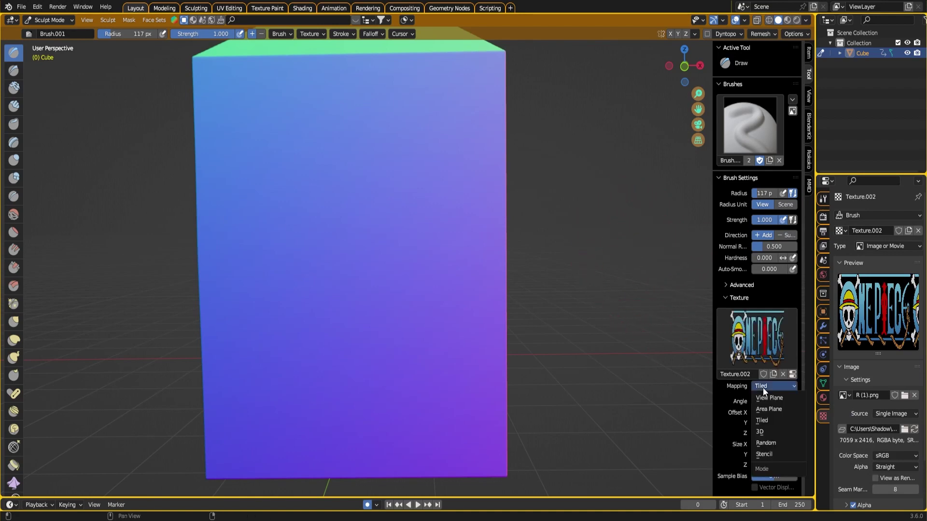
pyautogui.click(763, 453)
# Position and slightly rotate the One Piece stencil over the lower part of the face and set the brush strength to 0.222
pyautogui.moveTo(155, 393); pyautogui.dragTo(342, 341, button='right')
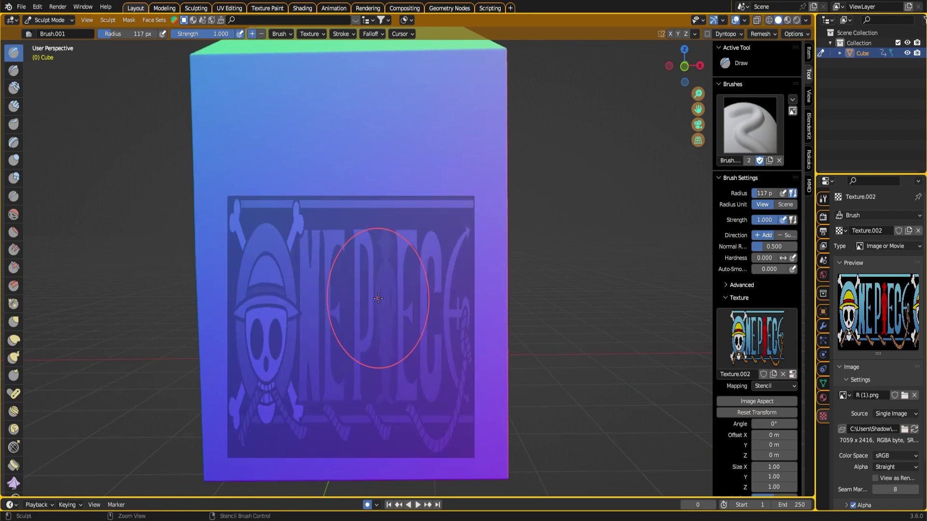
pyautogui.keyDown('ctrl'); pyautogui.moveTo(378, 299); pyautogui.dragTo(383, 299, button='right'); pyautogui.keyUp('ctrl')
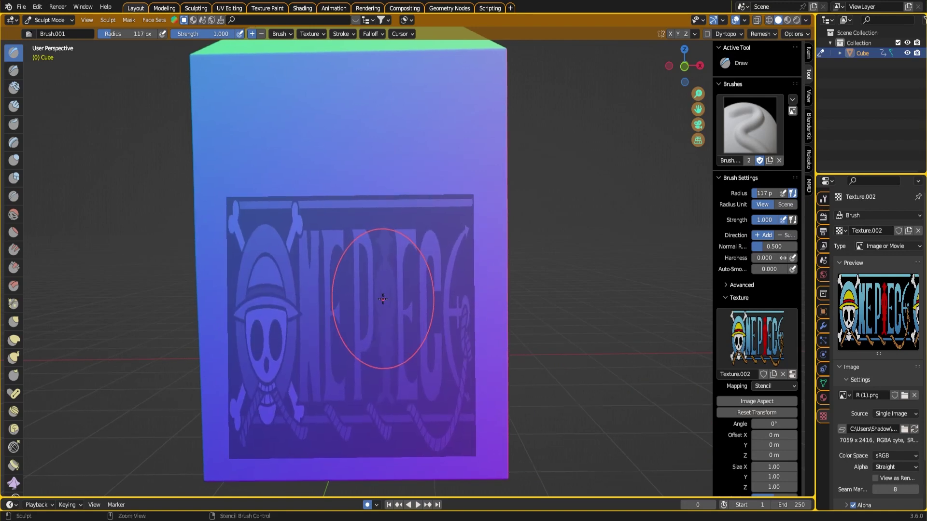
pyautogui.moveTo(198, 34); pyautogui.dragTo(147, 33)
# Sculpt the One Piece logo through the stencil onto the blank face and move the stencil off the bottle
pyautogui.moveTo(320, 362); pyautogui.dragTo(316, 276)
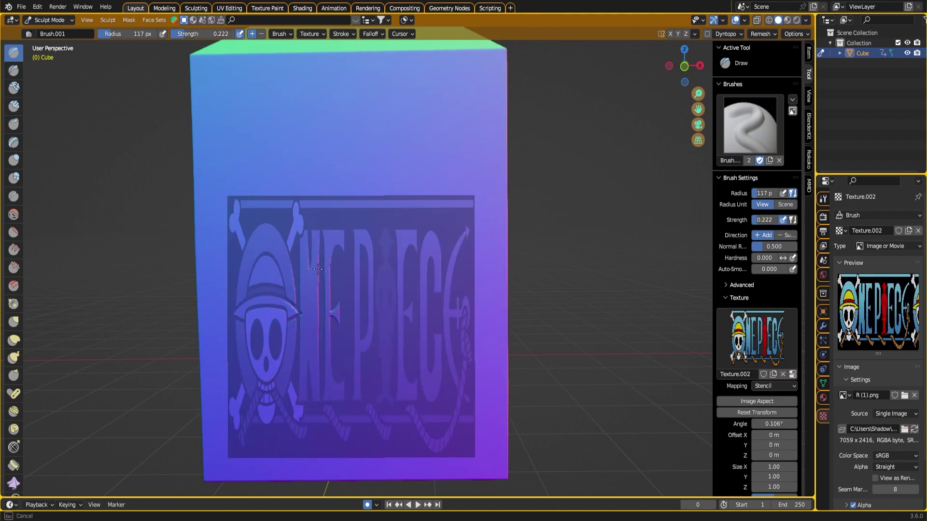
pyautogui.moveTo(314, 390)
pyautogui.mouseDown()
pyautogui.moveTo(268, 311)
pyautogui.moveTo(266, 258)
pyautogui.moveTo(269, 398)
pyautogui.moveTo(419, 417)
pyautogui.mouseUp()
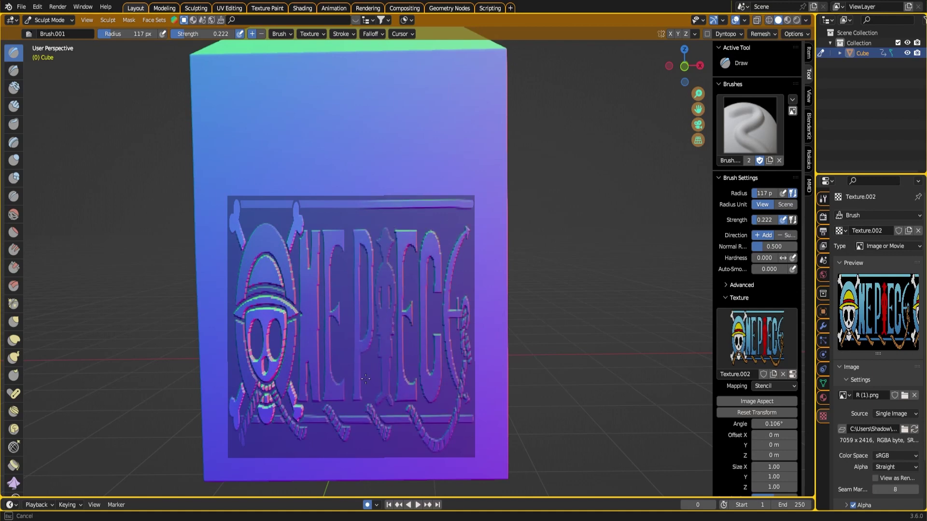
pyautogui.moveTo(359, 221); pyautogui.dragTo(427, 214)
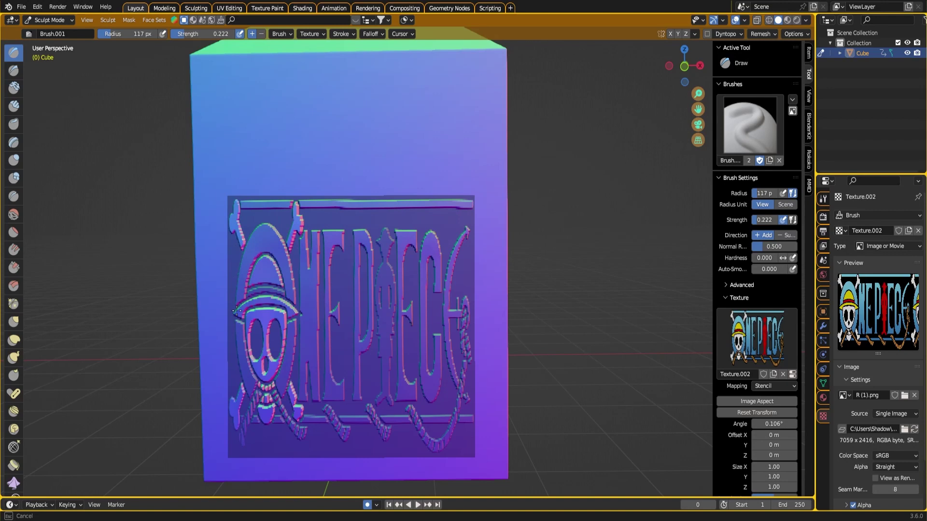
pyautogui.moveTo(443, 428); pyautogui.dragTo(443, 428)
pyautogui.moveTo(280, 329)
pyautogui.mouseDown(button='right')
pyautogui.moveTo(491, 271)
pyautogui.moveTo(637, 267)
pyautogui.mouseUp(button='right')
# Check the sculpted One Piece logo on the bottle face and undo its sculpting
pyautogui.scroll(-2, 442, 265)
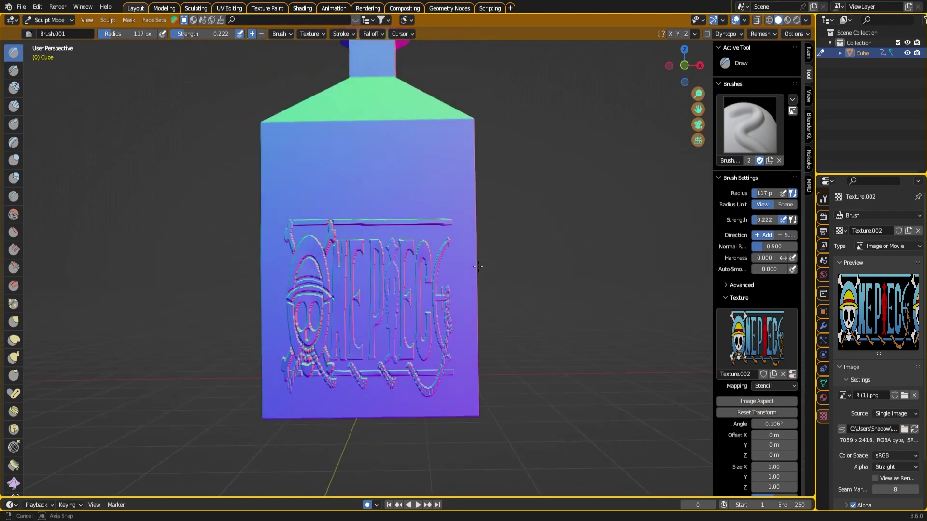
pyautogui.scroll(2, 486, 267)
pyautogui.hotkey('ctrl', 'z')
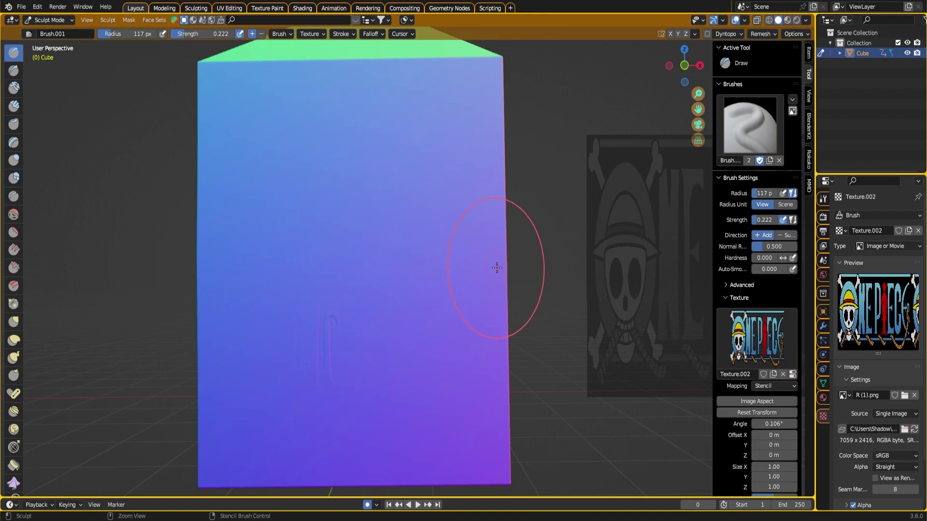
# Move the One Piece stencil back over the bottle face and enable dynamic topology (Dyntopo) for sculpting
pyautogui.moveTo(622, 266)
pyautogui.mouseDown(button='right')
pyautogui.moveTo(350, 330)
pyautogui.moveTo(269, 290)
pyautogui.mouseUp(button='right')
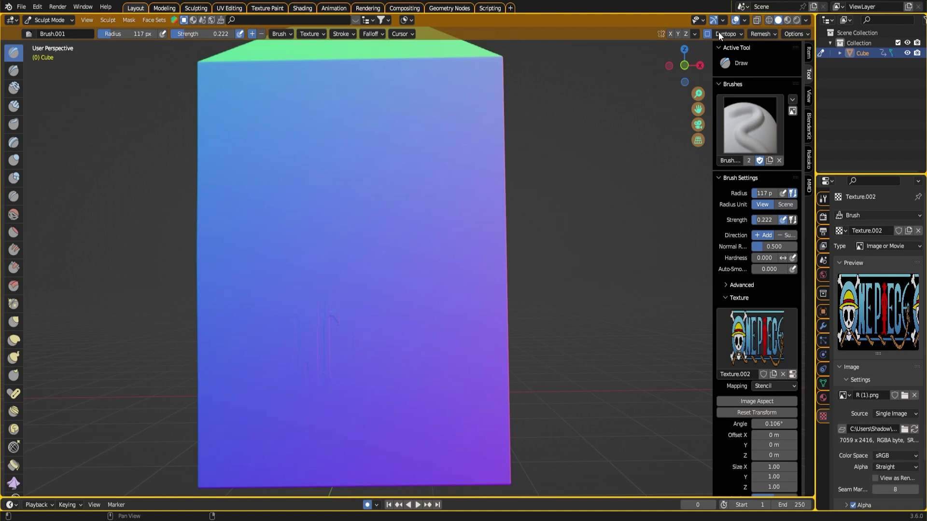
pyautogui.hotkey('ctrl', 'd')
pyautogui.click(720, 32)
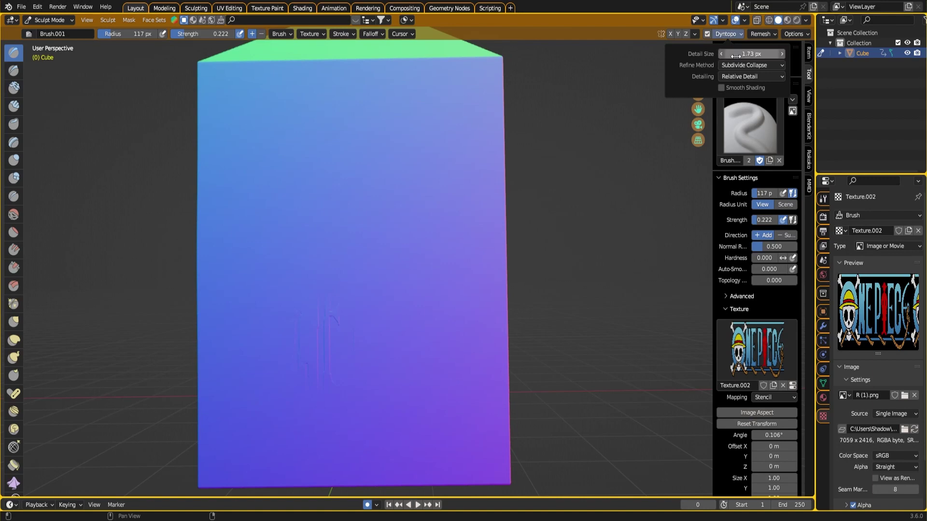
# Sculpt the skull and first letters of the One Piece stencil with Dyntopo, move the stencil off the bottle and disable Dyntopo
pyautogui.moveTo(271, 274)
pyautogui.mouseDown()
pyautogui.moveTo(252, 352)
pyautogui.moveTo(296, 383)
pyautogui.moveTo(306, 260)
pyautogui.mouseUp()
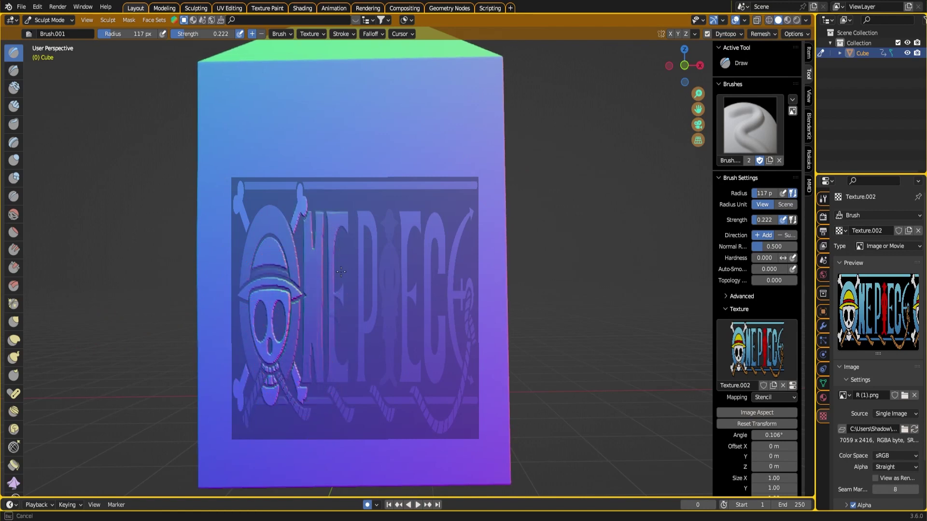
pyautogui.moveTo(341, 392); pyautogui.dragTo(258, 341)
pyautogui.moveTo(259, 341); pyautogui.dragTo(589, 335, button='right')
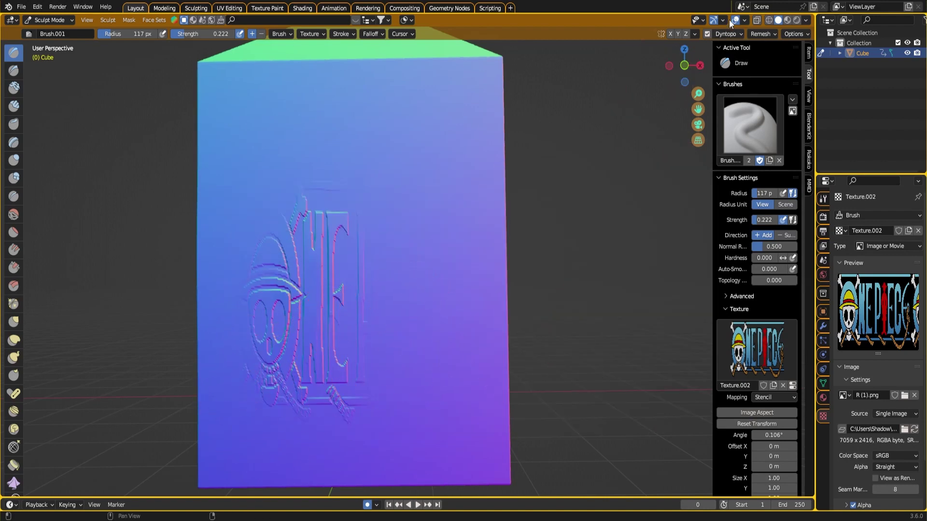
pyautogui.click(708, 34)
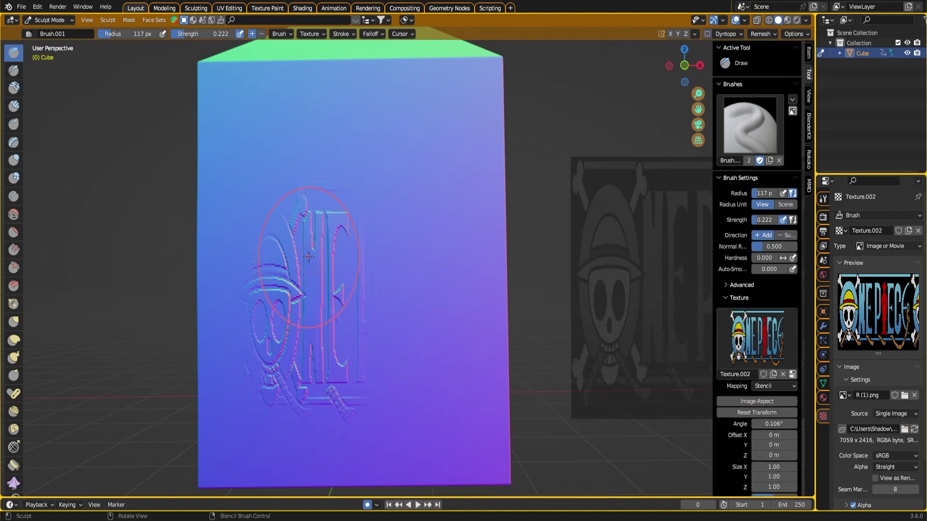
# Turn the bottle around and examine the circular witch design sculpted on another face
pyautogui.moveTo(218, 198)
pyautogui.mouseDown(button='middle')
pyautogui.moveTo(207, 204)
pyautogui.moveTo(299, 226)
pyautogui.moveTo(338, 275)
pyautogui.moveTo(285, 256)
pyautogui.moveTo(263, 200)
pyautogui.moveTo(321, 208)
pyautogui.moveTo(336, 196)
pyautogui.moveTo(341, 278)
pyautogui.moveTo(348, 173)
pyautogui.mouseUp(button='middle')
pyautogui.scroll(-2, 347, 172)
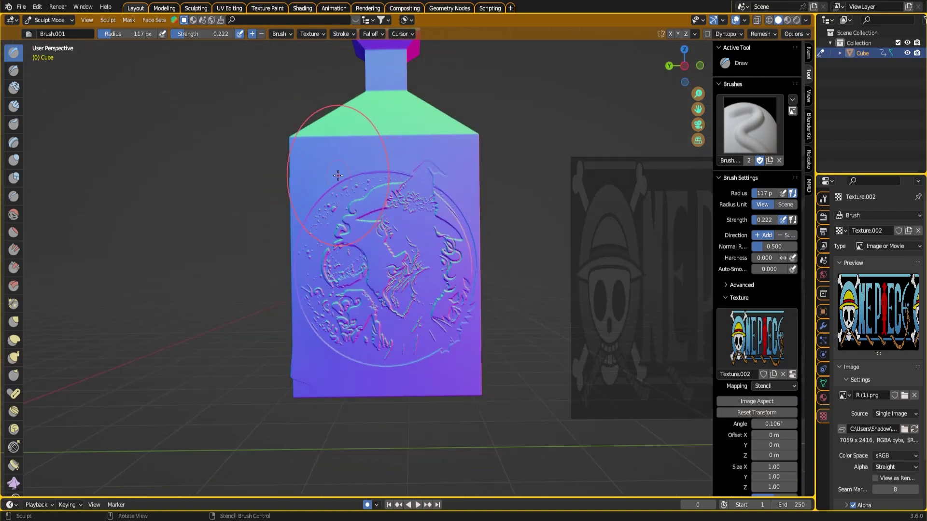
pyautogui.scroll(1, 337, 176)
pyautogui.keyDown('shift'); pyautogui.moveTo(361, 181); pyautogui.dragTo(365, 215, button='middle'); pyautogui.keyUp('shift')
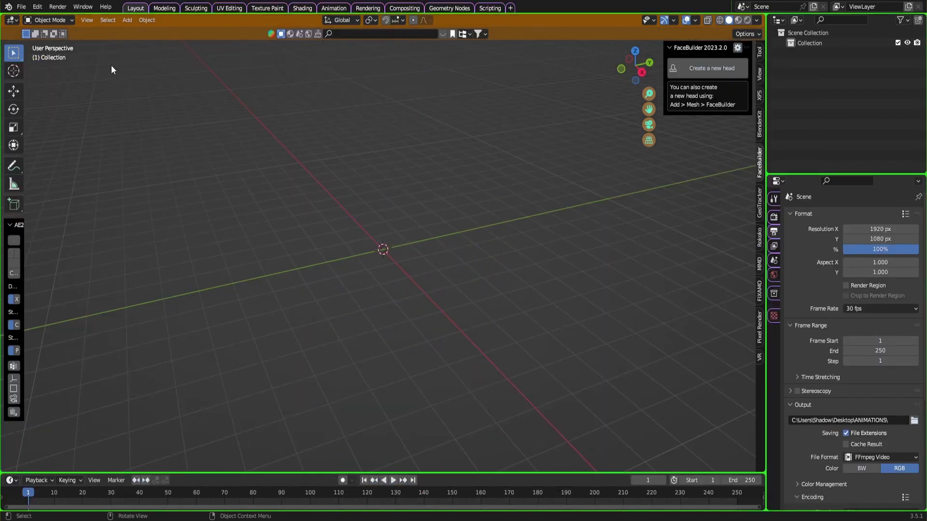
# Add the image wallpapersden.com_the-nightmare-before-christmas-hd_500x500 as an image plane in the empty scene
pyautogui.click(128, 21)
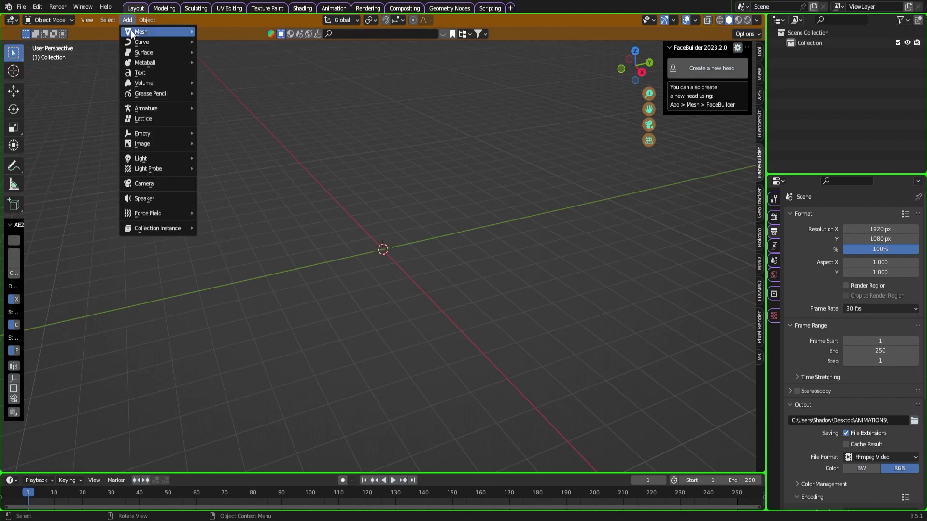
pyautogui.moveTo(147, 144)
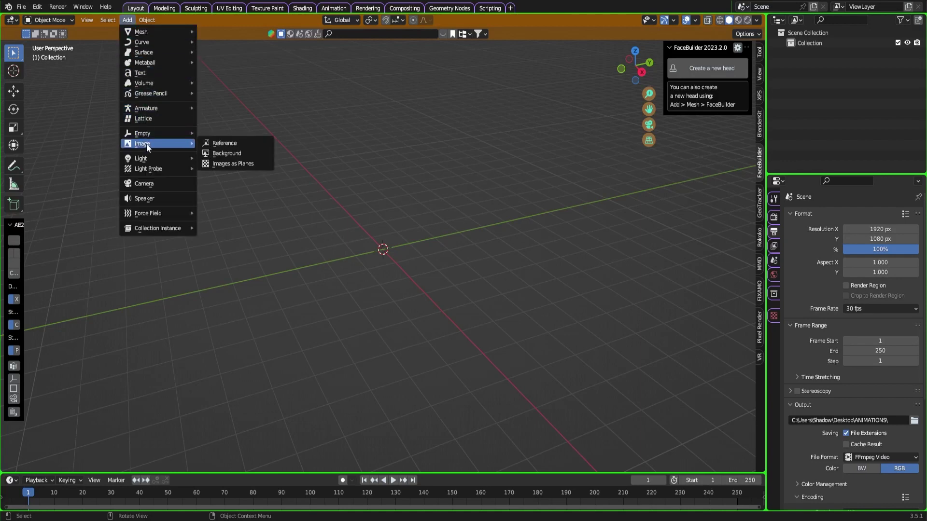
pyautogui.click(236, 164)
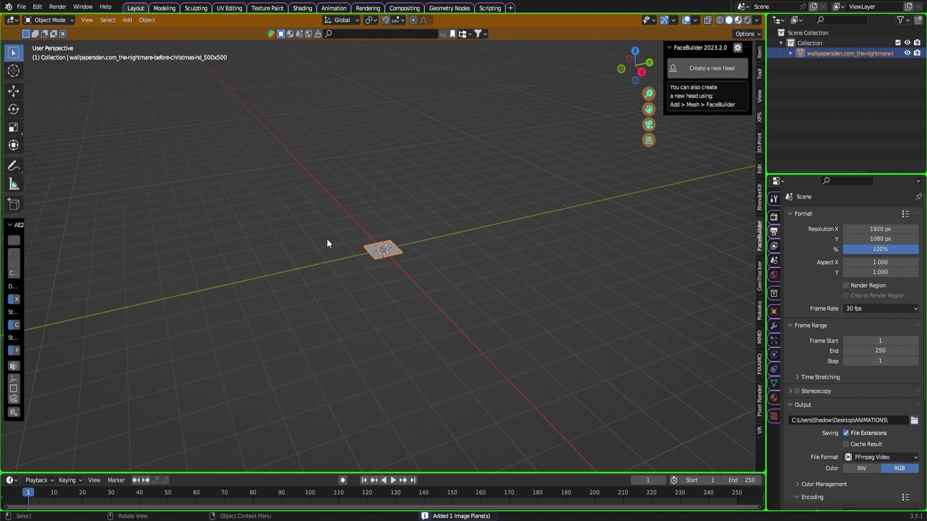
# Scale up the Nightmare Before Christmas image plane around the scene origin
pyautogui.scroll(6, 349, 234)
pyautogui.moveTo(303, 216); pyautogui.dragTo(360, 236, button='middle')
pyautogui.press('s')
pyautogui.click(306, 238)
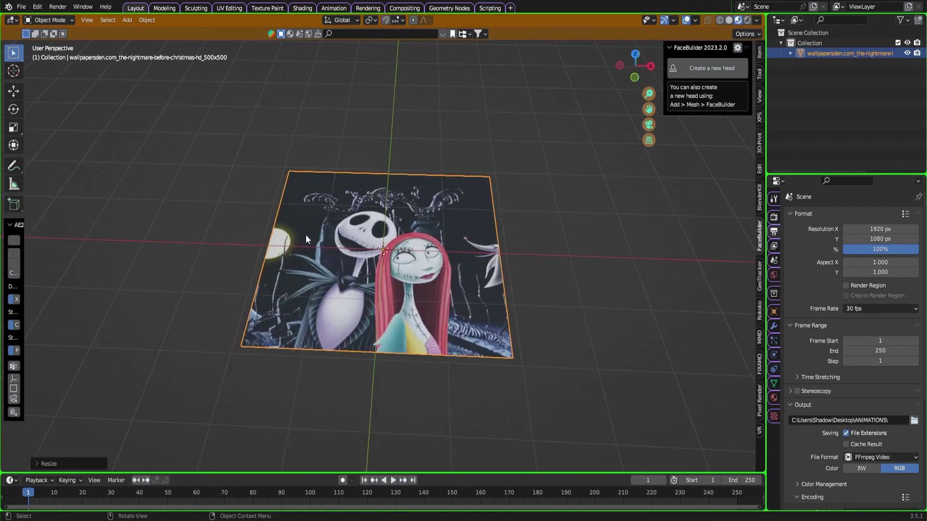
pyautogui.scroll(4, 306, 235)
pyautogui.moveTo(306, 234)
pyautogui.mouseDown(button='middle')
pyautogui.moveTo(311, 220)
pyautogui.moveTo(307, 236)
pyautogui.mouseUp(button='middle')
# Enter Edit Mode on the image plane and subdivide it repeatedly into a very dense grid
pyautogui.click(48, 20)
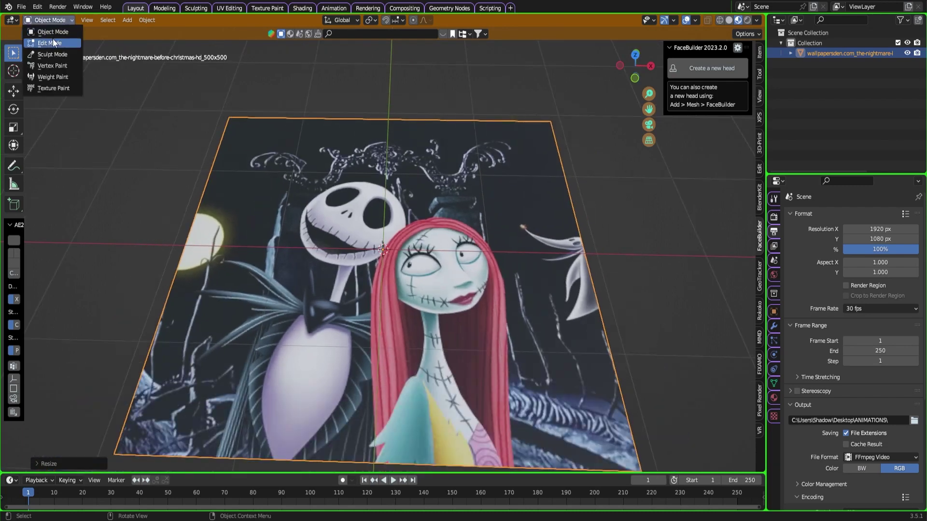
pyautogui.click(53, 44)
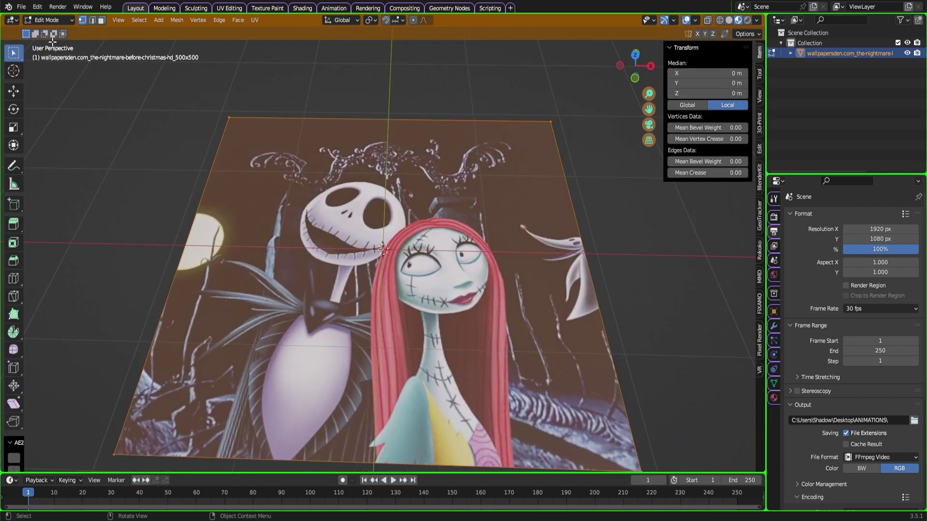
pyautogui.rightClick(376, 204)
pyautogui.click(376, 205)
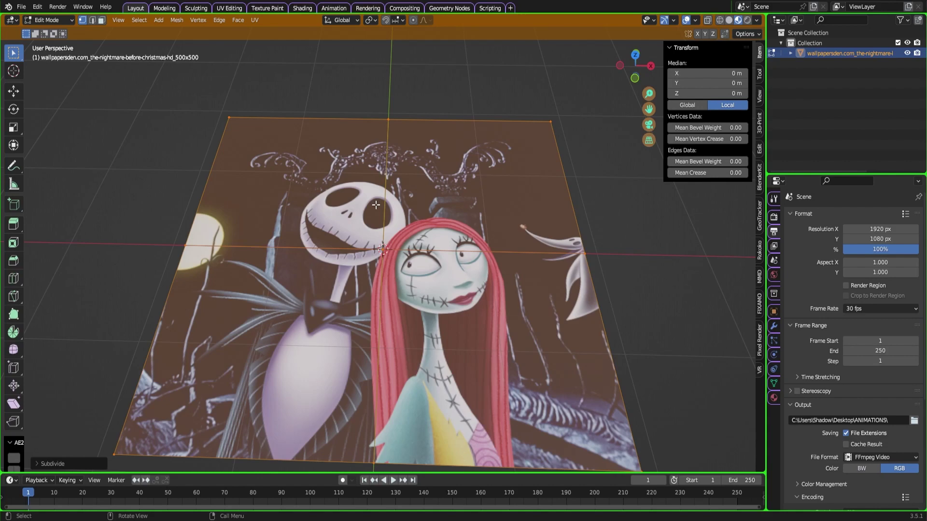
pyautogui.hotkey('shift', 'r')
pyautogui.hotkey('shift', 'r')
pyautogui.hotkey('shift', 'r')
pyautogui.hotkey('shift', 'r')
pyautogui.hotkey('shift', 'r')
pyautogui.hotkey('shift', 'r')
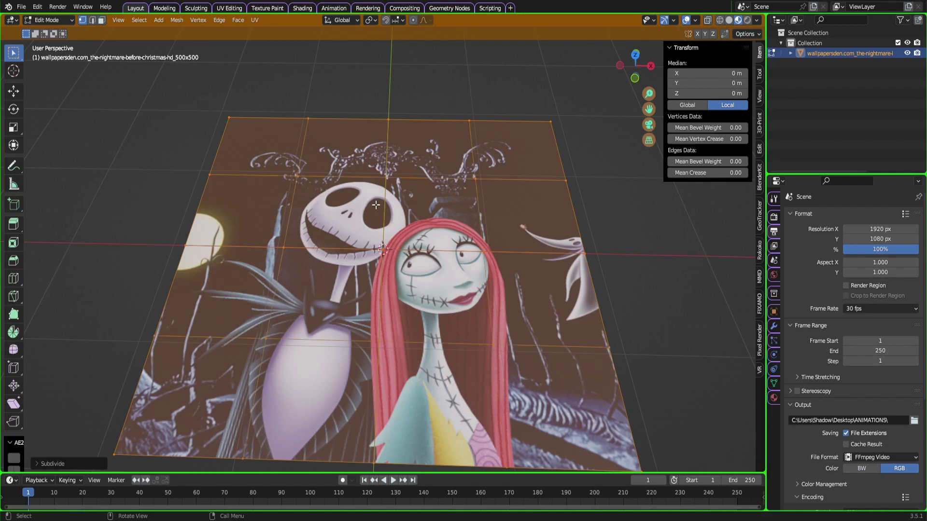
pyautogui.hotkey('shift', 'r')
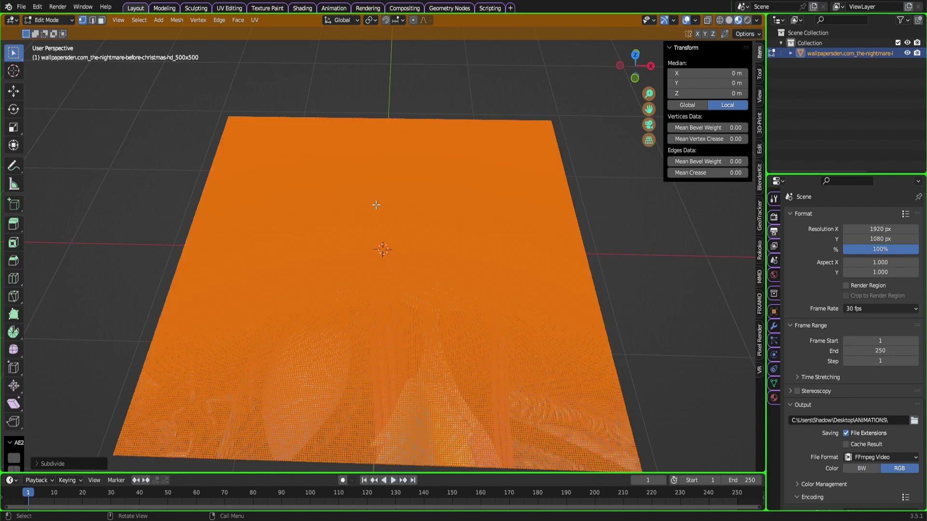
# Inspect the dense grid up close, triangulate all of the plane's faces and return to Object Mode
pyautogui.scroll(3, 376, 205)
pyautogui.scroll(8, 377, 214)
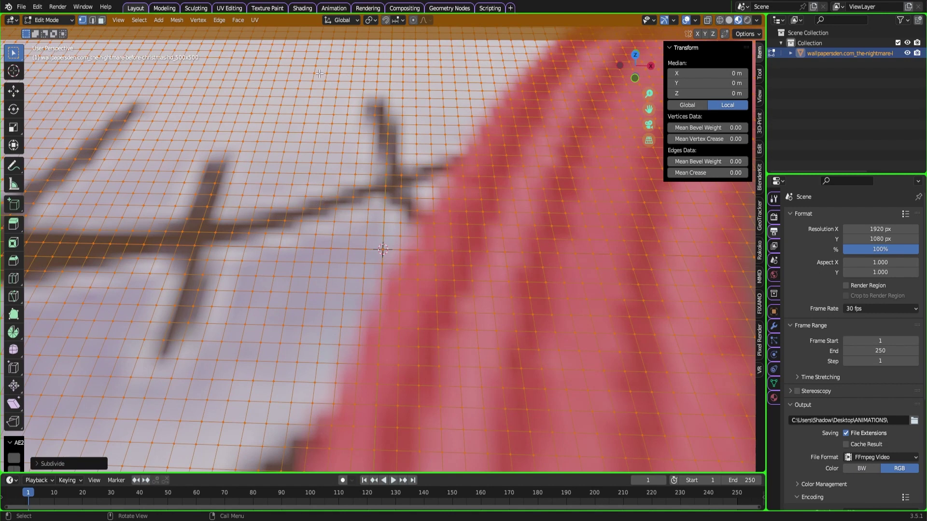
pyautogui.click(237, 19)
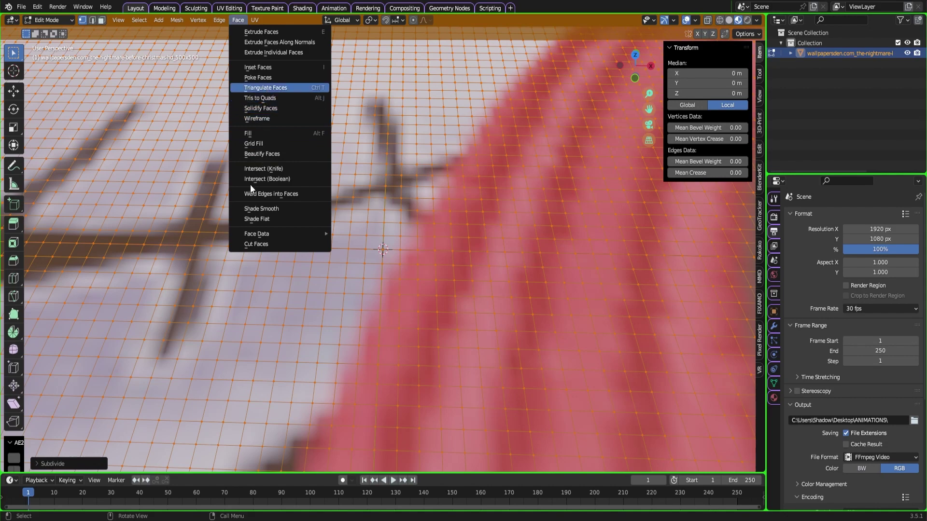
pyautogui.press('Return')
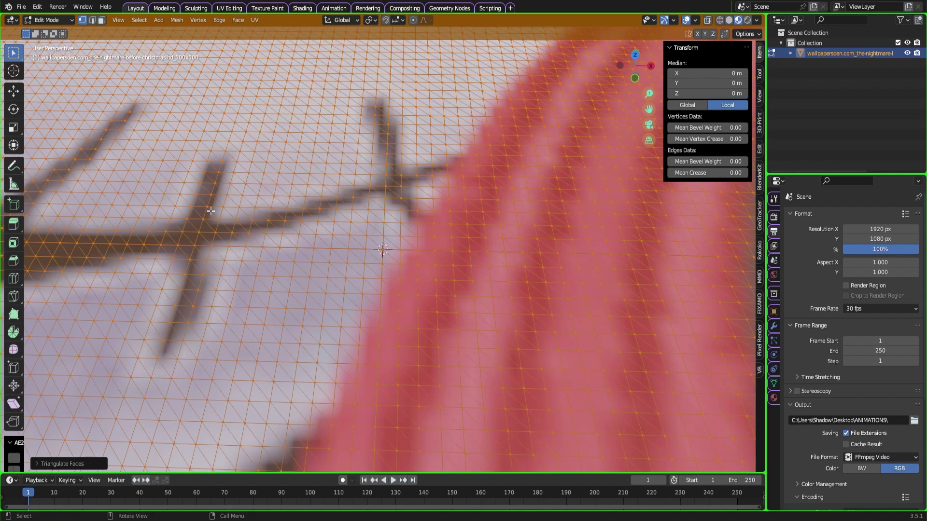
pyautogui.scroll(-8, 211, 210)
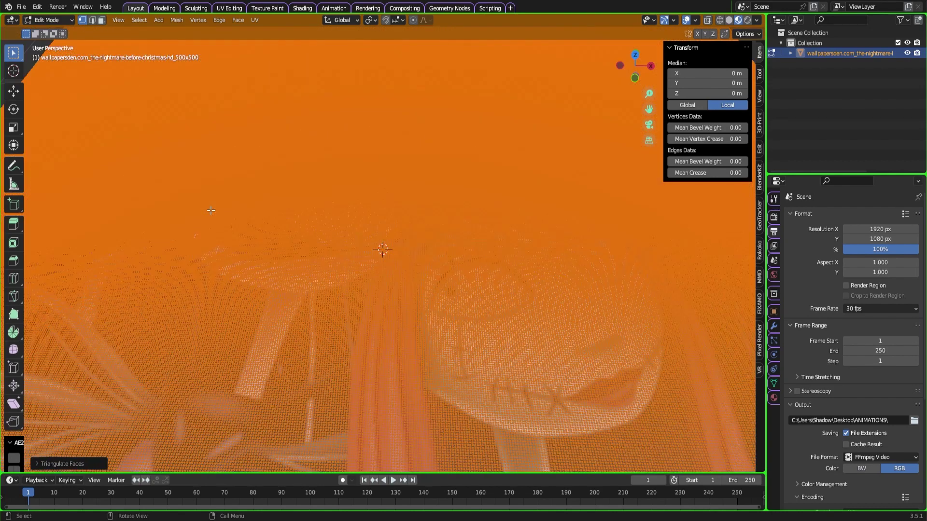
pyautogui.scroll(-4, 211, 210)
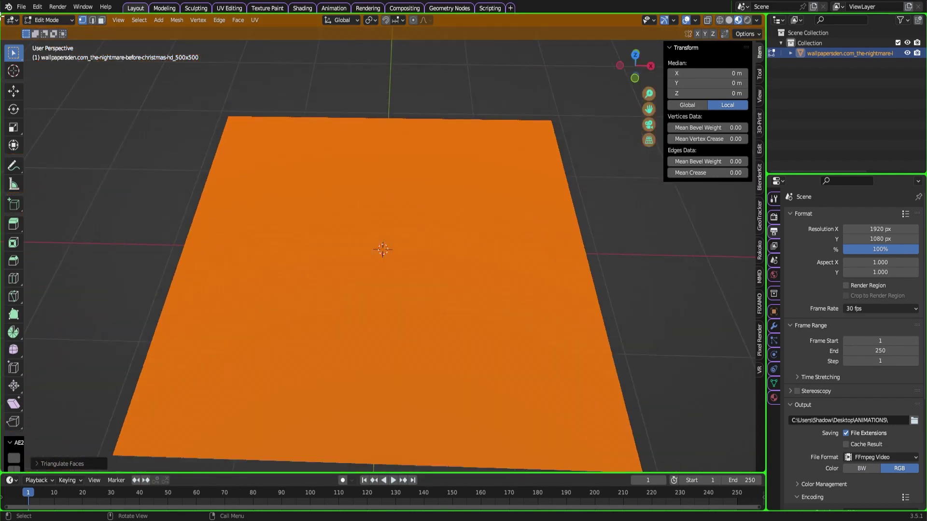
pyautogui.click(50, 20)
pyautogui.press('Return')
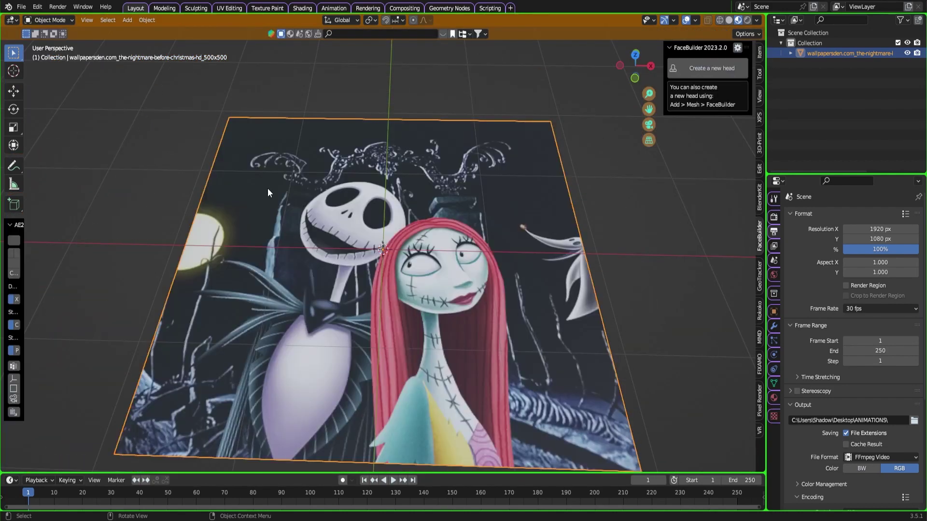
# Add a Displace modifier to the triangulated image plane
pyautogui.click(771, 326)
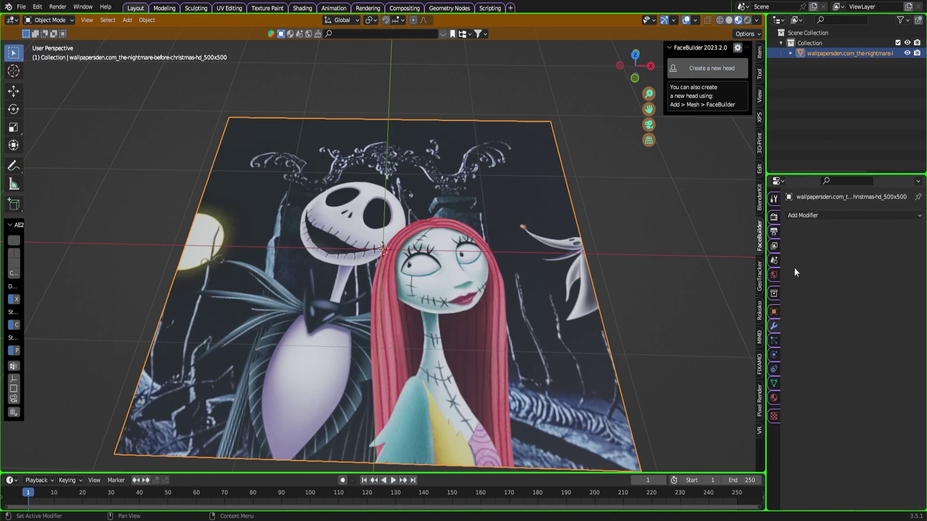
pyautogui.click(809, 215)
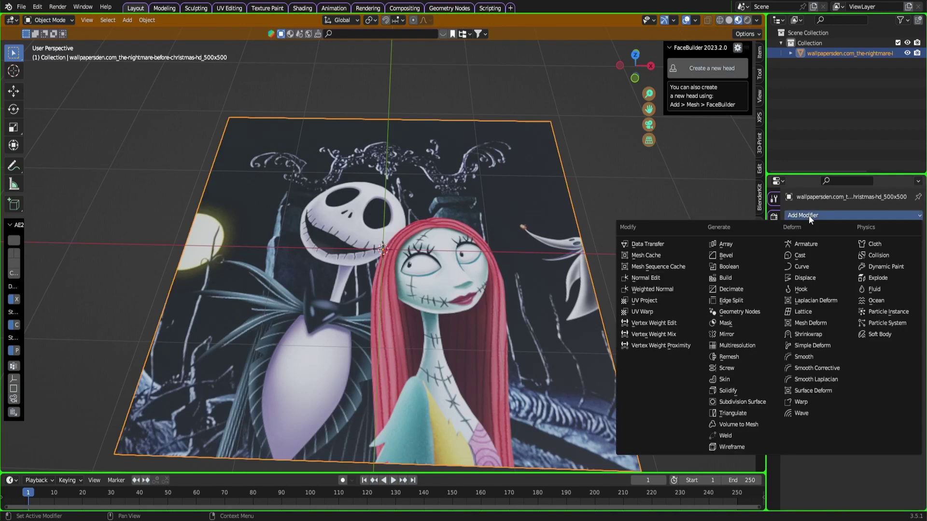
pyautogui.click(816, 277)
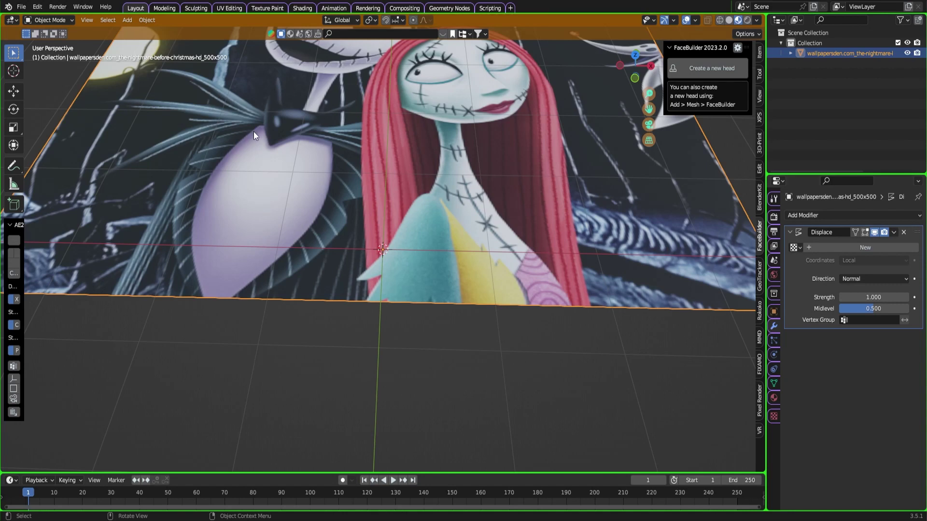
pyautogui.scroll(-3, 382, 172)
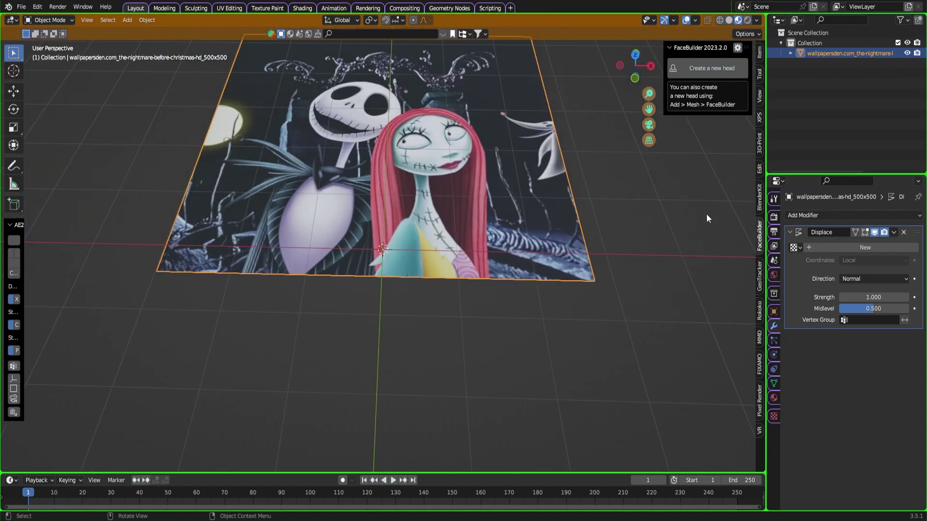
# Create a new texture for the Displace modifier and set its texture coordinates to UV
pyautogui.click(870, 251)
pyautogui.click(864, 260)
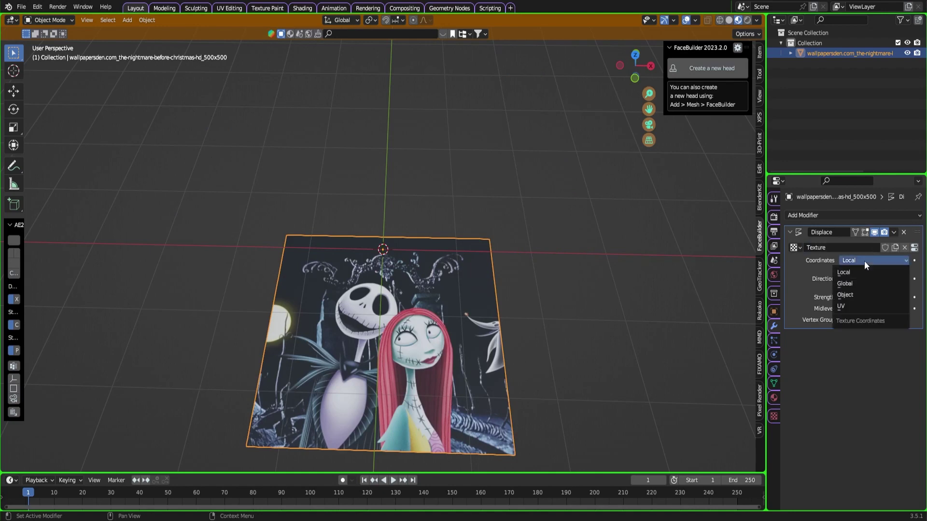
pyautogui.click(841, 306)
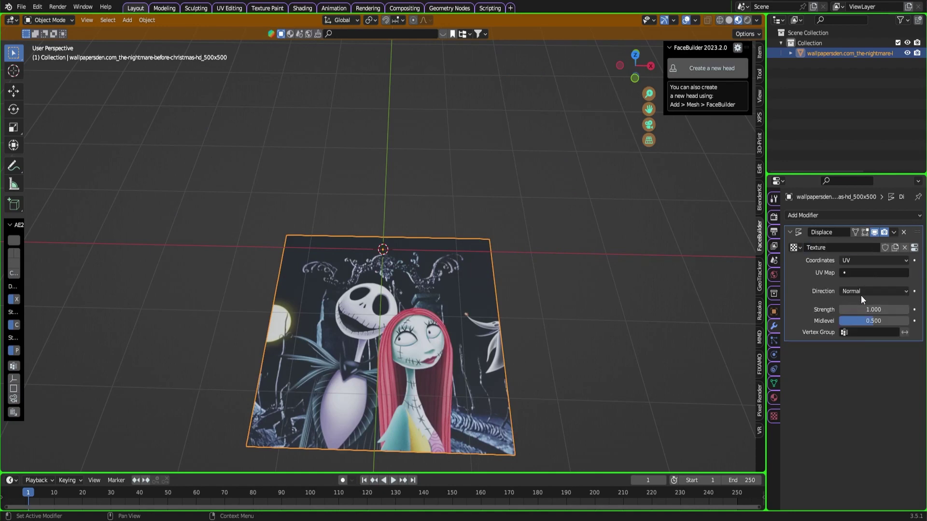
# Assign the existing Nightmare Before Christmas 500x500.jpg image to the displacement texture and switch the viewport to Solid shading
pyautogui.click(914, 248)
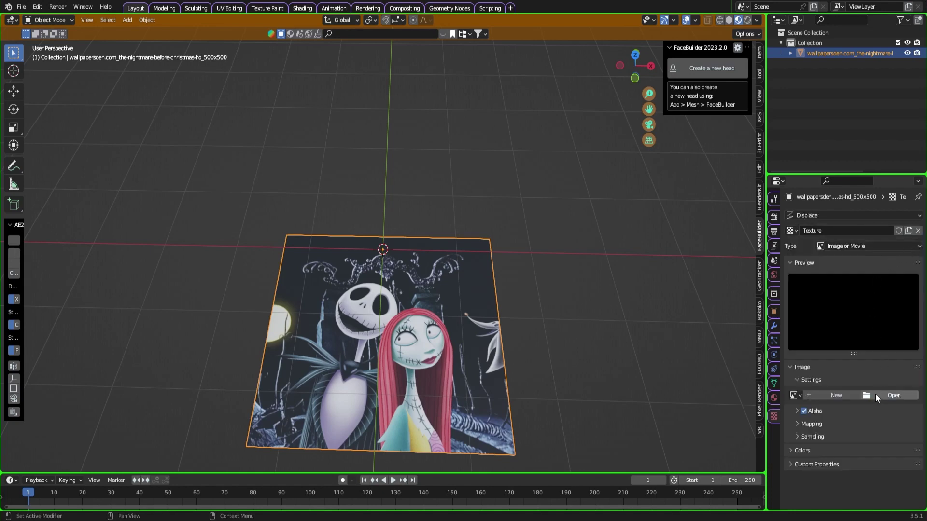
pyautogui.click(793, 396)
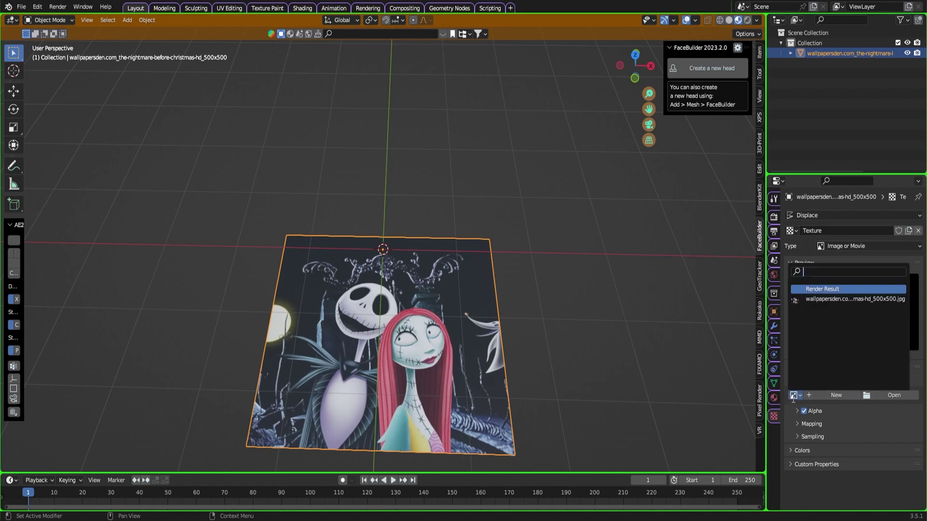
pyautogui.click(819, 300)
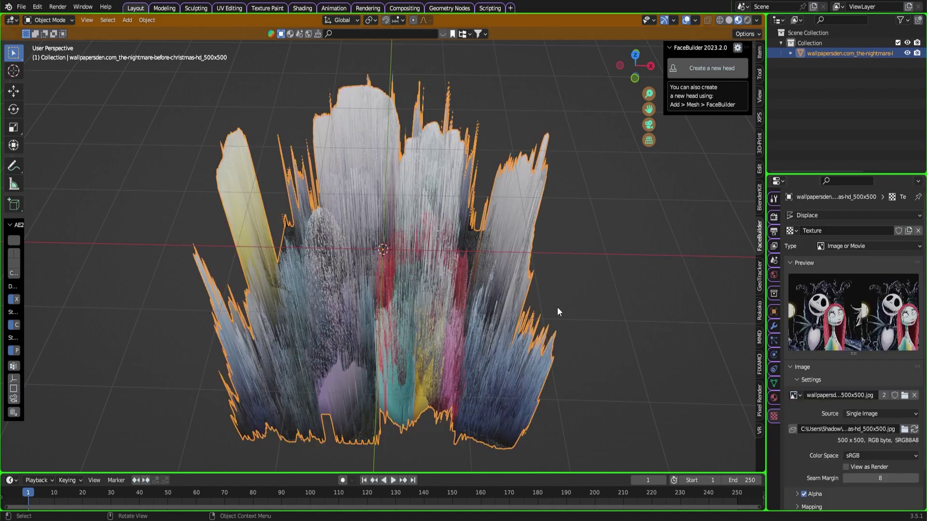
pyautogui.moveTo(560, 308); pyautogui.dragTo(560, 261, button='middle')
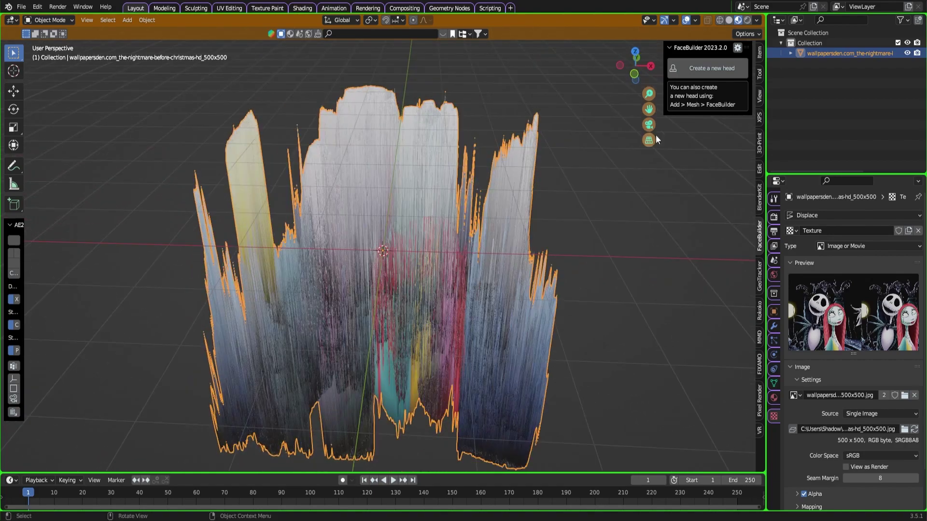
pyautogui.click(729, 20)
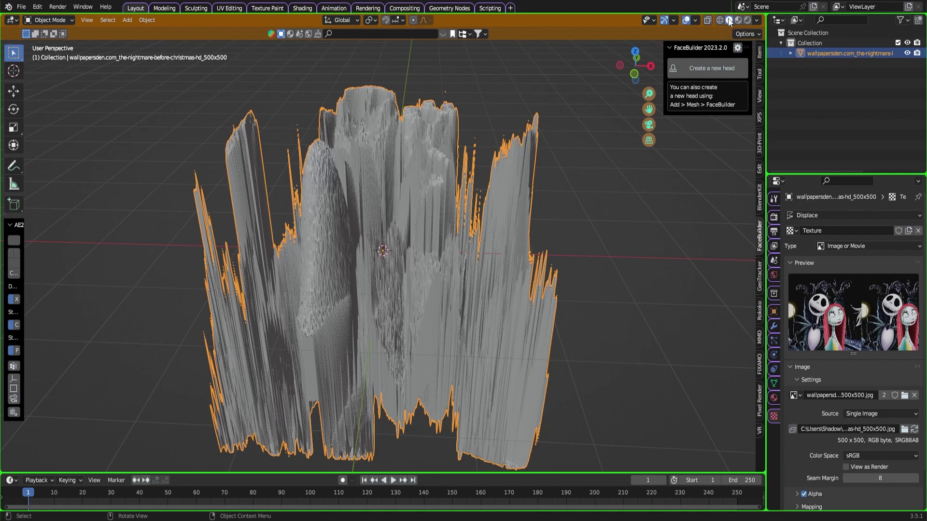
# Set the Displace modifier's strength on the image plane to 0.100
pyautogui.click(774, 327)
pyautogui.moveTo(854, 312); pyautogui.dragTo(844, 310)
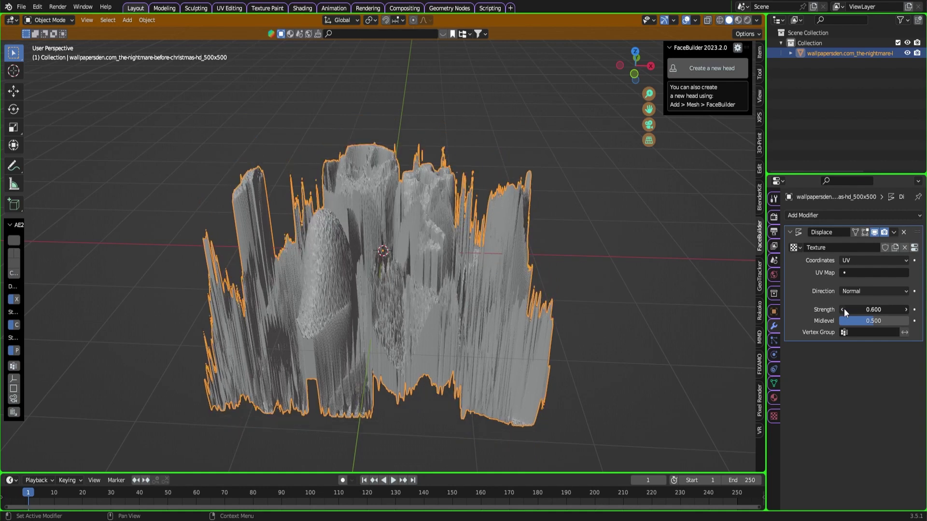
pyautogui.click(842, 309)
pyautogui.click(843, 309)
pyautogui.click(843, 309)
pyautogui.click(842, 310)
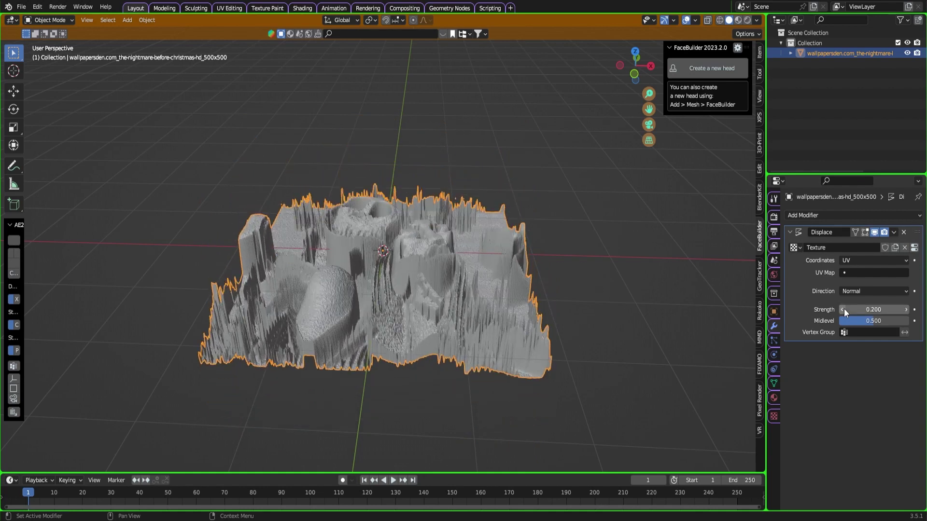
pyautogui.click(843, 309)
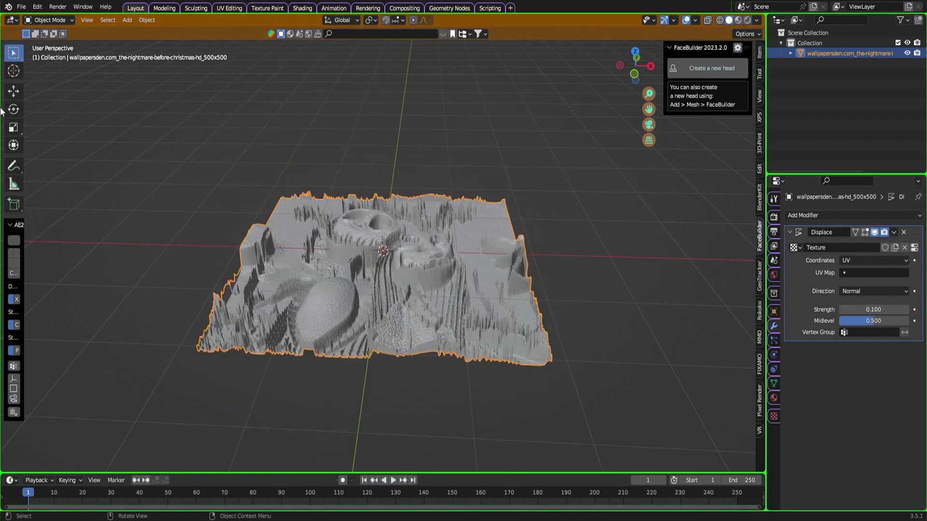
# Flatten the displaced relief by scaling it down along Z, and check its detail from above
pyautogui.click(13, 127)
pyautogui.moveTo(319, 148); pyautogui.dragTo(360, 201, button='middle')
pyautogui.moveTo(383, 212)
pyautogui.mouseDown()
pyautogui.moveTo(380, 240)
pyautogui.moveTo(377, 227)
pyautogui.mouseUp()
pyautogui.moveTo(377, 227); pyautogui.dragTo(373, 322, button='middle')
pyautogui.scroll(4, 378, 299)
pyautogui.scroll(-3, 378, 300)
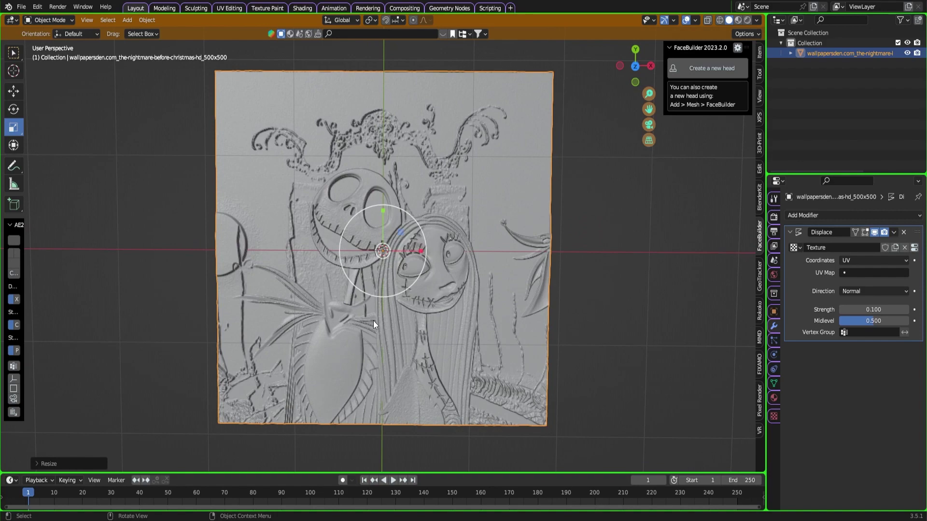
pyautogui.scroll(2, 374, 319)
pyautogui.scroll(-2, 374, 320)
pyautogui.moveTo(377, 340)
pyautogui.mouseDown(button='middle')
pyautogui.moveTo(346, 218)
pyautogui.moveTo(368, 218)
pyautogui.moveTo(377, 234)
pyautogui.moveTo(383, 271)
pyautogui.moveTo(364, 288)
pyautogui.moveTo(375, 290)
pyautogui.moveTo(374, 321)
pyautogui.mouseUp(button='middle')
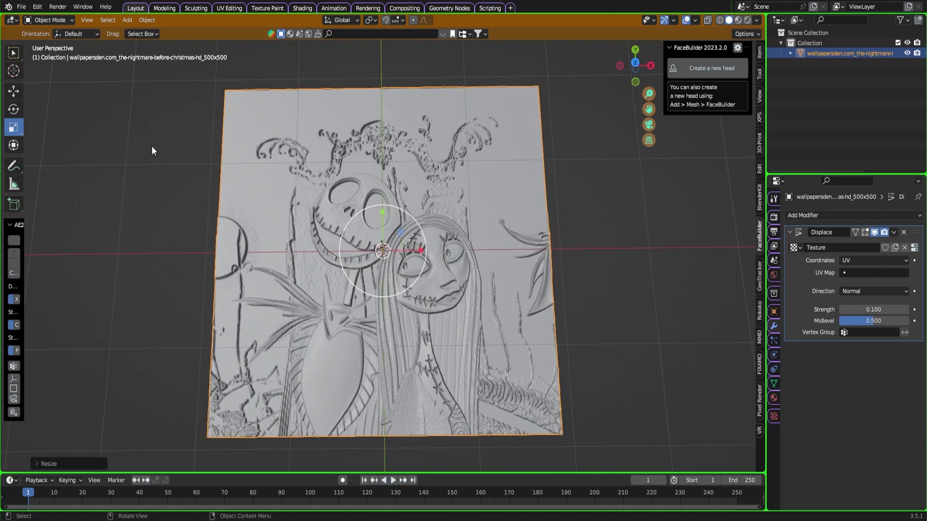
# Add a cube at the relief's centre and squash it along Z into a flat slab
pyautogui.click(128, 20)
pyautogui.moveTo(164, 32)
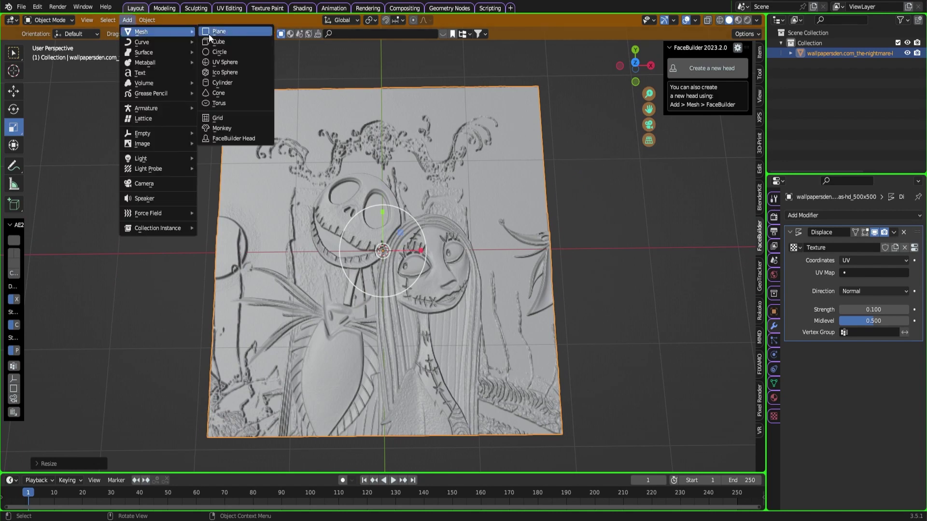
pyautogui.click(234, 41)
pyautogui.moveTo(318, 251); pyautogui.dragTo(380, 198, button='middle')
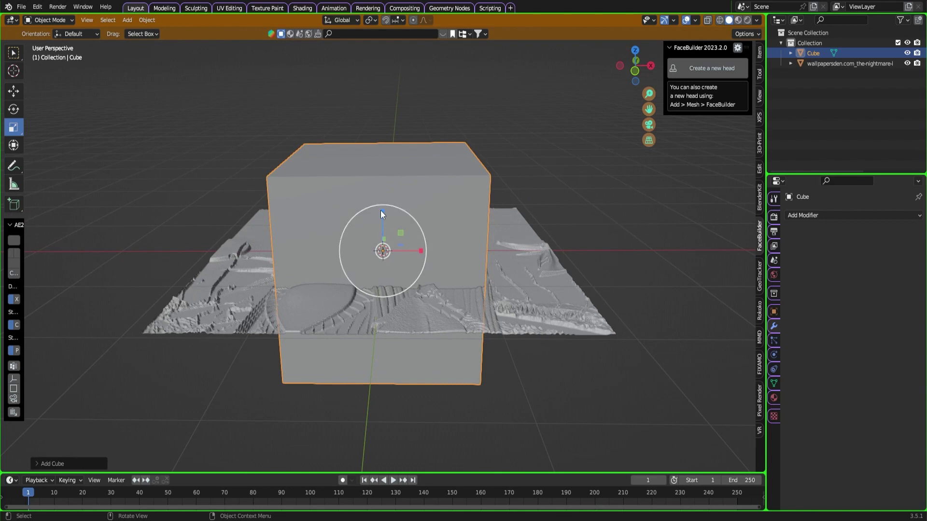
pyautogui.press('s')
pyautogui.press('z')
pyautogui.click(383, 247)
# Scale the slab up until it roughly matches the relief's outline, and thin it slightly along Z
pyautogui.moveTo(383, 247); pyautogui.dragTo(384, 309, button='middle')
pyautogui.press('s')
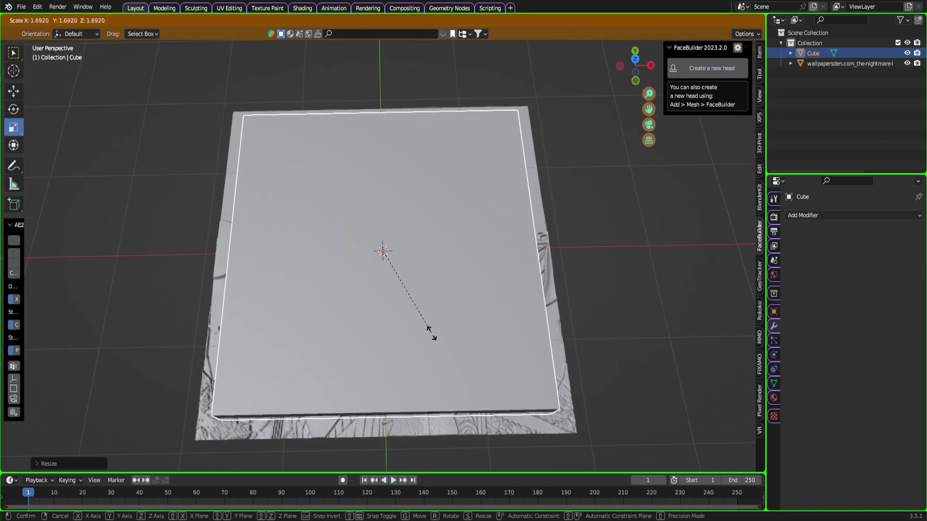
pyautogui.click(443, 342)
pyautogui.moveTo(444, 345); pyautogui.dragTo(399, 230, button='middle')
pyautogui.moveTo(383, 213); pyautogui.dragTo(384, 231)
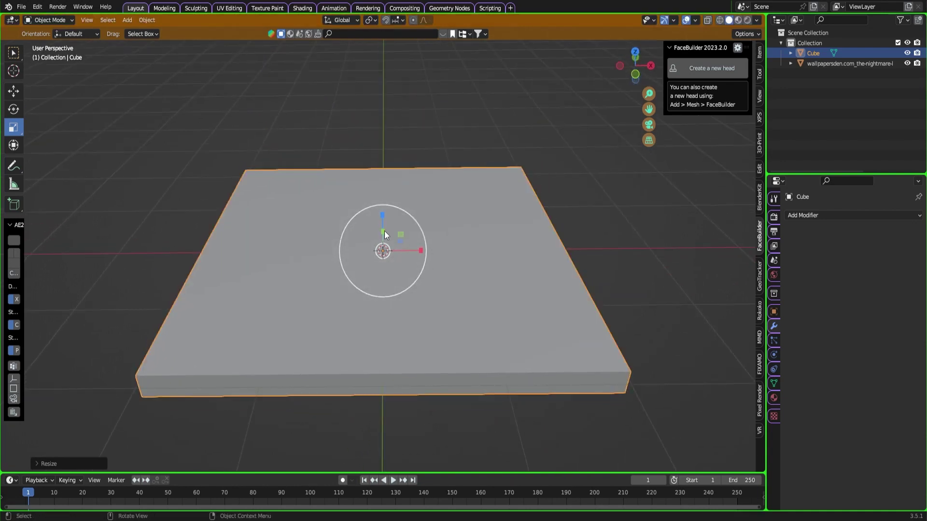
# Copy and paste the slab, and scale the copy down to sit slightly inside the original's edges
pyautogui.rightClick(459, 216)
pyautogui.click(423, 276)
pyautogui.rightClick(467, 270)
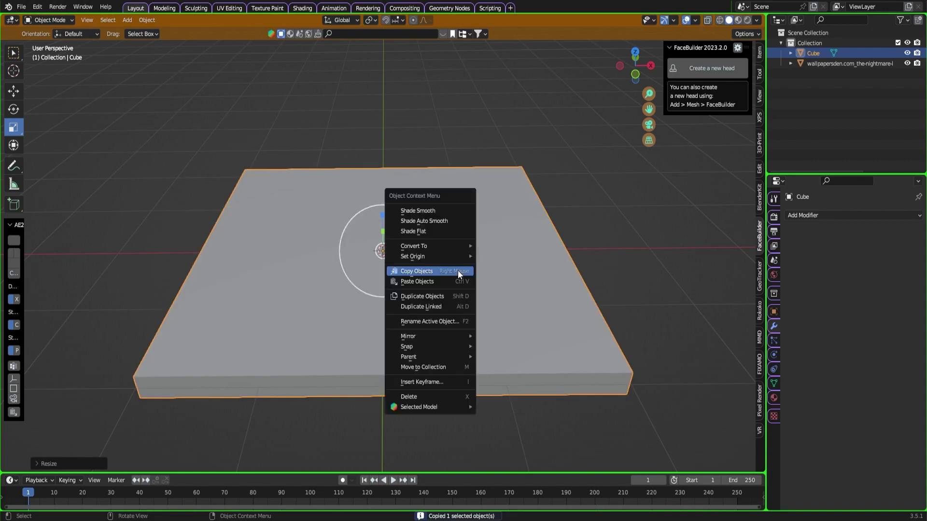
pyautogui.click(454, 280)
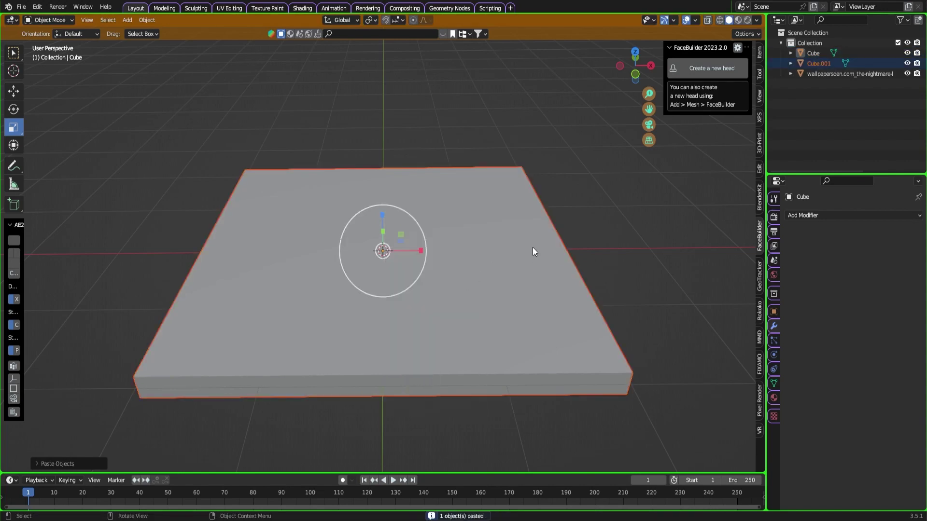
pyautogui.press('s')
pyautogui.click(504, 252)
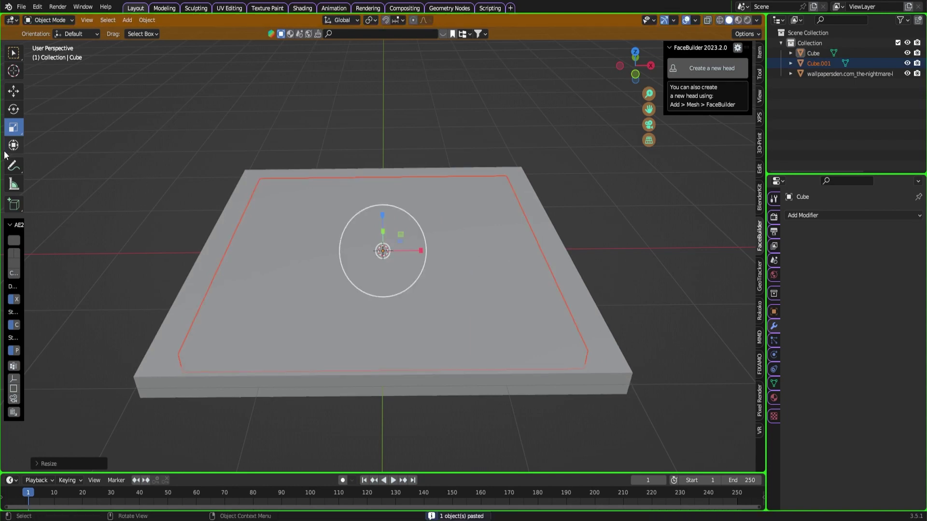
# Stretch the inner copy along Z past both faces of the slab, and enlarge it to leave a narrow border
pyautogui.moveTo(382, 215); pyautogui.dragTo(383, 180)
pyautogui.press('s')
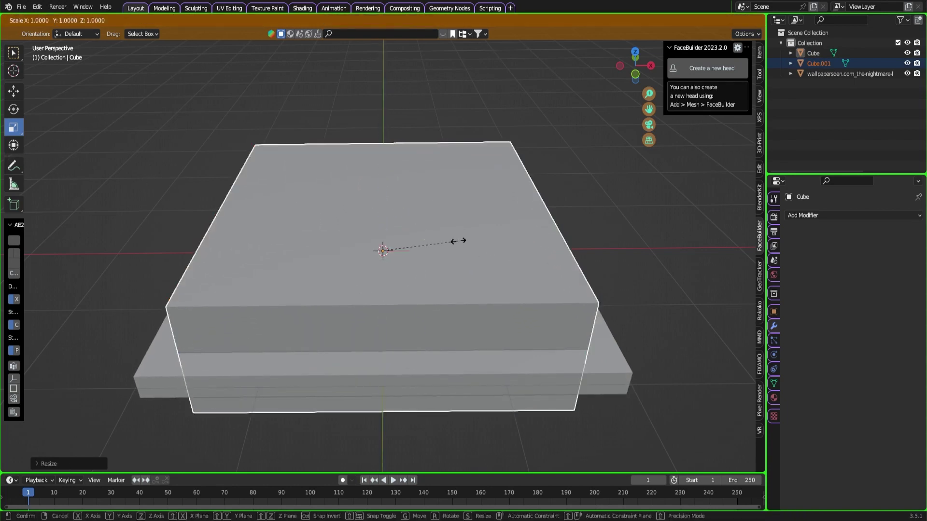
pyautogui.click(468, 240)
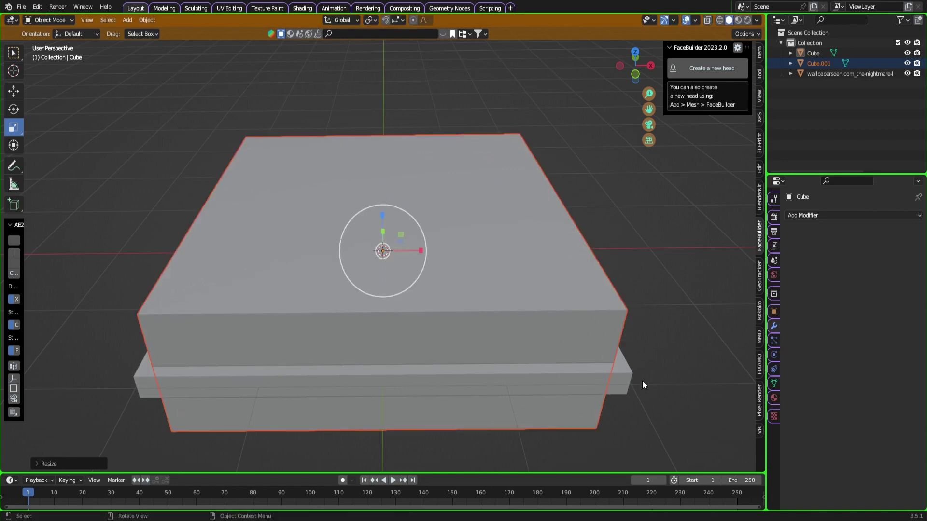
# Cut the taller inner block out of the slab with a Boolean difference to form a frame around the relief
pyautogui.keyDown('shift'); pyautogui.click(626, 368); pyautogui.keyUp('shift')
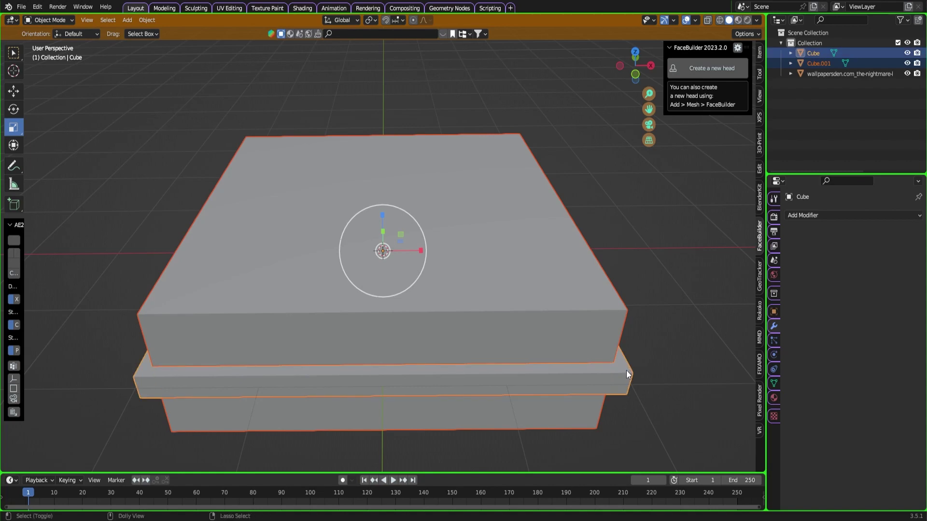
pyautogui.hotkey('ctrl', 'j')
pyautogui.moveTo(626, 370); pyautogui.dragTo(581, 240, button='middle')
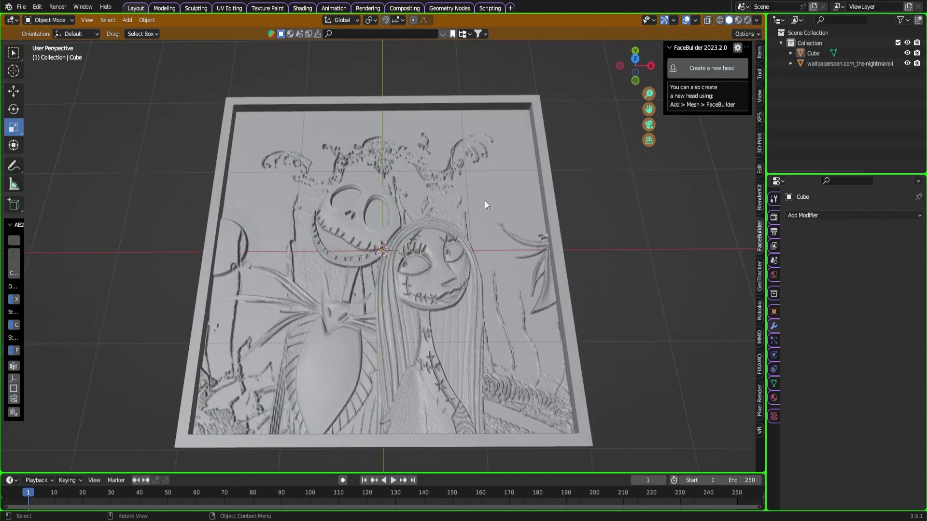
# Add a second cube, scale it up by about 1.87 to fill the frame opening, and flatten it along Z
pyautogui.click(127, 20)
pyautogui.moveTo(135, 31)
pyautogui.click(218, 41)
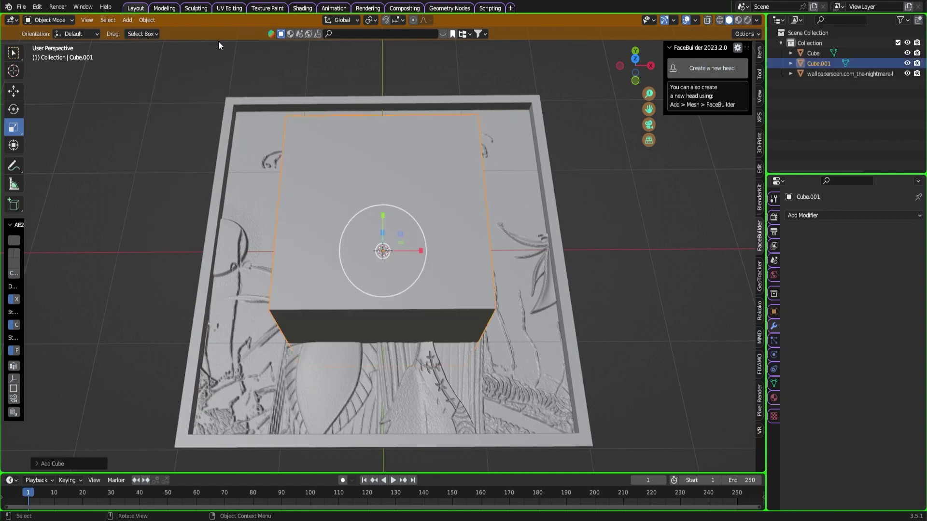
pyautogui.moveTo(305, 240); pyautogui.dragTo(309, 205, button='middle')
pyautogui.press('s')
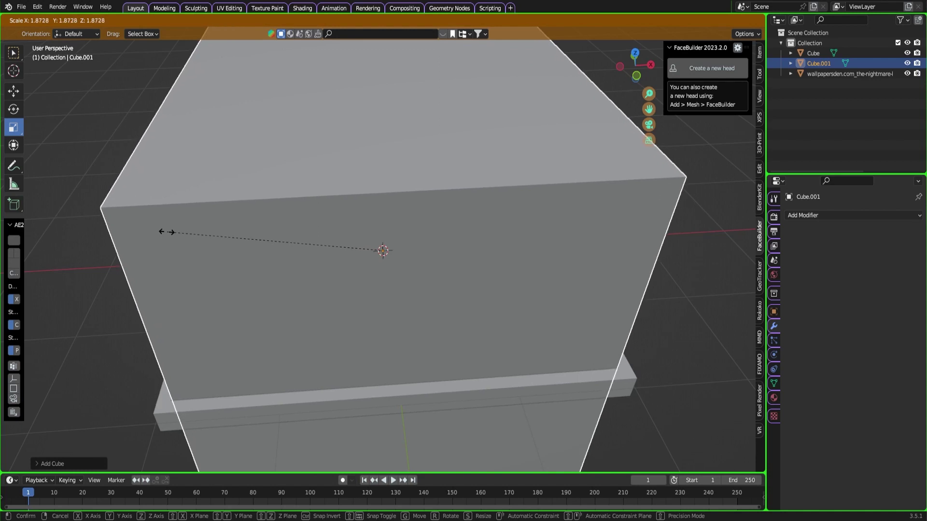
pyautogui.click(165, 231)
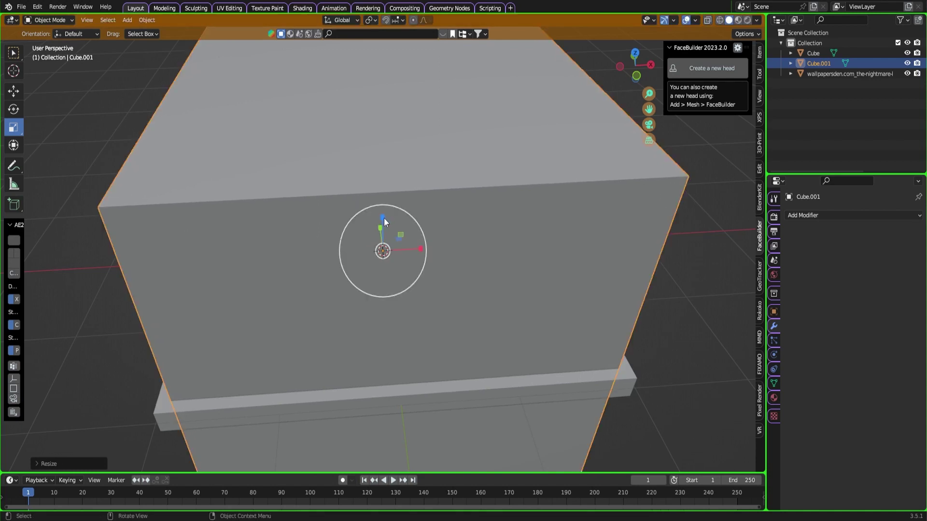
pyautogui.moveTo(367, 212); pyautogui.dragTo(381, 251)
# Raise the new plate above the frame, thin it along Z, and lower it into the frame as backing just beneath the relief
pyautogui.moveTo(381, 250); pyautogui.dragTo(375, 213, button='middle')
pyautogui.click(13, 91)
pyautogui.moveTo(384, 213); pyautogui.dragTo(384, 188)
pyautogui.click(13, 127)
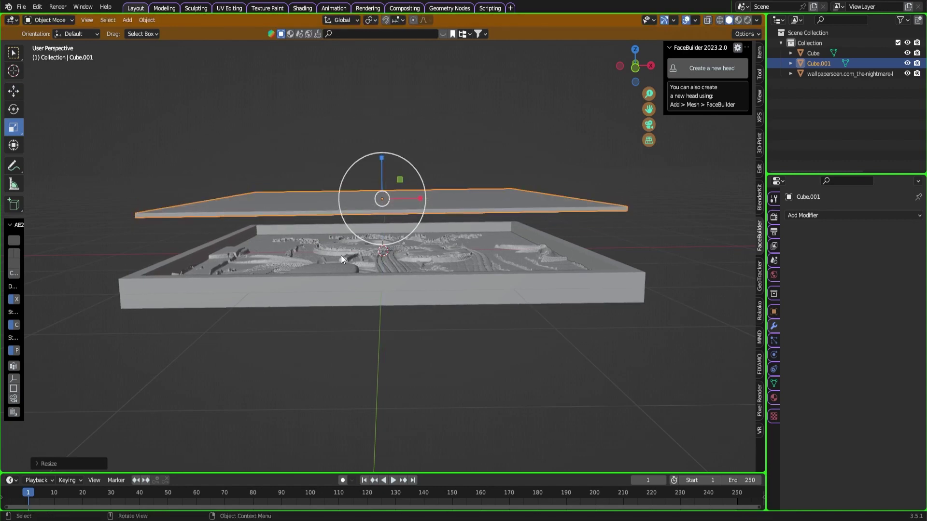
pyautogui.click(14, 91)
pyautogui.moveTo(381, 160); pyautogui.dragTo(382, 208)
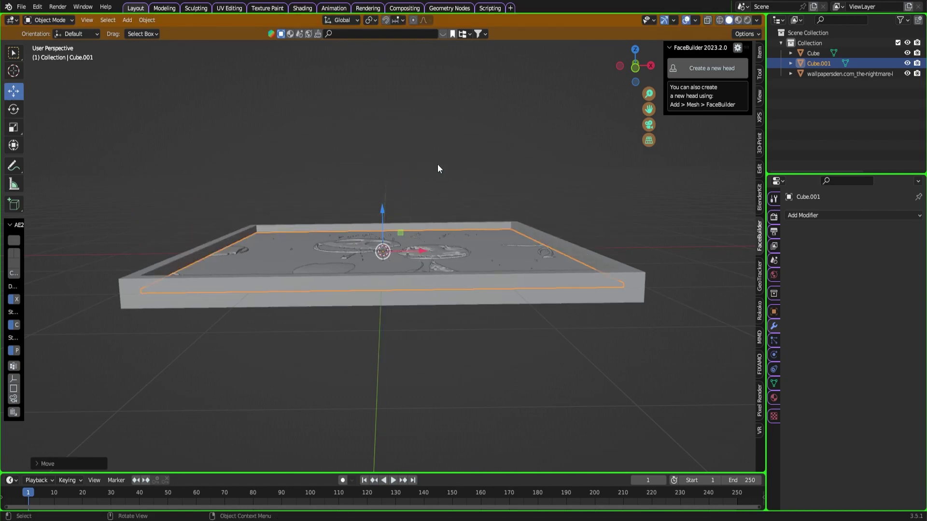
pyautogui.moveTo(438, 166); pyautogui.dragTo(438, 188, button='middle')
pyautogui.moveTo(381, 213); pyautogui.dragTo(383, 221)
pyautogui.moveTo(384, 221); pyautogui.dragTo(490, 182, button='middle')
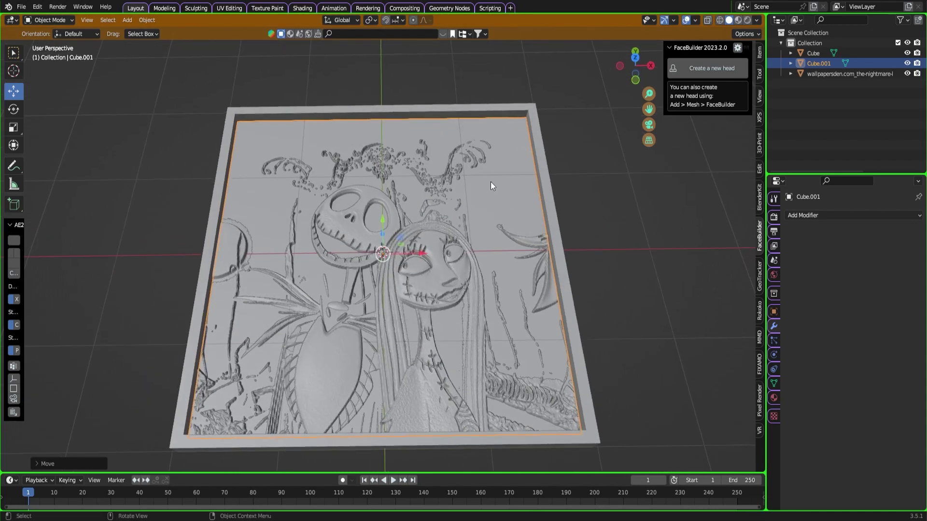
# Select the backing plate together with the relief plane and join them into one object
pyautogui.keyDown('shift'); pyautogui.click(489, 195); pyautogui.keyUp('shift')
pyautogui.click(494, 178)
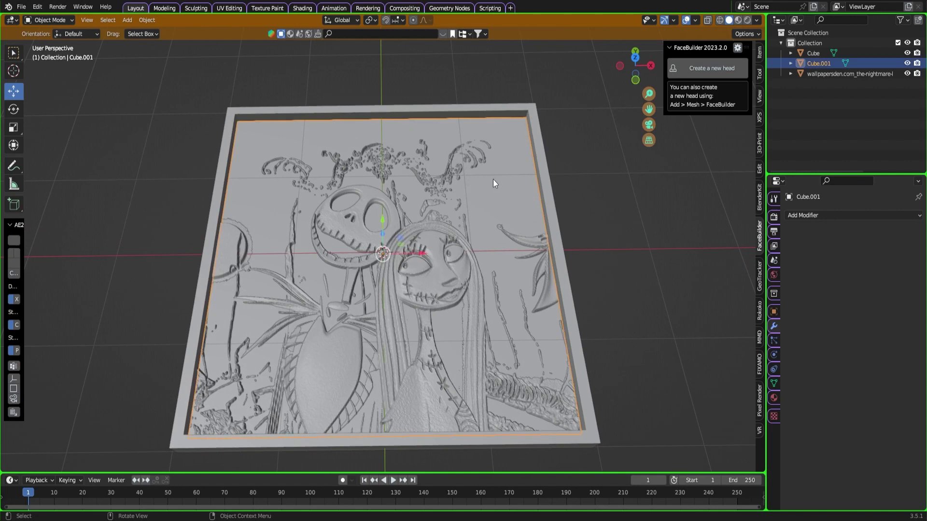
pyautogui.keyDown('shift'); pyautogui.click(363, 215); pyautogui.keyUp('shift')
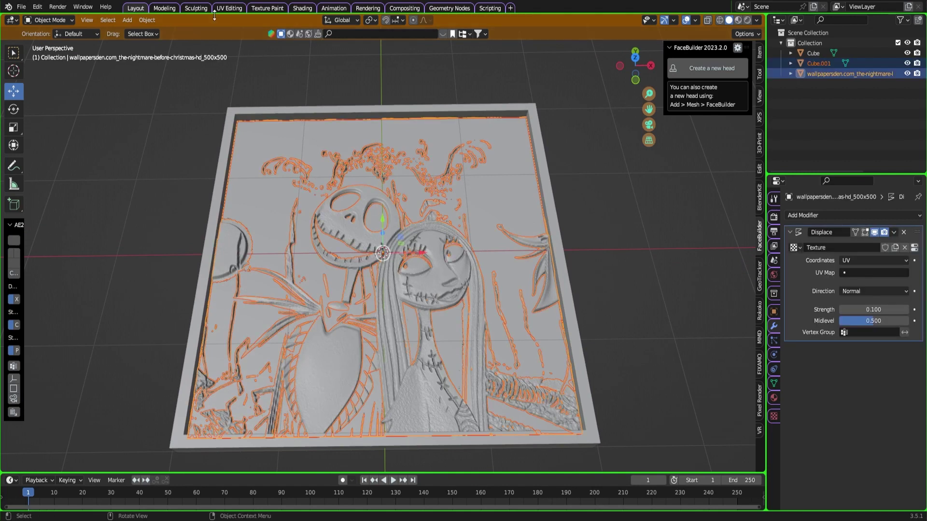
pyautogui.click(148, 20)
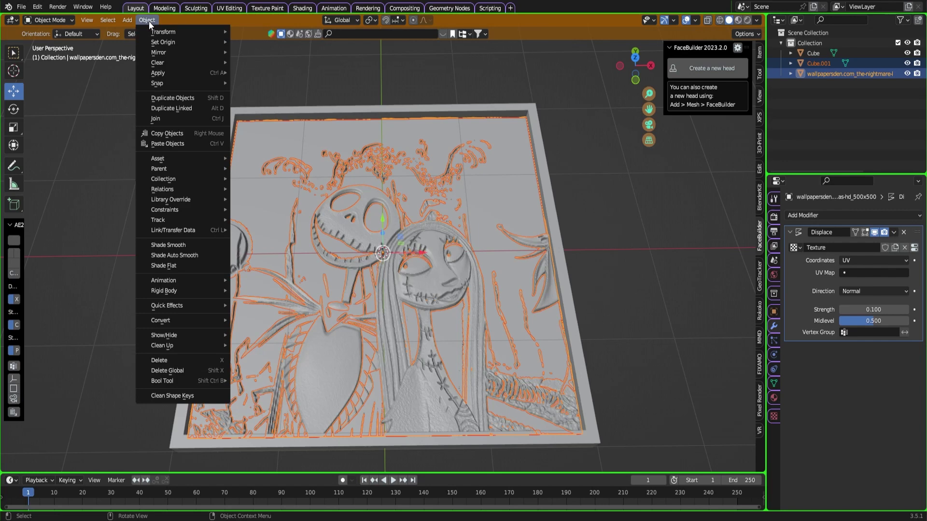
pyautogui.click(169, 119)
# Lift the joined relief about 0.57 m out of the frame along Z, and lower it back into place inside the frame
pyautogui.moveTo(151, 196); pyautogui.dragTo(155, 153, button='middle')
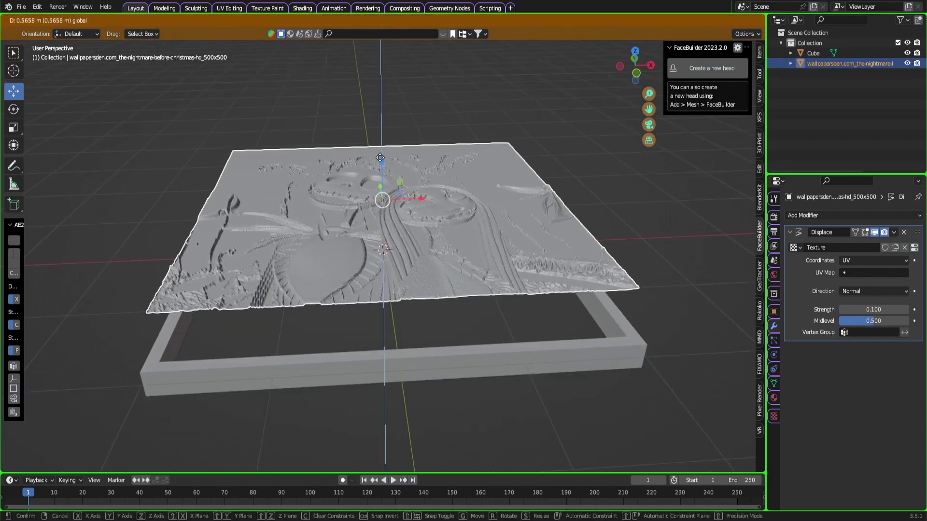
pyautogui.click(380, 159)
pyautogui.moveTo(379, 213); pyautogui.dragTo(372, 165, button='middle')
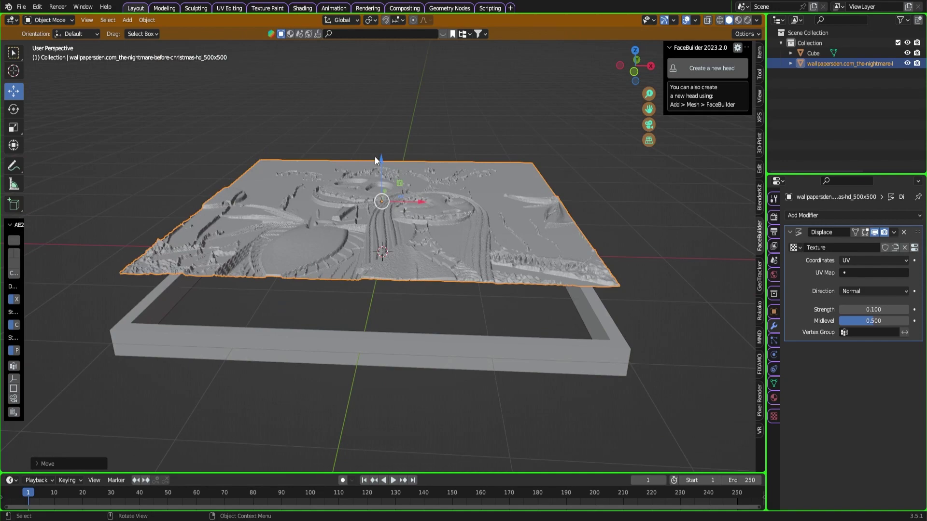
pyautogui.moveTo(380, 165); pyautogui.dragTo(378, 212)
pyautogui.moveTo(379, 209)
pyautogui.mouseDown(button='middle')
pyautogui.moveTo(412, 161)
pyautogui.moveTo(412, 196)
pyautogui.moveTo(421, 149)
pyautogui.moveTo(389, 195)
pyautogui.mouseUp(button='middle')
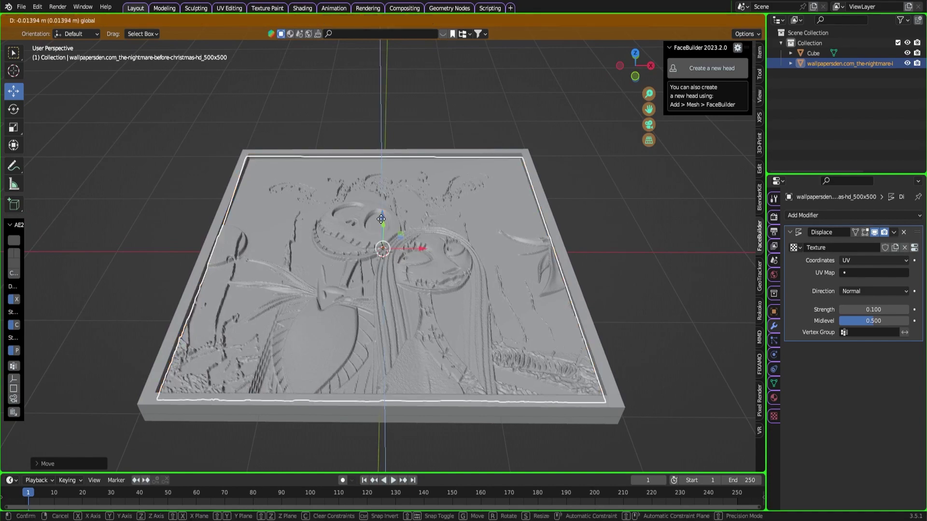
pyautogui.moveTo(384, 202); pyautogui.dragTo(393, 225, button='middle')
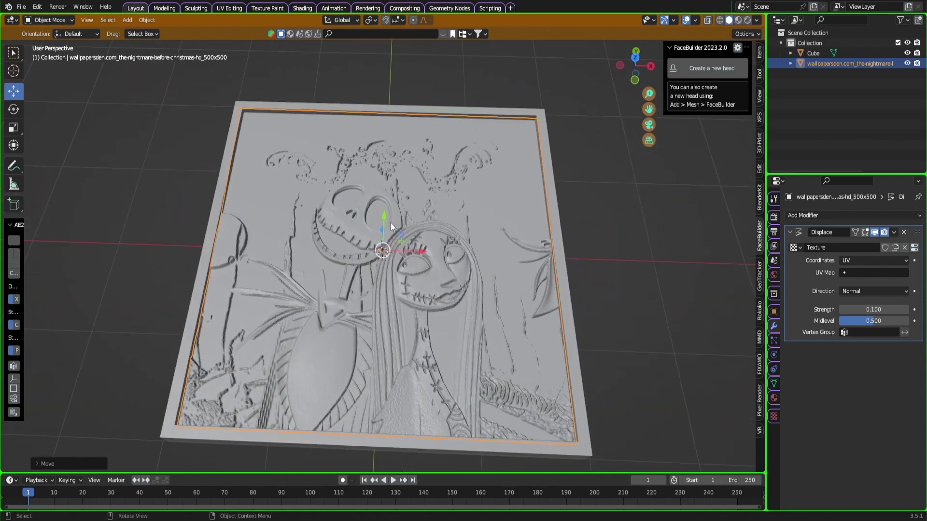
# Check the framed relief's facial detail up close and switch the relief to Sculpt Mode
pyautogui.keyDown('shift'); pyautogui.moveTo(424, 273); pyautogui.dragTo(421, 213, button='middle'); pyautogui.keyUp('shift')
pyautogui.scroll(6, 427, 226)
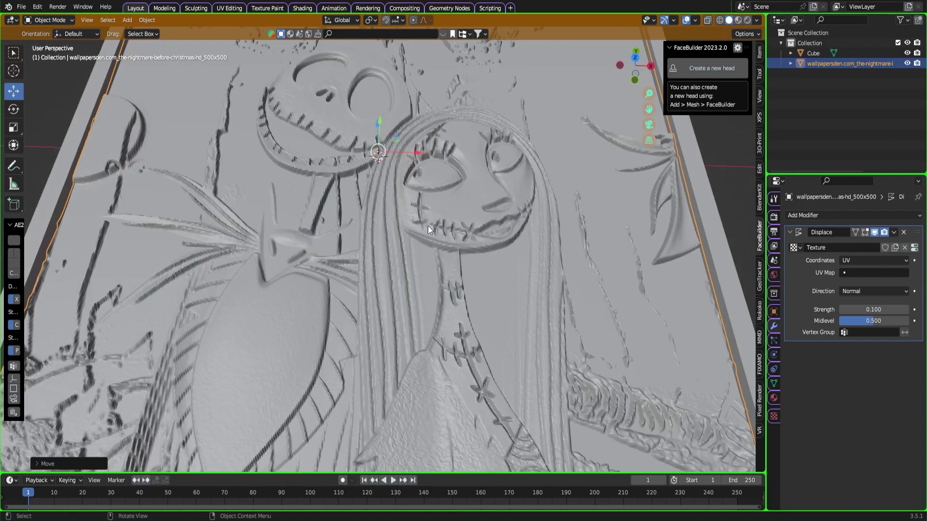
pyautogui.scroll(-3, 401, 183)
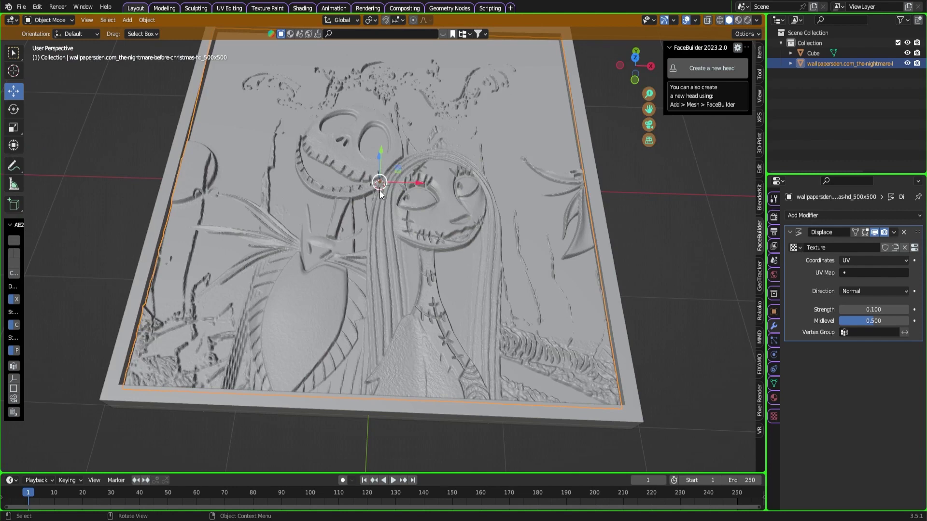
pyautogui.click(59, 20)
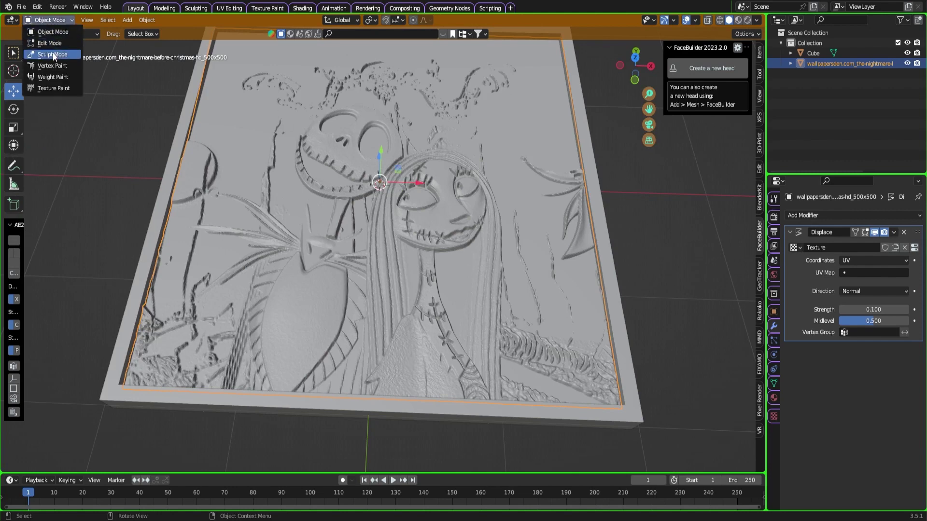
pyautogui.click(53, 54)
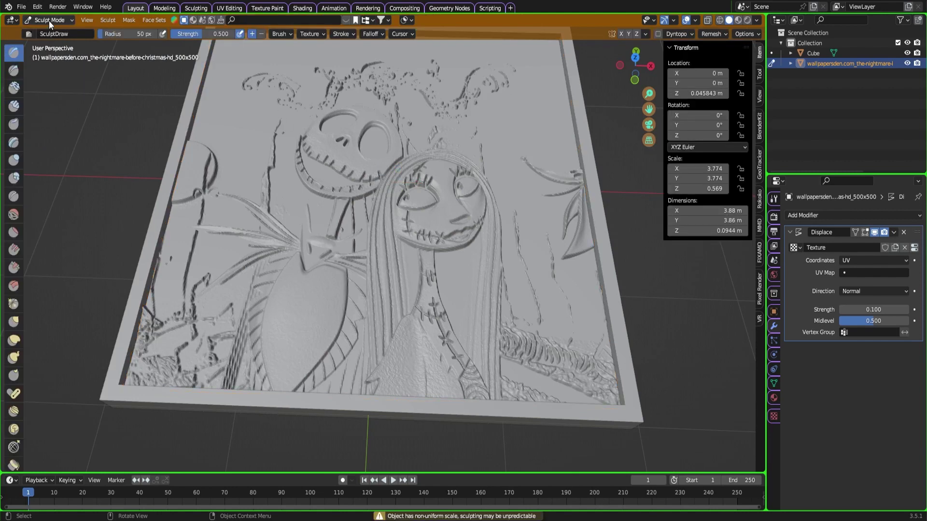
# Choose the Smooth brush at strength 0.137 and smooth the rough background patch above the bow tie's wing
pyautogui.scroll(5, 507, 246)
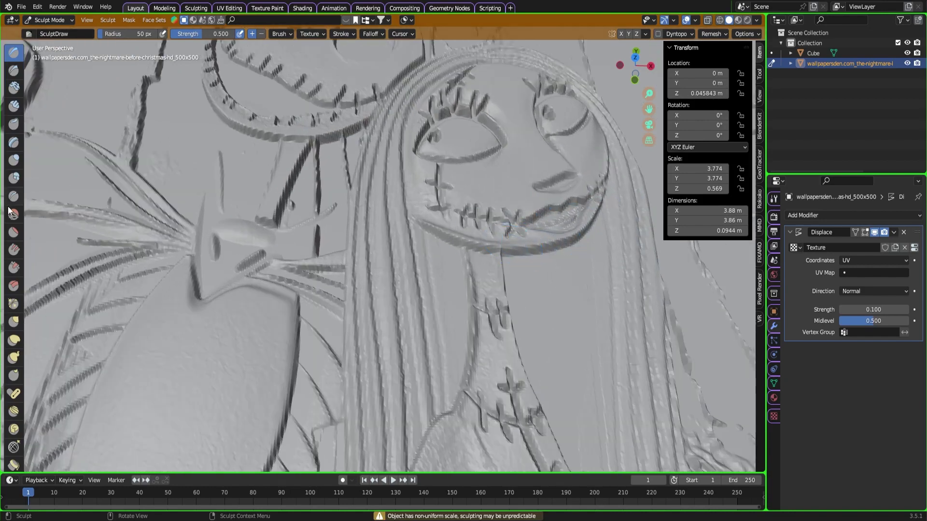
pyautogui.click(12, 213)
pyautogui.hotkey('shift', 'f')
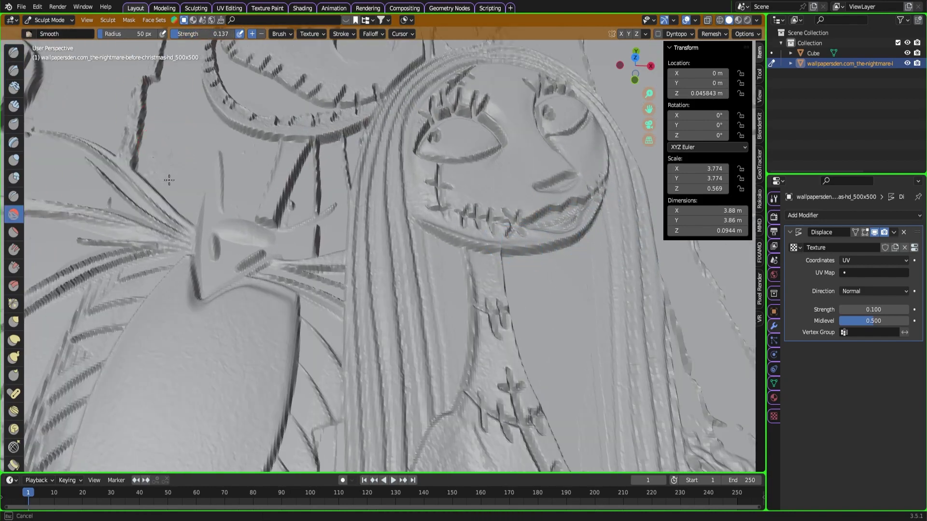
pyautogui.click(162, 178)
pyautogui.moveTo(155, 176)
pyautogui.mouseDown()
pyautogui.moveTo(145, 124)
pyautogui.moveTo(155, 176)
pyautogui.moveTo(145, 155)
pyautogui.mouseUp()
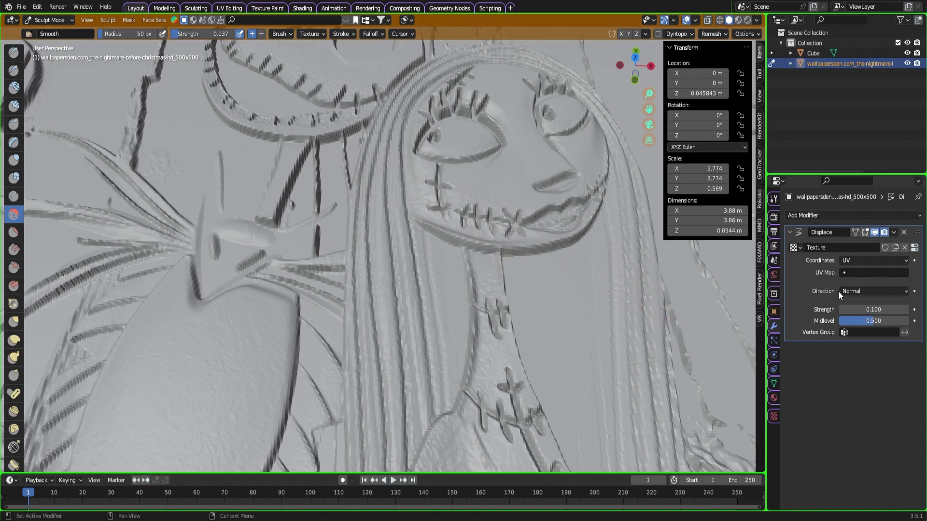
# Apply the relief's Displace modifier and add a Multiresolution modifier
pyautogui.click(894, 234)
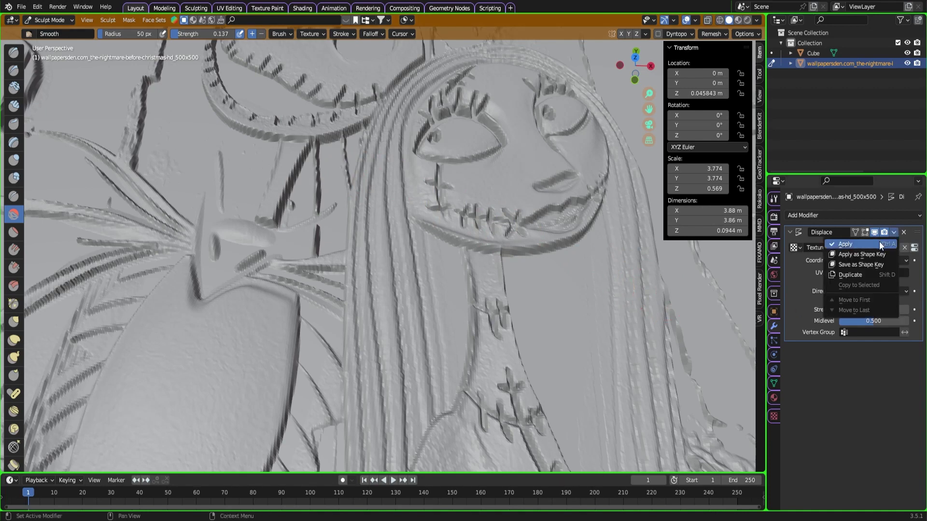
pyautogui.click(875, 243)
pyautogui.click(843, 214)
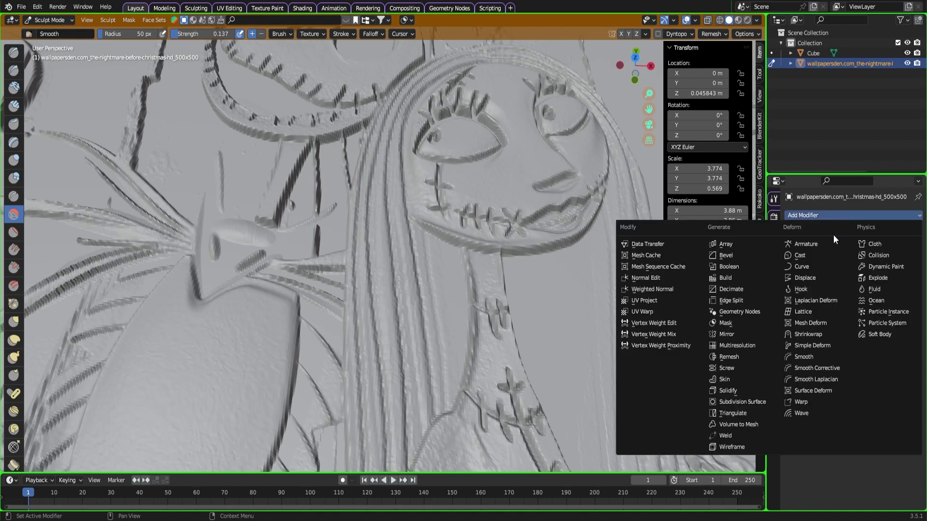
pyautogui.click(739, 346)
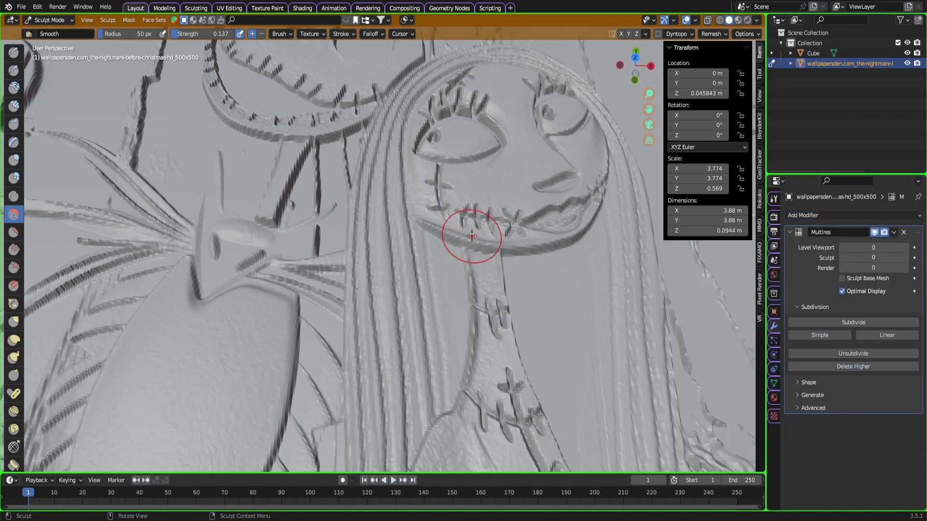
# Smooth the edge of Sally's chin and the background around Jack's neck above the bow tie
pyautogui.moveTo(463, 240); pyautogui.dragTo(446, 235)
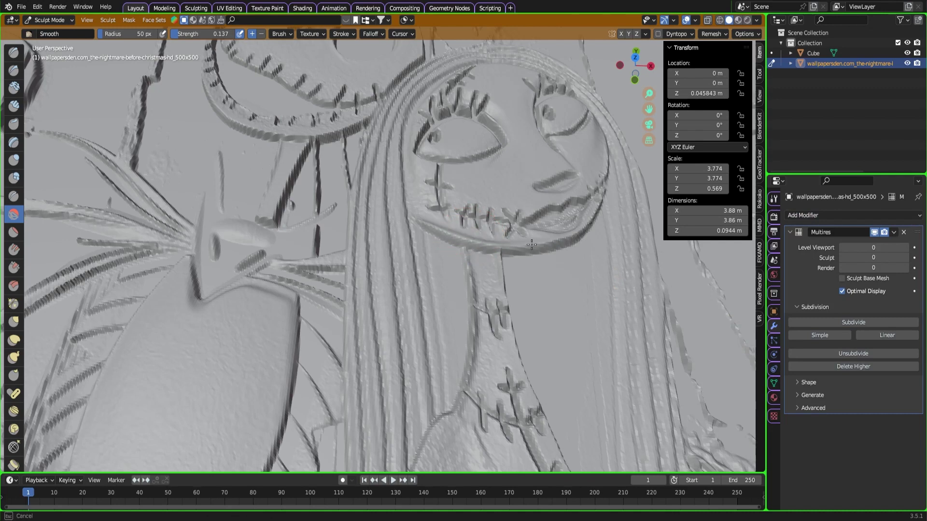
pyautogui.moveTo(594, 223); pyautogui.dragTo(592, 224)
pyautogui.moveTo(314, 180)
pyautogui.mouseDown()
pyautogui.moveTo(303, 159)
pyautogui.moveTo(272, 207)
pyautogui.moveTo(291, 152)
pyautogui.moveTo(275, 198)
pyautogui.moveTo(258, 175)
pyautogui.mouseUp()
pyautogui.scroll(-6, 259, 176)
pyautogui.scroll(4, 301, 323)
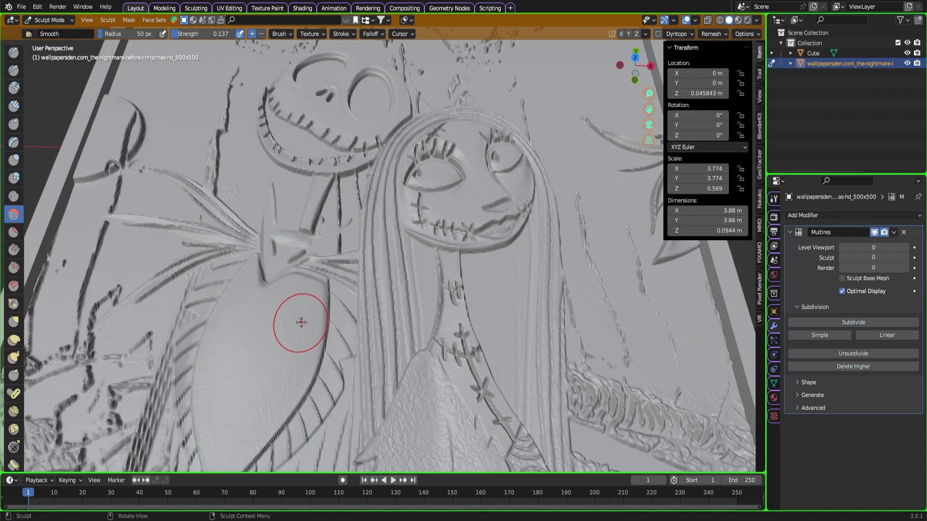
# Smooth the broad shirt front below Jack's bow tie down to its pointed lower end
pyautogui.moveTo(301, 323); pyautogui.dragTo(474, 232, button='middle')
pyautogui.scroll(3, 473, 232)
pyautogui.moveTo(410, 230); pyautogui.dragTo(407, 331)
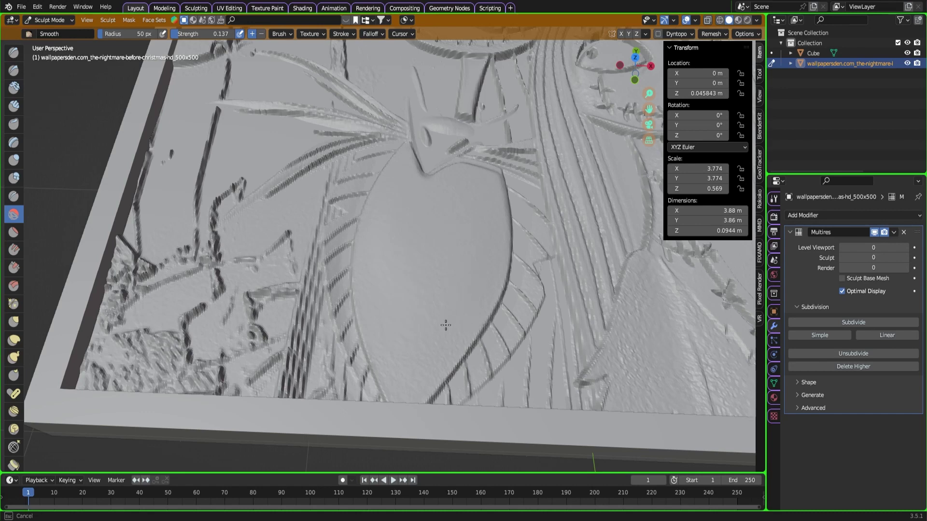
pyautogui.moveTo(421, 393); pyautogui.dragTo(455, 357)
pyautogui.moveTo(394, 311); pyautogui.dragTo(401, 302)
# Smooth the grainy surface of Sally's dress from the frame's edge up to the neckline
pyautogui.moveTo(401, 302)
pyautogui.mouseDown(button='middle')
pyautogui.moveTo(413, 290)
pyautogui.moveTo(414, 232)
pyautogui.moveTo(600, 293)
pyautogui.moveTo(403, 238)
pyautogui.mouseUp(button='middle')
pyautogui.scroll(6, 403, 238)
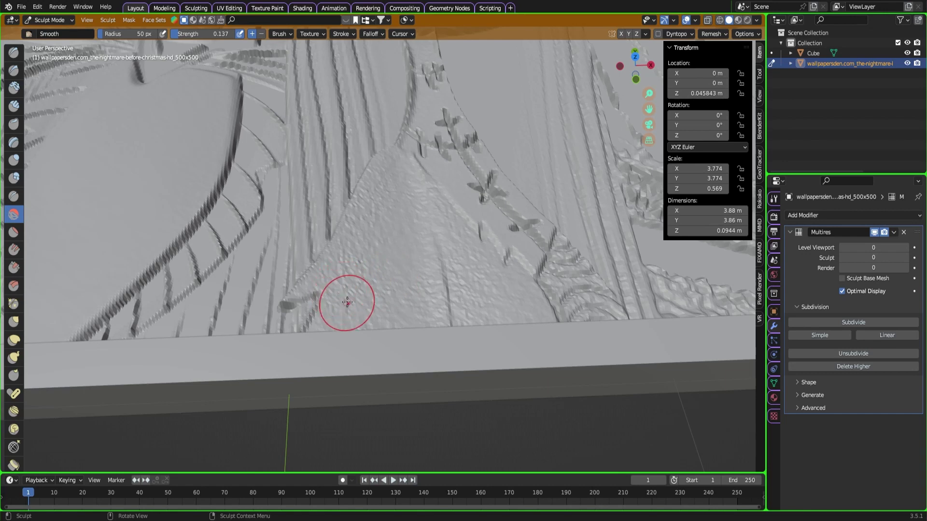
pyautogui.moveTo(348, 303); pyautogui.dragTo(357, 251)
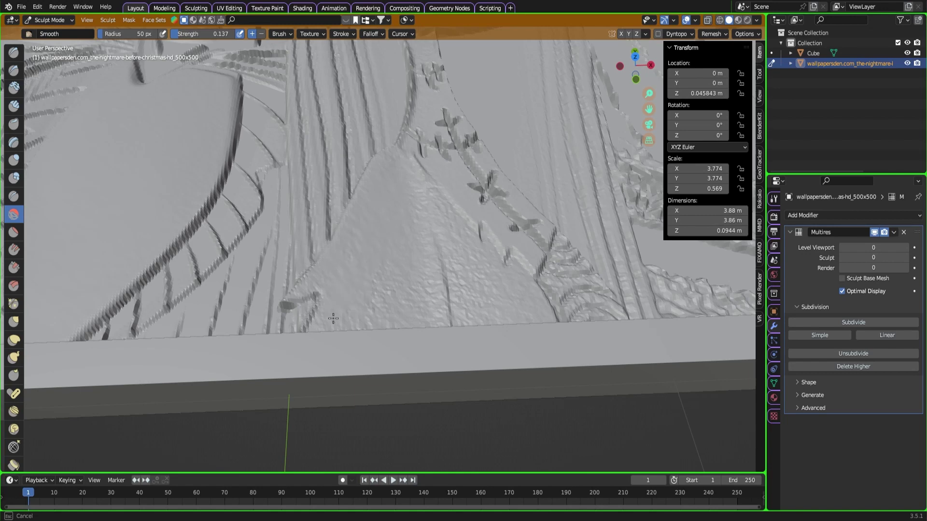
pyautogui.moveTo(455, 247); pyautogui.dragTo(427, 180)
pyautogui.moveTo(417, 182); pyautogui.dragTo(375, 272)
pyautogui.moveTo(378, 350); pyautogui.dragTo(340, 279)
pyautogui.moveTo(369, 194); pyautogui.dragTo(347, 245)
# Smooth Jack's skull across the forehead, around the eye sockets and over the cheeks above the mouth
pyautogui.scroll(-5, 348, 213)
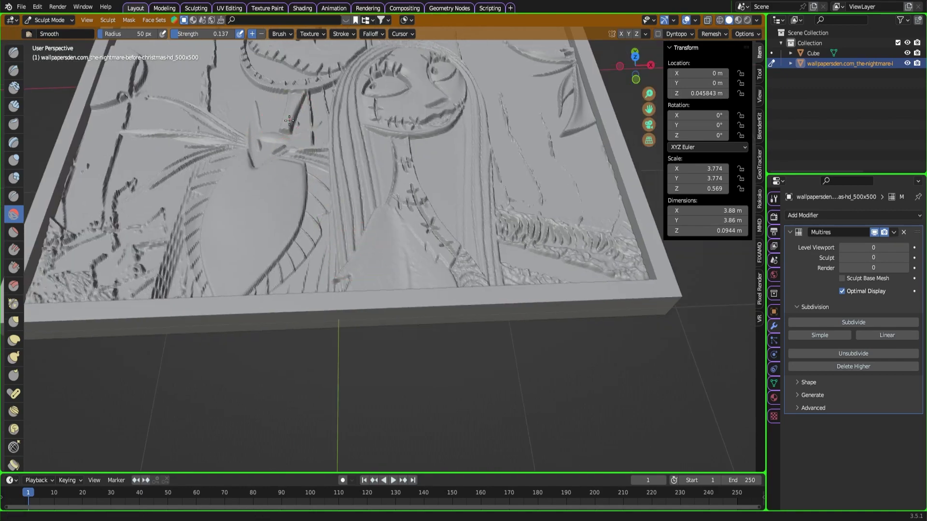
pyautogui.scroll(2, 268, 254)
pyautogui.scroll(2, 269, 155)
pyautogui.moveTo(269, 155)
pyautogui.mouseDown(button='middle')
pyautogui.moveTo(241, 173)
pyautogui.moveTo(444, 321)
pyautogui.moveTo(385, 256)
pyautogui.mouseUp(button='middle')
pyautogui.scroll(3, 463, 349)
pyautogui.moveTo(358, 213); pyautogui.dragTo(362, 237)
pyautogui.moveTo(405, 201)
pyautogui.mouseDown()
pyautogui.moveTo(375, 207)
pyautogui.moveTo(461, 179)
pyautogui.mouseUp()
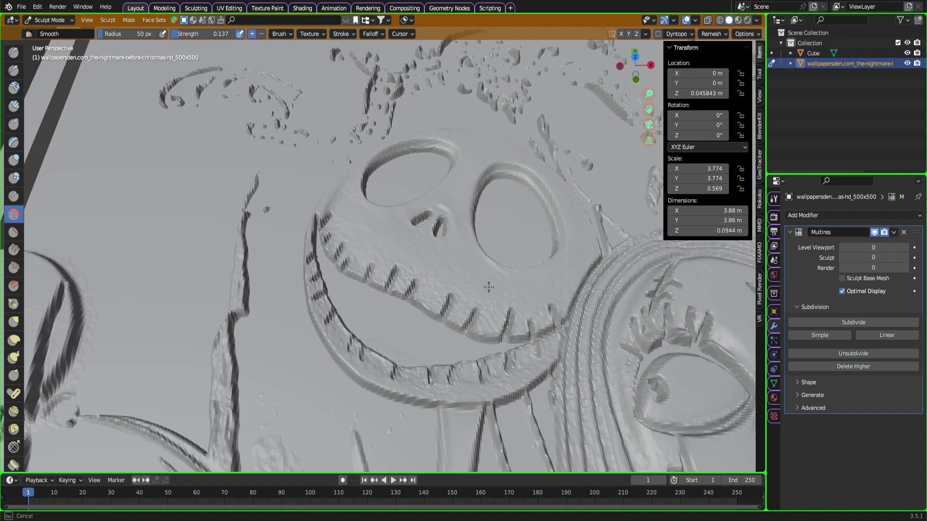
pyautogui.moveTo(434, 292)
pyautogui.mouseDown()
pyautogui.moveTo(369, 273)
pyautogui.moveTo(399, 275)
pyautogui.moveTo(397, 247)
pyautogui.mouseUp()
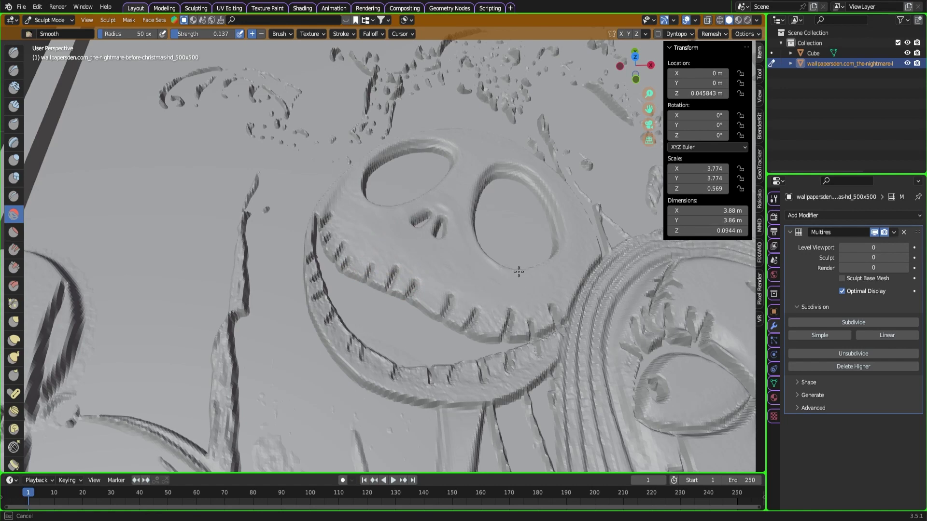
pyautogui.moveTo(558, 288)
pyautogui.mouseDown()
pyautogui.moveTo(534, 360)
pyautogui.moveTo(516, 376)
pyautogui.mouseUp()
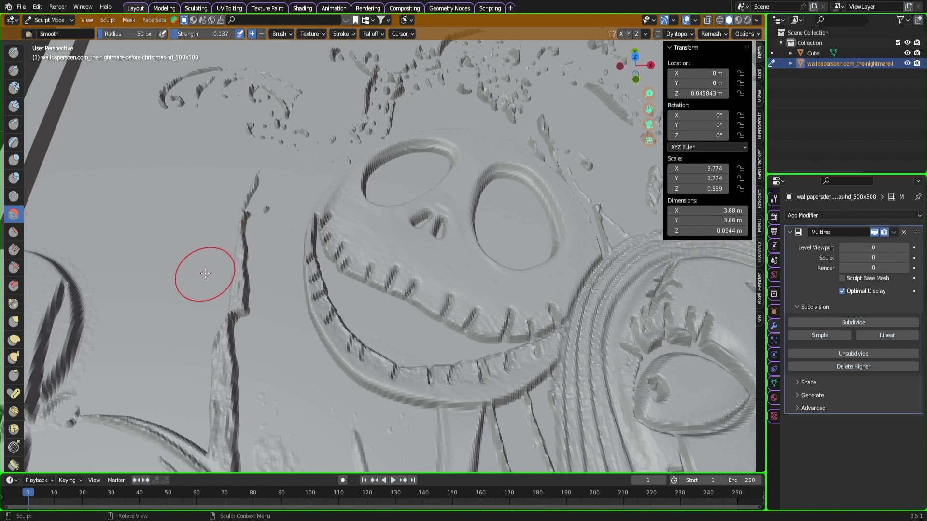
# Raise the Smooth brush strength to 0.204 and smooth Jack's cheek and the outer rim beside the eye socket
pyautogui.scroll(-5, 213, 280)
pyautogui.scroll(5, 344, 251)
pyautogui.scroll(3, 355, 252)
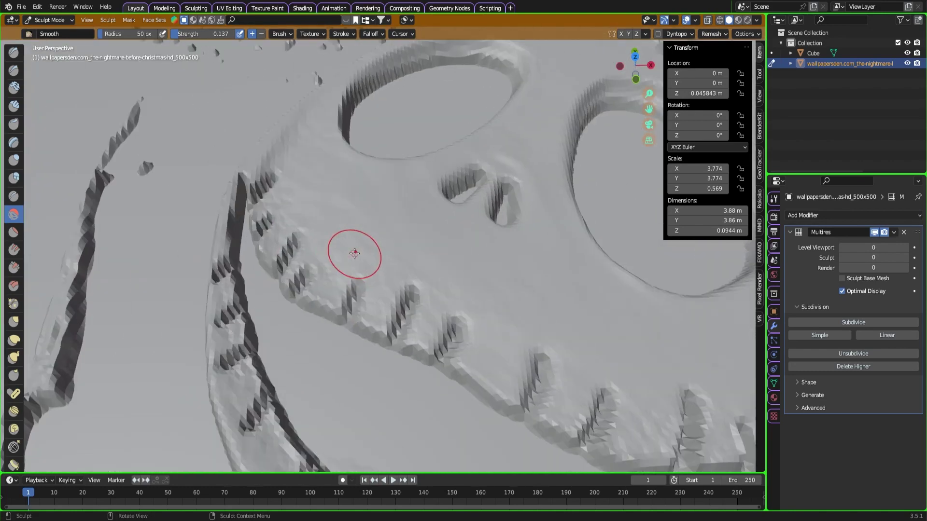
pyautogui.moveTo(331, 177); pyautogui.dragTo(323, 168)
pyautogui.moveTo(215, 34); pyautogui.dragTo(220, 34)
pyautogui.moveTo(245, 199); pyautogui.dragTo(351, 234)
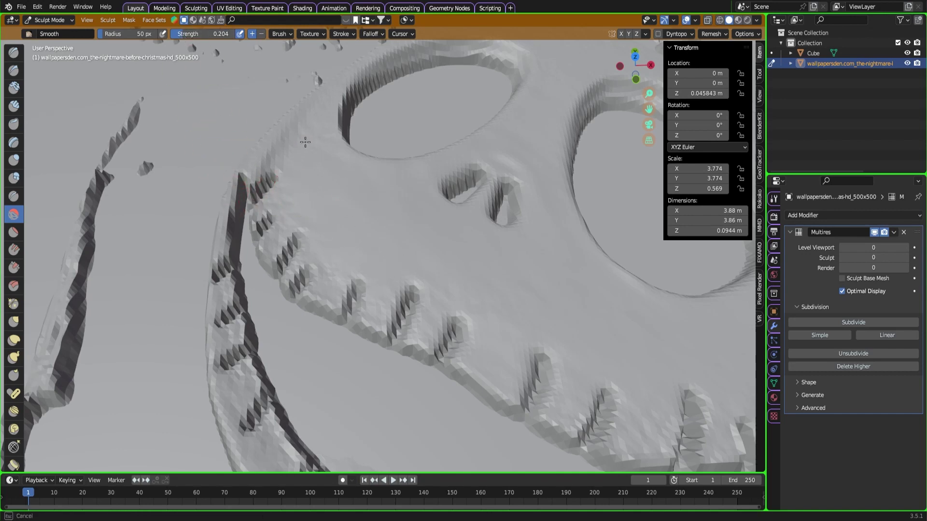
# Smooth Sally's neck below the chin and the part of her dress beside the chest stitches
pyautogui.scroll(-5, 369, 228)
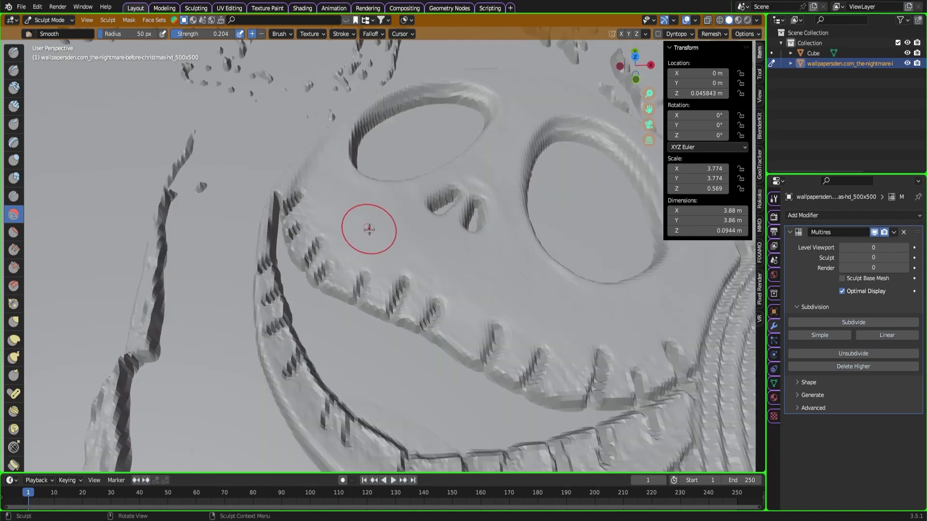
pyautogui.scroll(-3, 420, 279)
pyautogui.scroll(3, 340, 253)
pyautogui.scroll(-5, 340, 252)
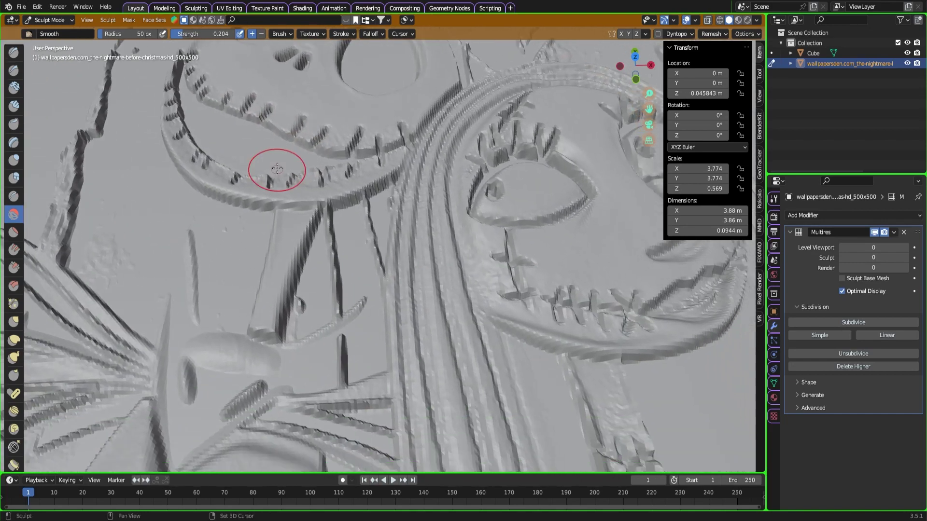
pyautogui.scroll(3, 428, 265)
pyautogui.keyDown('shift'); pyautogui.moveTo(429, 265); pyautogui.dragTo(351, 213, button='middle'); pyautogui.keyUp('shift')
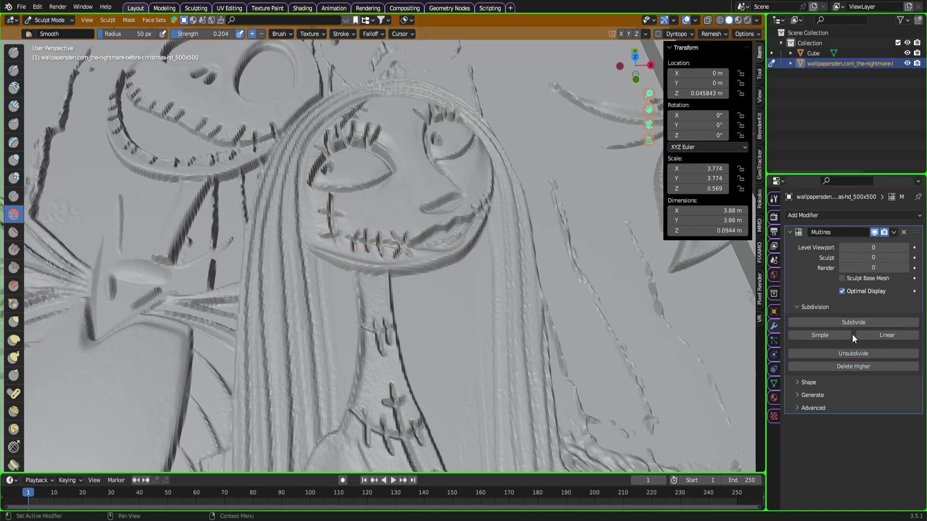
pyautogui.scroll(4, 411, 278)
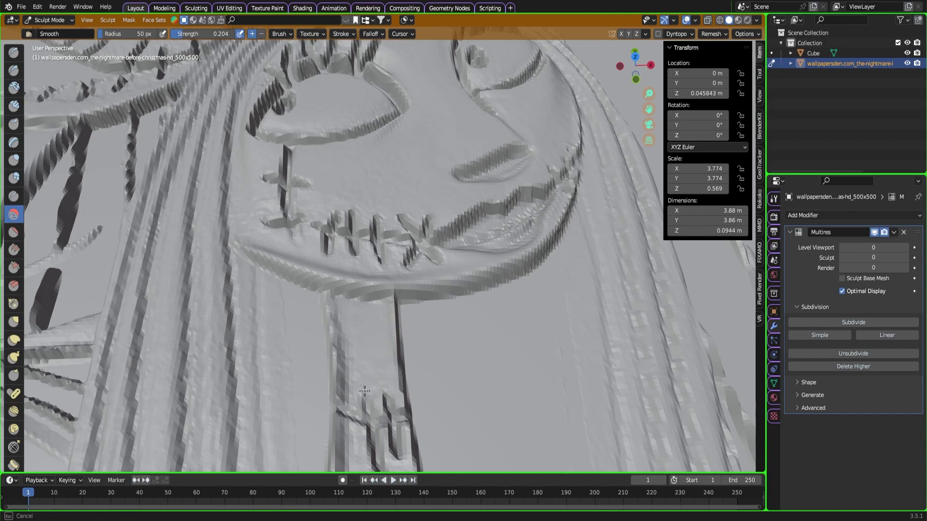
pyautogui.scroll(-5, 355, 338)
pyautogui.moveTo(364, 418); pyautogui.dragTo(317, 331, button='middle')
pyautogui.scroll(5, 332, 377)
pyautogui.moveTo(332, 376); pyautogui.dragTo(325, 411)
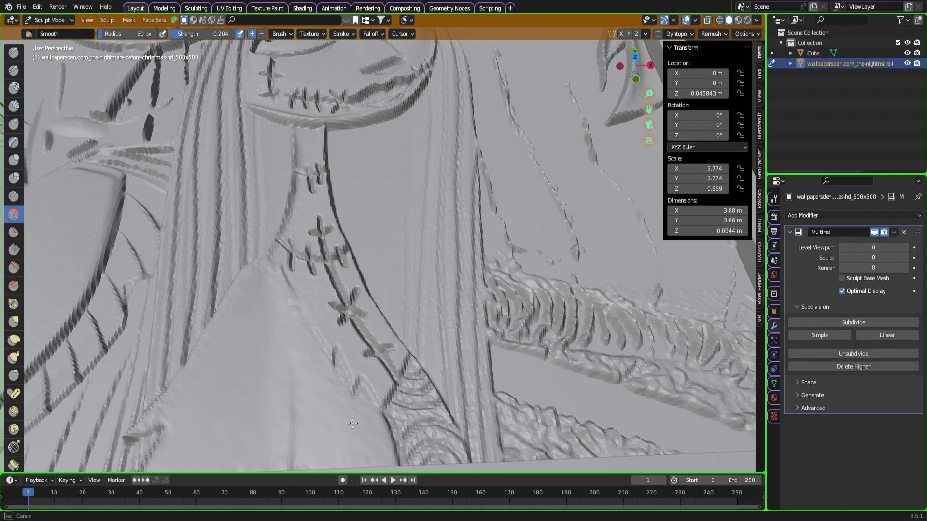
# Smooth Sally's face across the forehead and cheeks, along the hairline and around the chin
pyautogui.scroll(-6, 347, 184)
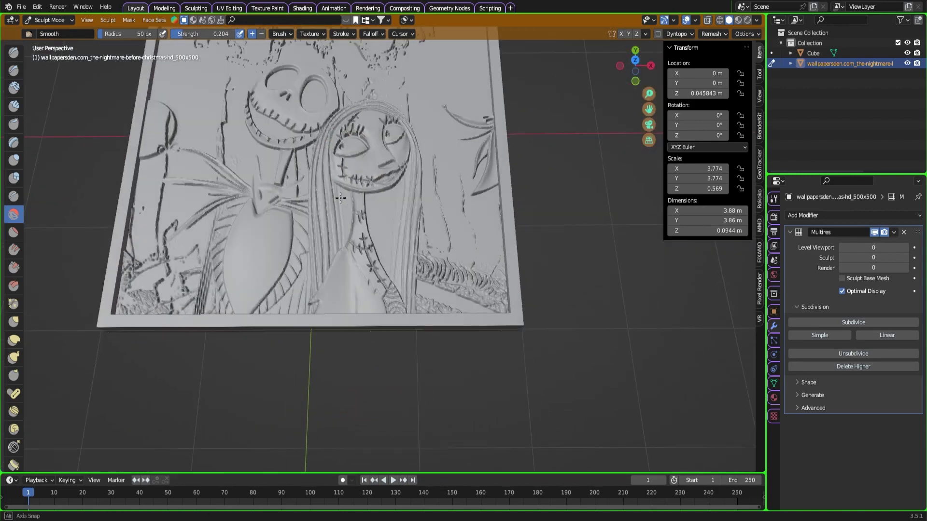
pyautogui.moveTo(365, 197)
pyautogui.mouseDown(button='middle')
pyautogui.moveTo(404, 258)
pyautogui.moveTo(380, 324)
pyautogui.moveTo(352, 341)
pyautogui.mouseUp(button='middle')
pyautogui.scroll(2, 403, 331)
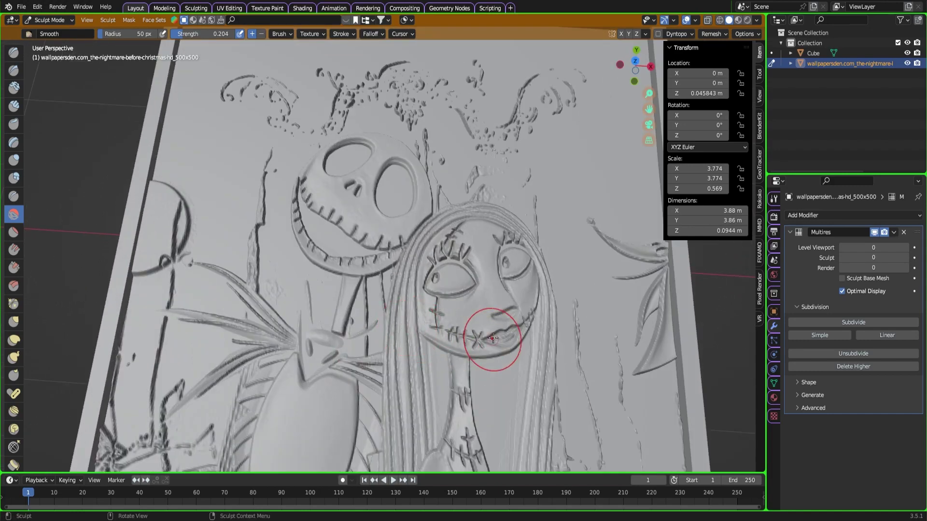
pyautogui.scroll(5, 547, 365)
pyautogui.keyDown('shift'); pyautogui.moveTo(547, 364); pyautogui.dragTo(252, 146, button='middle'); pyautogui.keyUp('shift')
pyautogui.scroll(-3, 249, 141)
pyautogui.moveTo(319, 225); pyautogui.dragTo(331, 227)
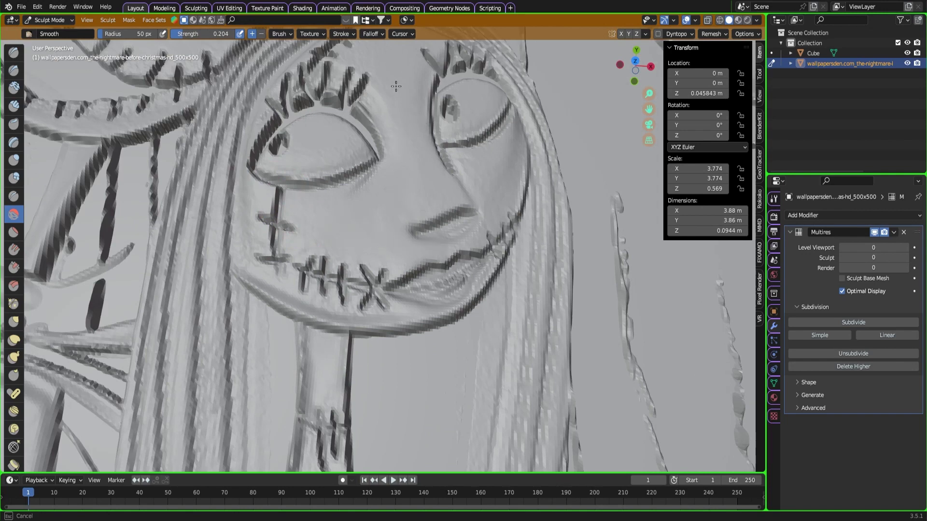
pyautogui.moveTo(354, 218); pyautogui.dragTo(354, 219)
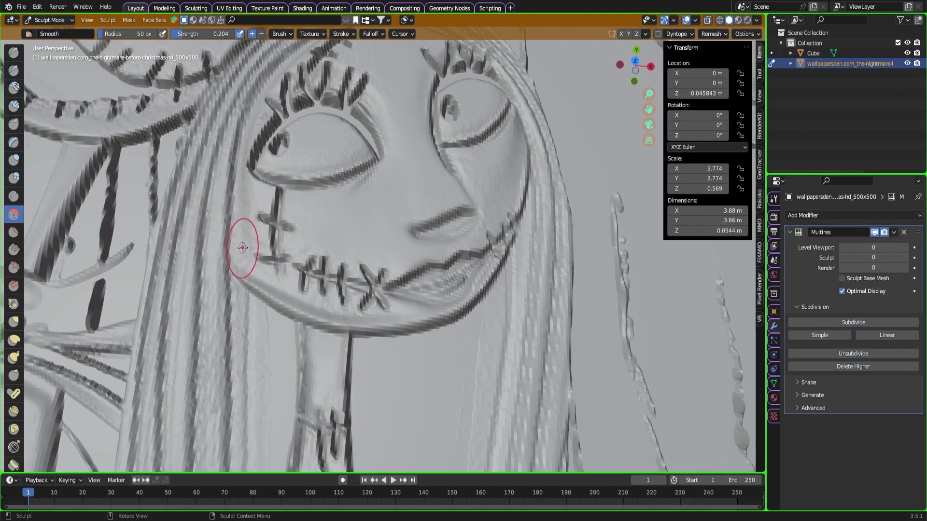
pyautogui.moveTo(242, 244); pyautogui.dragTo(239, 189)
pyautogui.moveTo(251, 256)
pyautogui.mouseDown()
pyautogui.moveTo(259, 233)
pyautogui.moveTo(263, 263)
pyautogui.mouseUp()
pyautogui.moveTo(283, 296)
pyautogui.mouseDown()
pyautogui.moveTo(338, 320)
pyautogui.moveTo(420, 321)
pyautogui.moveTo(461, 309)
pyautogui.moveTo(495, 268)
pyautogui.moveTo(499, 244)
pyautogui.mouseUp()
# Review the whole smoothed relief in its frame and return it to Object Mode
pyautogui.scroll(-5, 363, 220)
pyautogui.scroll(-1, 250, 211)
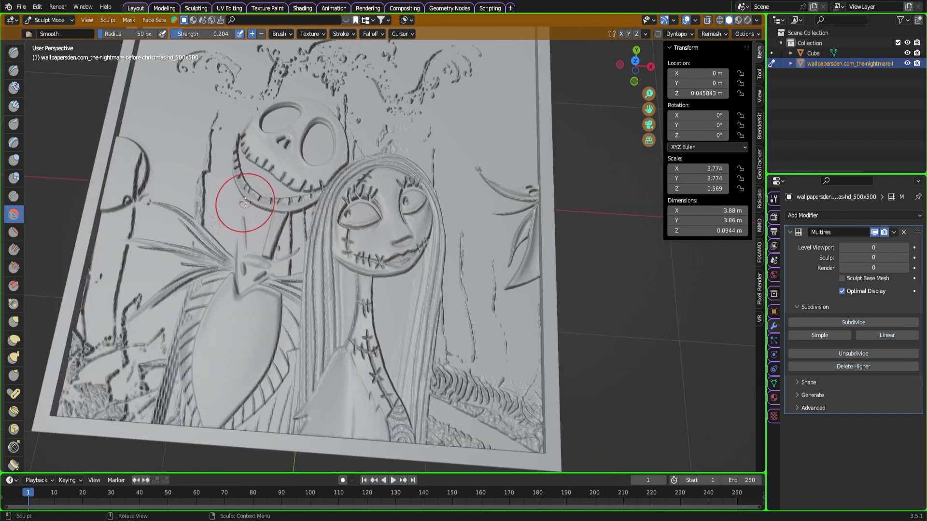
pyautogui.scroll(-1, 245, 194)
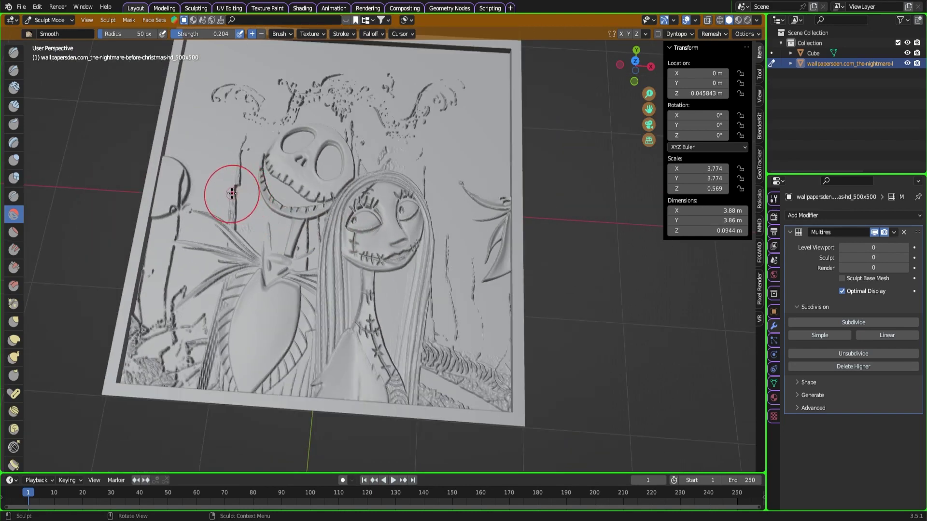
pyautogui.moveTo(224, 129)
pyautogui.keyDown('shift'); pyautogui.mouseDown(button='middle')
pyautogui.moveTo(243, 158)
pyautogui.moveTo(153, 79)
pyautogui.moveTo(276, 224)
pyautogui.mouseUp(button='middle'); pyautogui.keyUp('shift')
pyautogui.click(42, 21)
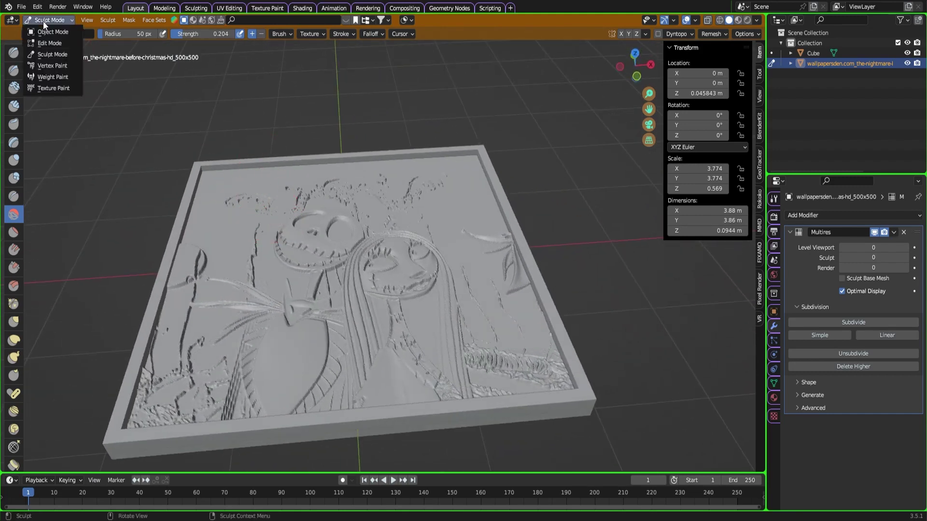
pyautogui.press('Return')
# Slide the relief sideways along X and bring it back into place inside the frame
pyautogui.moveTo(494, 271)
pyautogui.mouseDown(button='middle')
pyautogui.moveTo(470, 276)
pyautogui.moveTo(382, 256)
pyautogui.moveTo(392, 224)
pyautogui.moveTo(387, 239)
pyautogui.moveTo(314, 267)
pyautogui.mouseUp(button='middle')
pyautogui.moveTo(385, 254); pyautogui.dragTo(411, 254)
pyautogui.moveTo(411, 254); pyautogui.dragTo(387, 251, button='middle')
pyautogui.moveTo(546, 254); pyautogui.dragTo(386, 248)
pyautogui.moveTo(340, 223); pyautogui.dragTo(484, 278, button='middle')
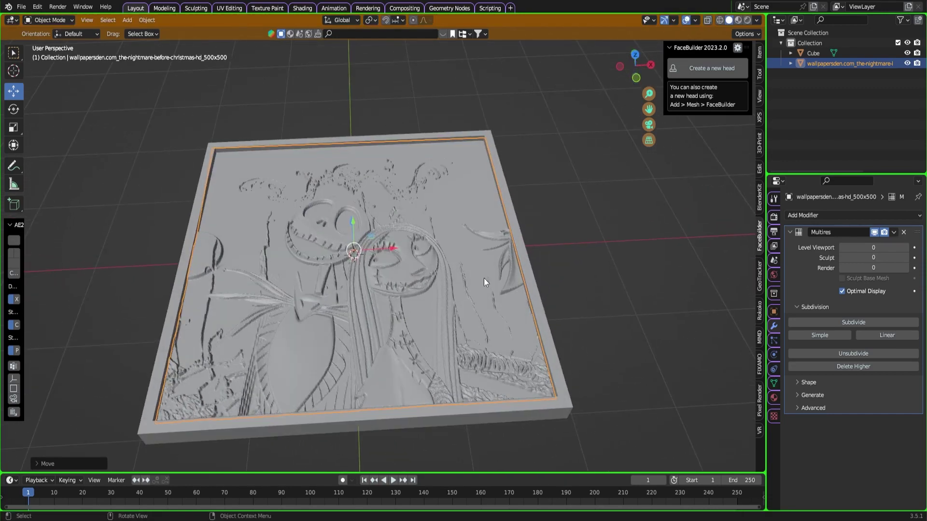
# Try the dark streaked and the pale bluish Studio light presets for the viewport shading
pyautogui.click(758, 18)
pyautogui.click(746, 119)
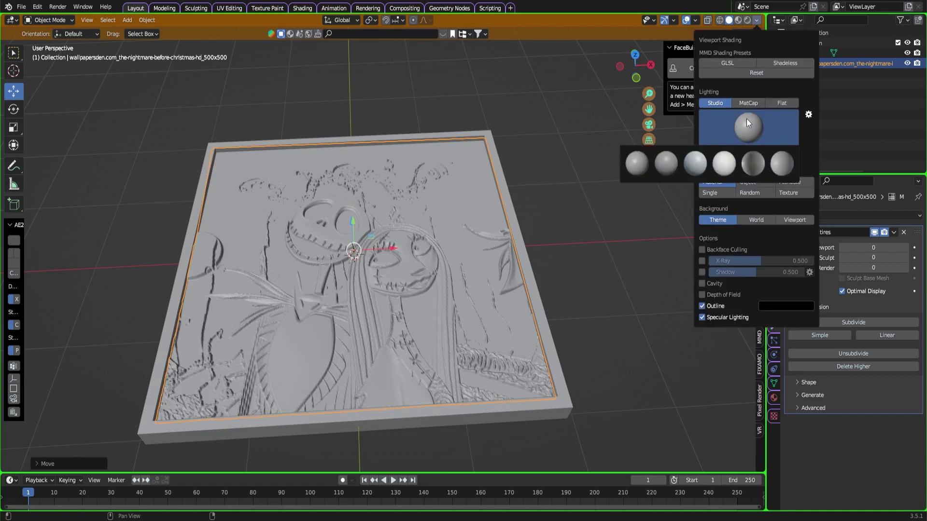
pyautogui.click(747, 162)
pyautogui.click(738, 132)
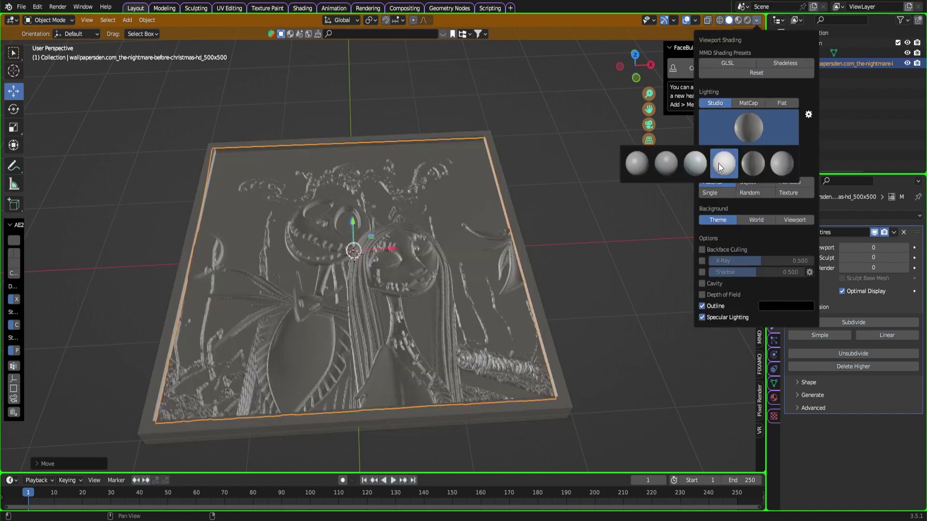
pyautogui.click(698, 161)
pyautogui.moveTo(516, 169); pyautogui.dragTo(494, 173, button='middle')
# Set the viewport lighting to MatCap with the blue-grey metallic sphere and view the framed relief from above
pyautogui.click(757, 19)
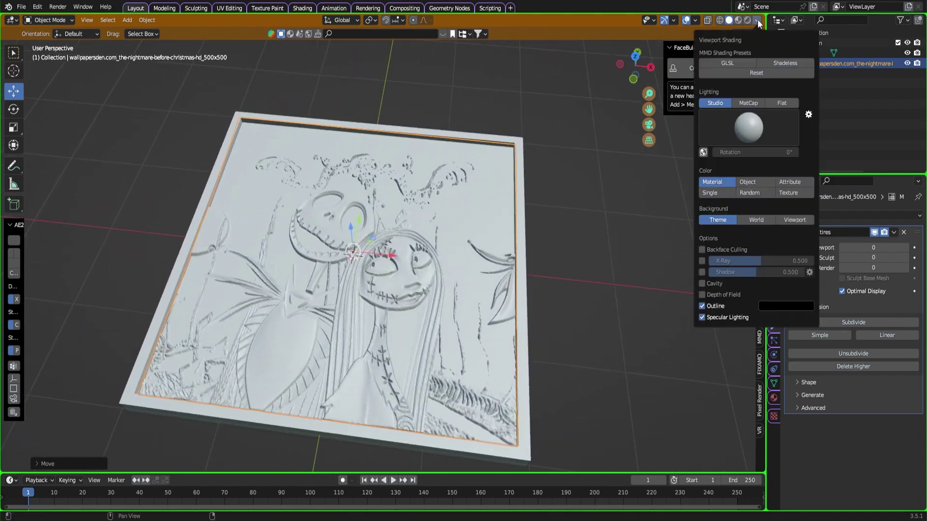
pyautogui.click(749, 103)
pyautogui.click(744, 128)
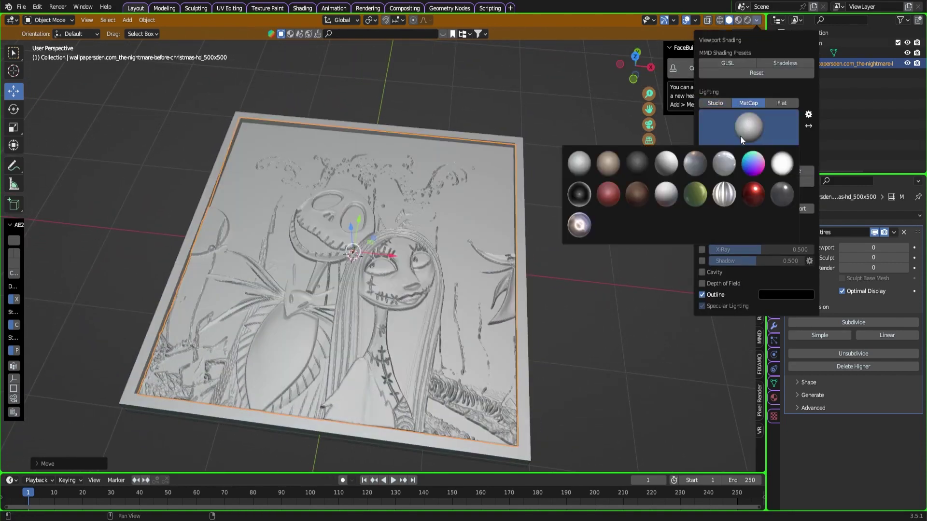
pyautogui.click(693, 161)
pyautogui.moveTo(436, 205)
pyautogui.mouseDown(button='middle')
pyautogui.moveTo(441, 227)
pyautogui.moveTo(425, 172)
pyautogui.moveTo(398, 273)
pyautogui.moveTo(397, 328)
pyautogui.moveTo(309, 195)
pyautogui.moveTo(320, 255)
pyautogui.mouseUp(button='middle')
pyautogui.scroll(3, 398, 328)
pyautogui.scroll(-3, 398, 328)
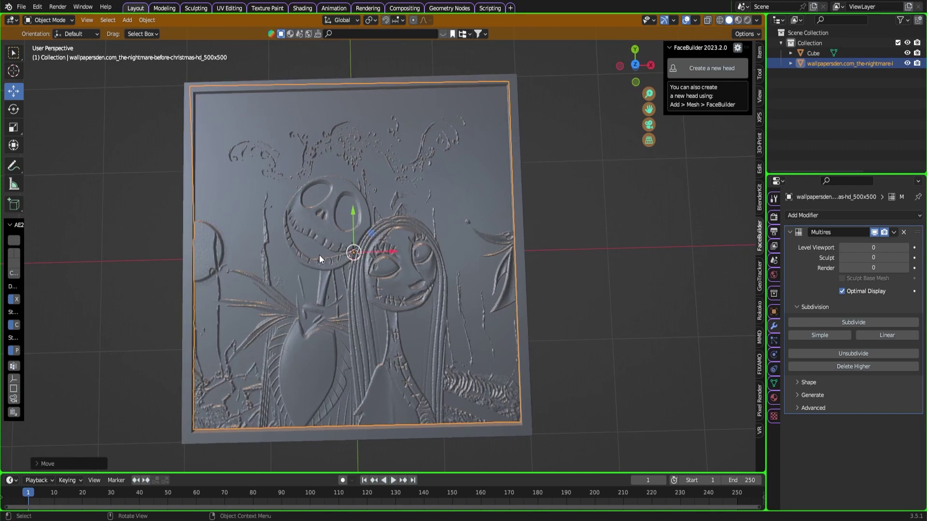